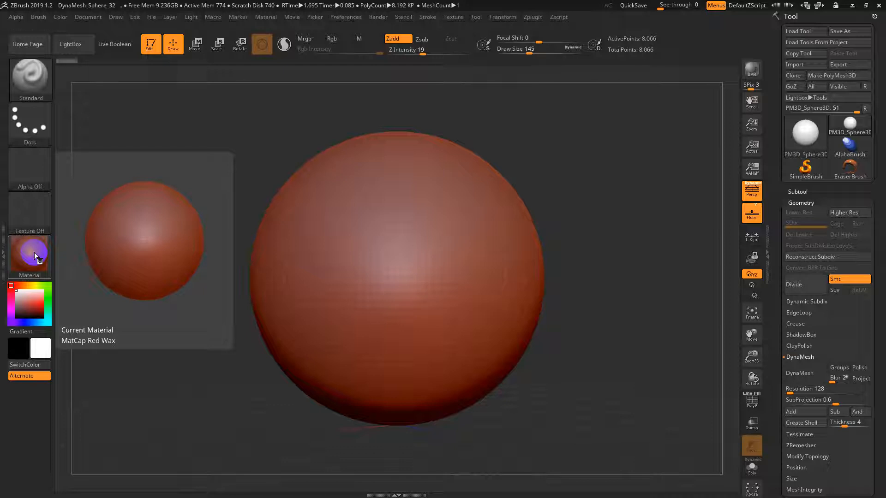
- Apply the Green Metallic material to the sphere and save it as the startup material
left_click(35, 252)
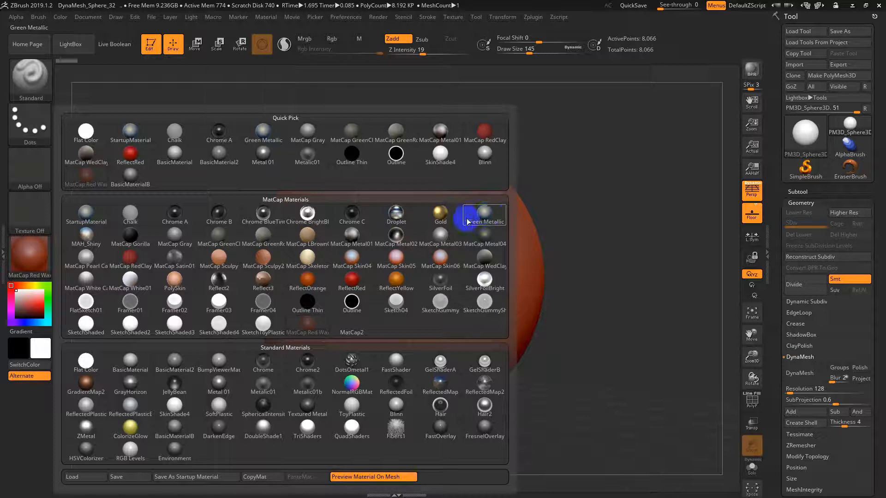
left_click(489, 217)
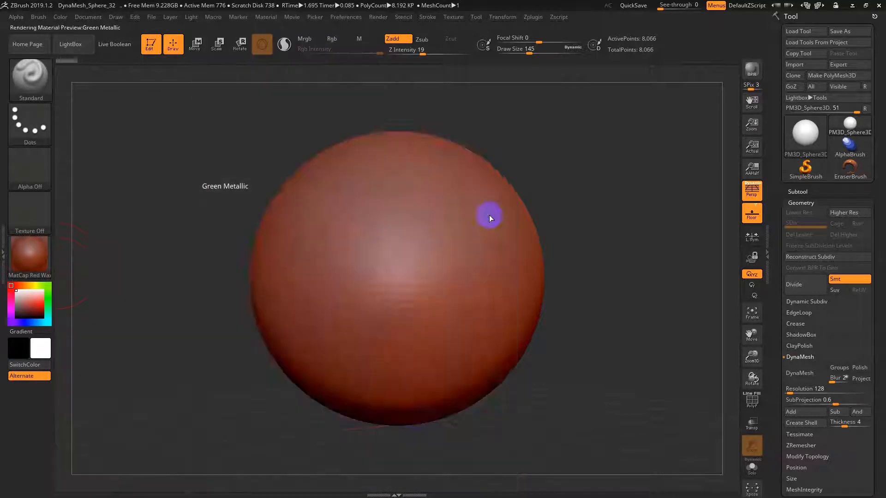
left_click(35, 257)
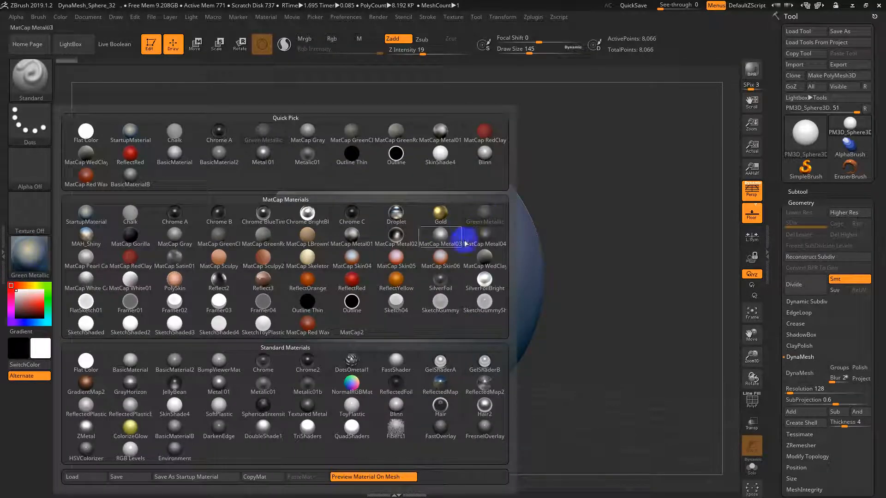
left_click(198, 478)
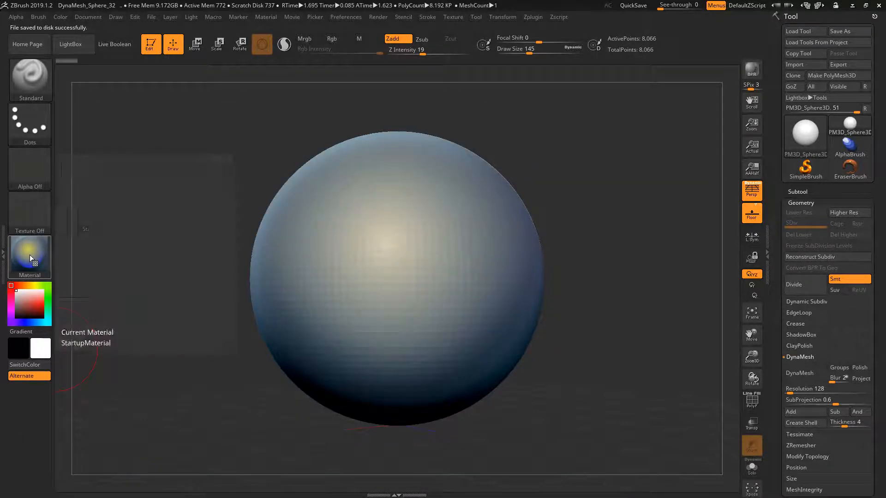
- Try the MatCap Gray and StartupMaterial materials on the sphere, finishing with MatCap Metal03
left_click(29, 254)
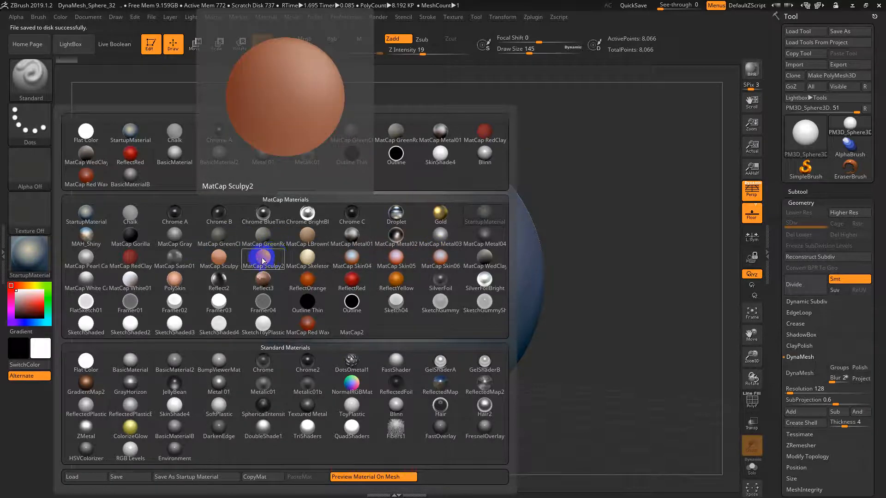
left_click(226, 244)
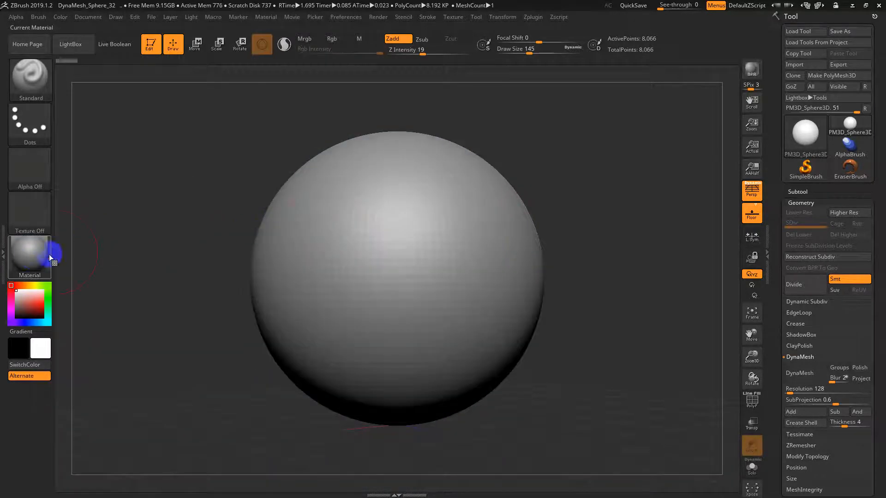
left_click(49, 254)
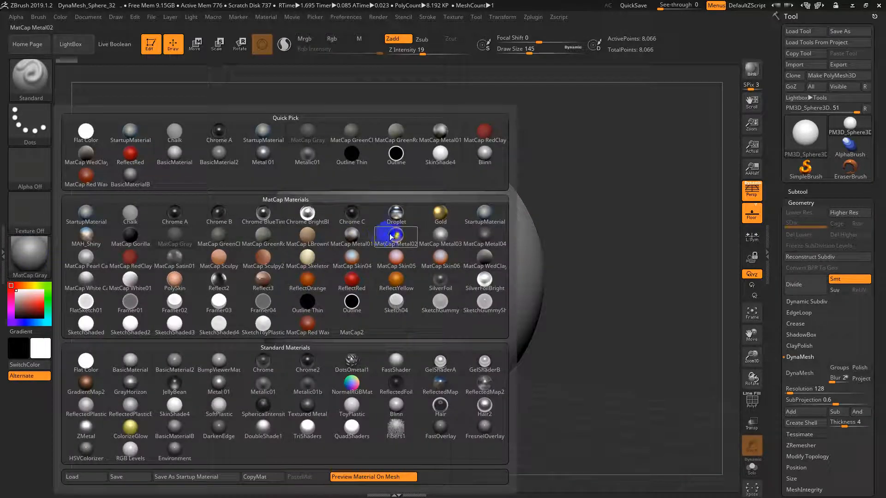
left_click(477, 214)
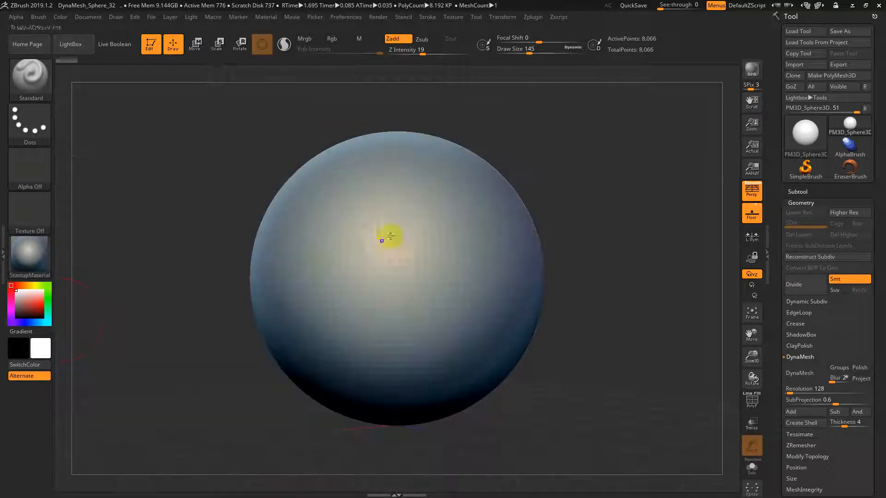
left_click(30, 255)
left_click(435, 239)
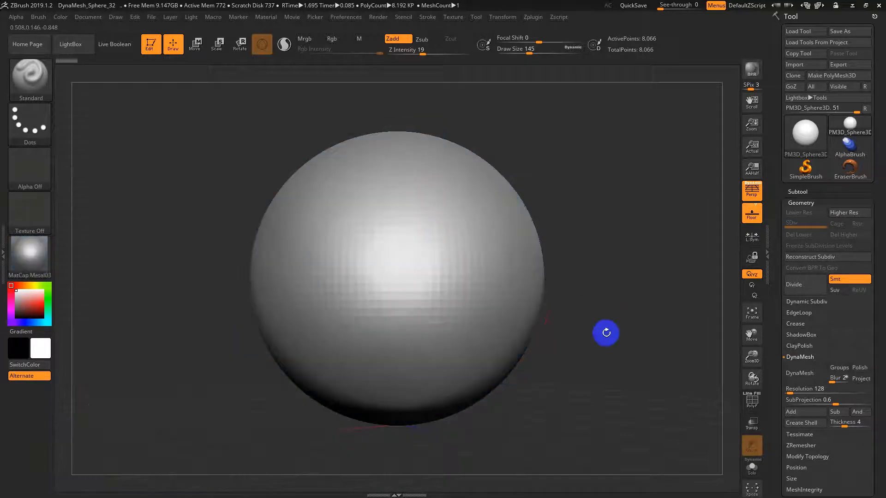
- Enlarge the Standard brush's draw size to 187
key("s")
left_click_drag(487, 258, 493, 257)
mouse_move(604, 312)
left_mouse_down("alt")
mouse_move(553, 320)
mouse_move(568, 318)
mouse_move(560, 275)
left_mouse_up("alt")
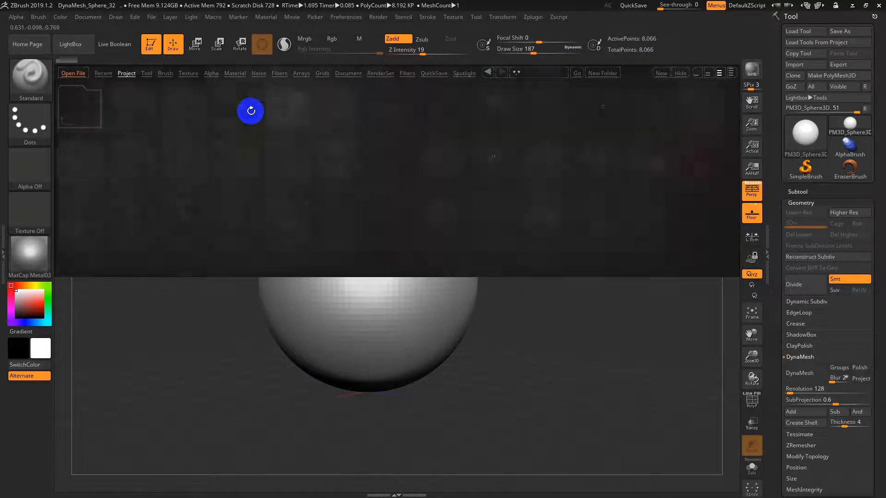
- Browse the LightBox tools and projects and open DynaMesh_Sphere_128, discarding the changes to the current project
left_click(146, 73)
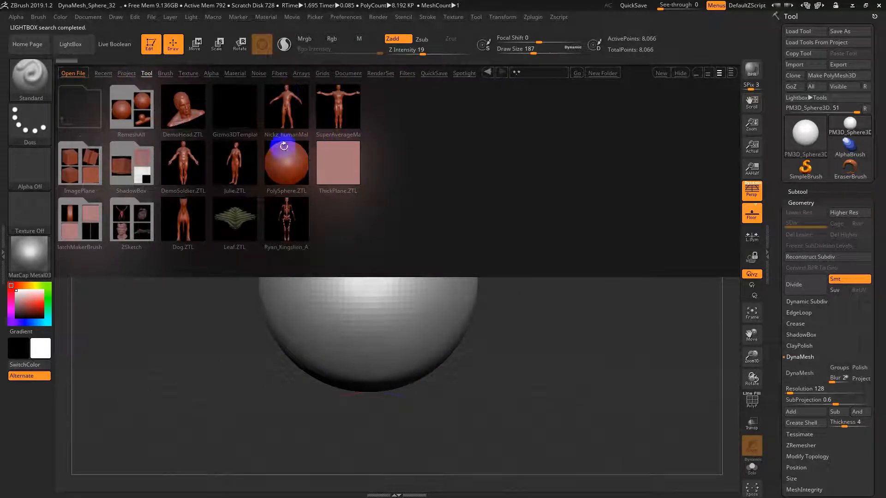
left_click(129, 74)
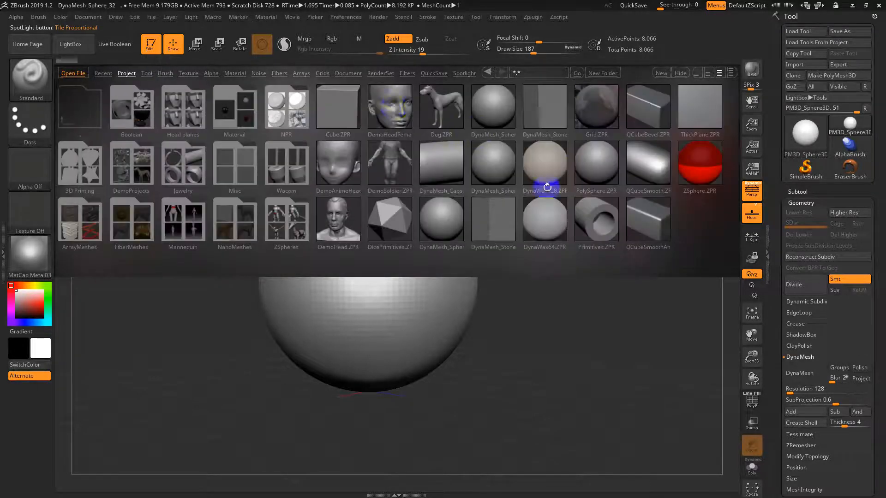
left_click(499, 164)
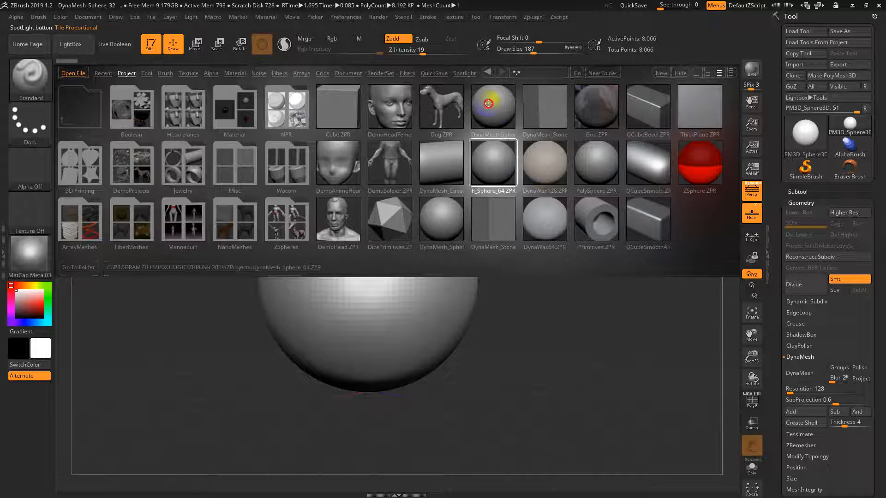
double_click(488, 103)
left_click(501, 163)
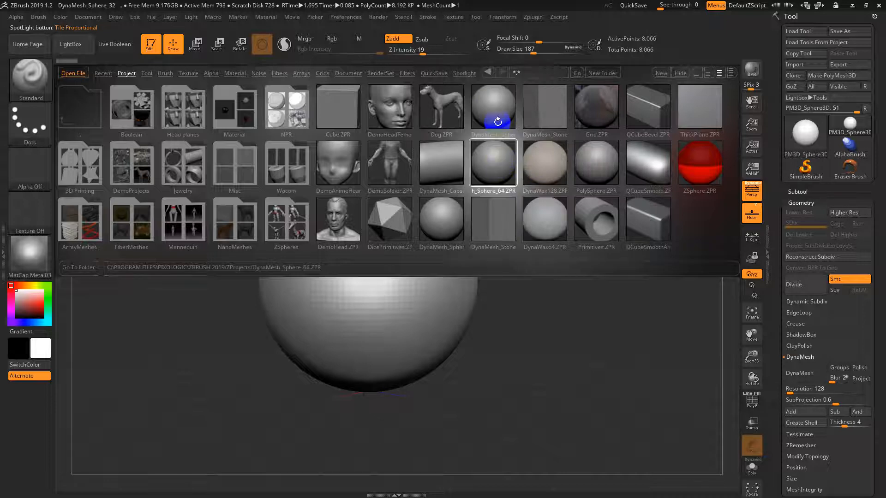
double_click(446, 212)
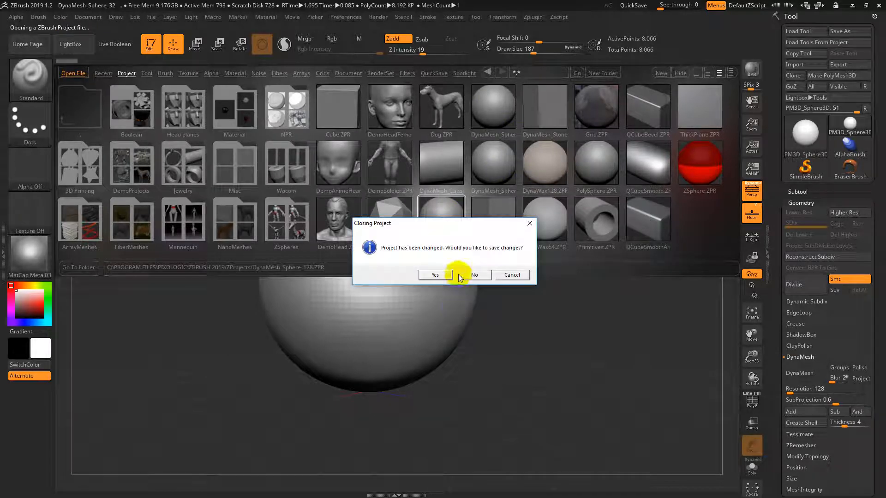
left_click(474, 275)
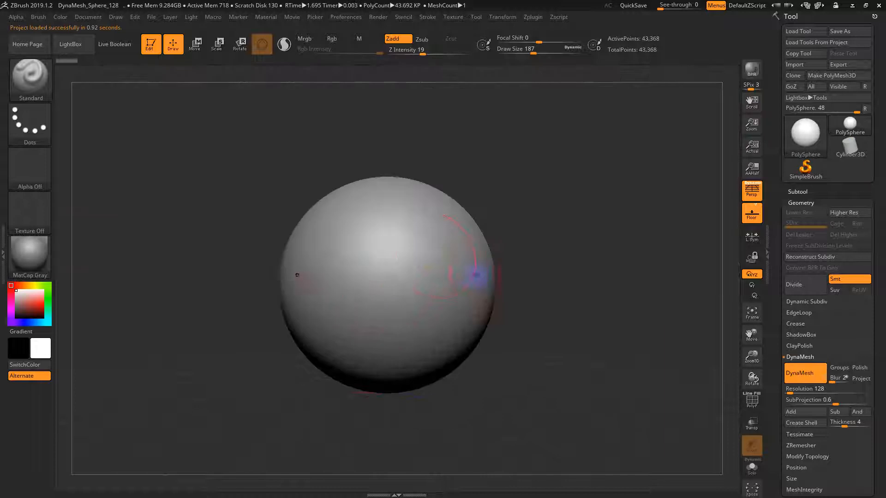
- Sculpt symmetrical test strokes on the front of the sphere with the Standard brush at draw size 104, undoing the first attempts
mouse_move(407, 243)
left_mouse_down()
mouse_move(447, 320)
mouse_move(428, 244)
mouse_move(435, 322)
mouse_move(435, 281)
left_mouse_up()
key("ctrl+z")
key("s")
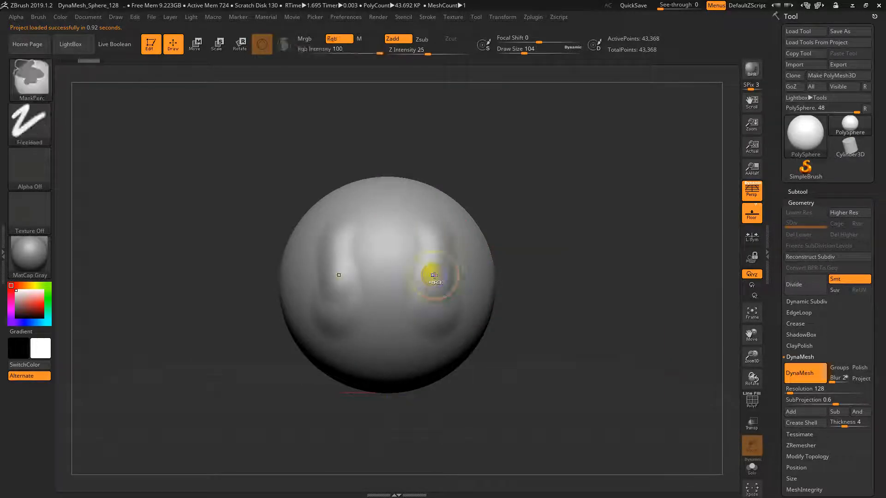
key("ctrl+z")
mouse_move(413, 229)
left_mouse_down()
mouse_move(405, 291)
mouse_move(458, 248)
left_mouse_up()
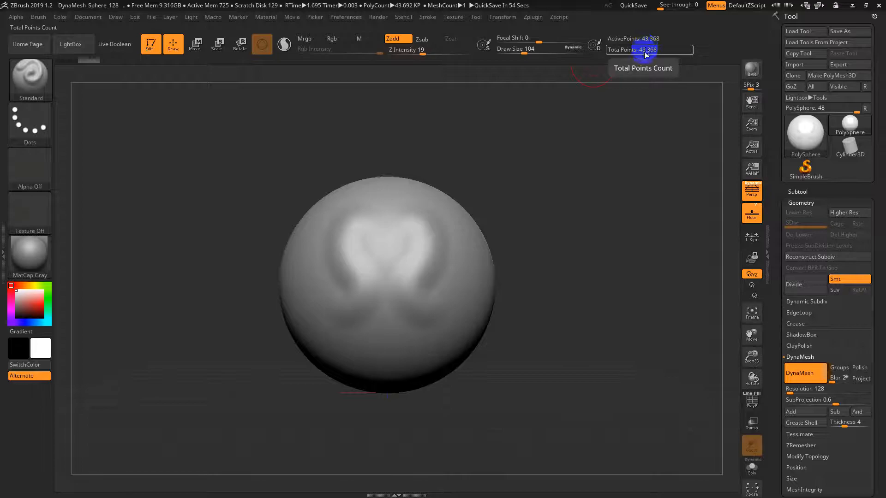
left_click_drag(474, 221, 515, 248)
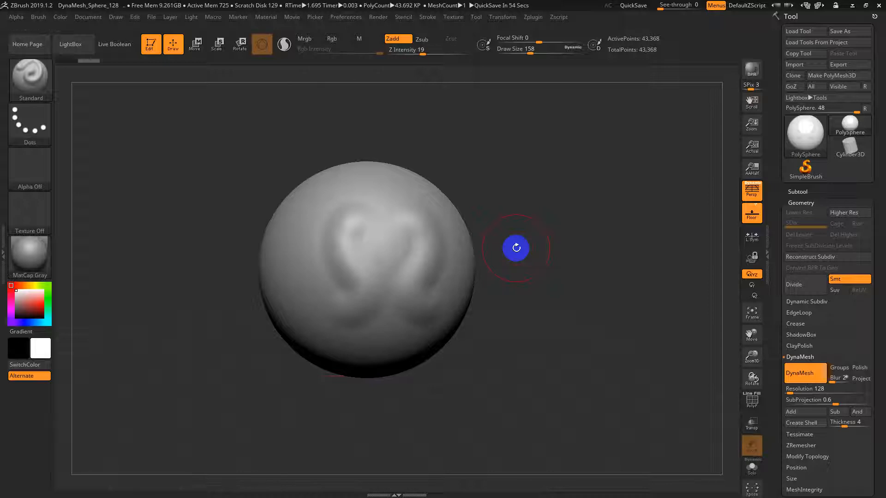
- Turn on the polyframe display to show the sphere's wireframe
key("shift+f")
key("shift+f")
key("shift+f")
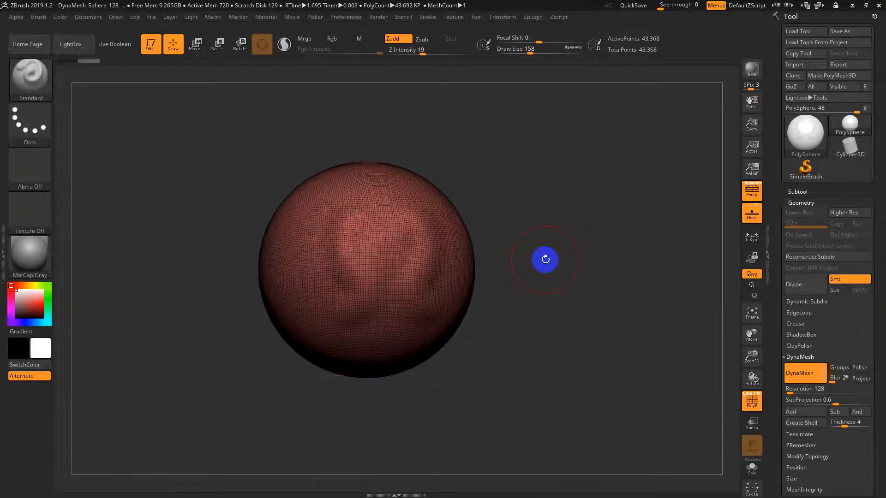
- Open the DynaMesh_Sphere_64 project from LightBox without saving the current project
key("comma")
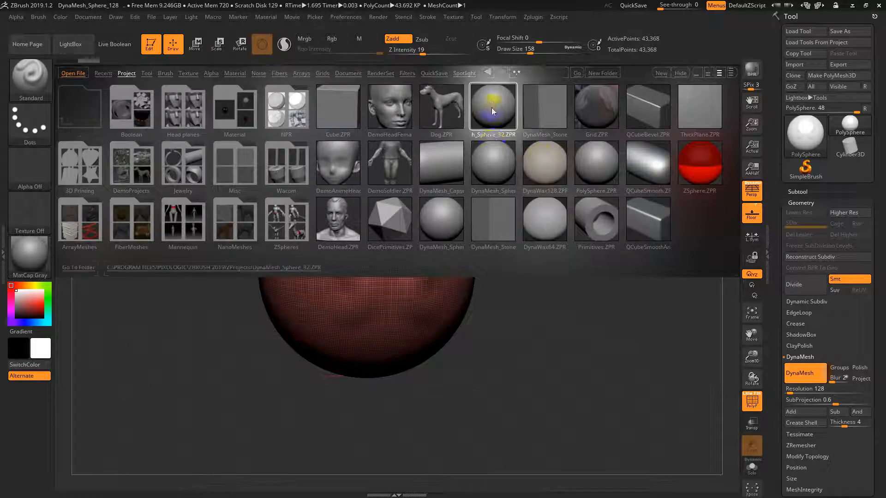
double_click(505, 167)
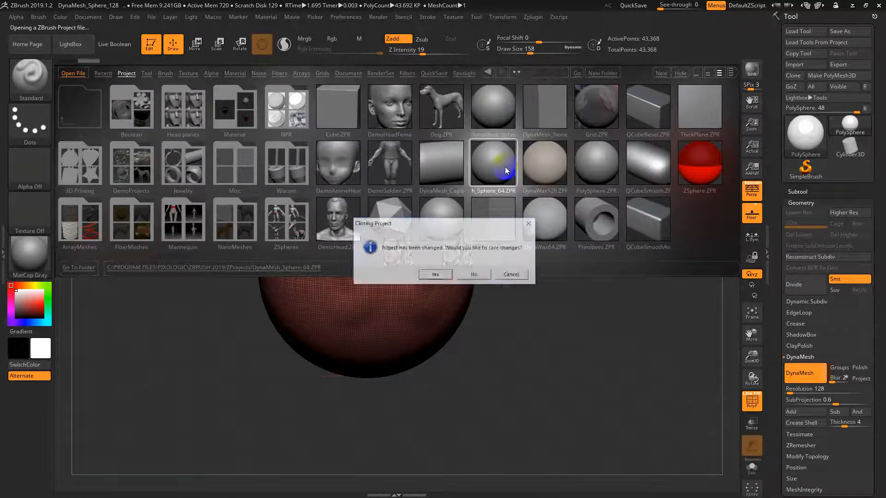
left_click(472, 274)
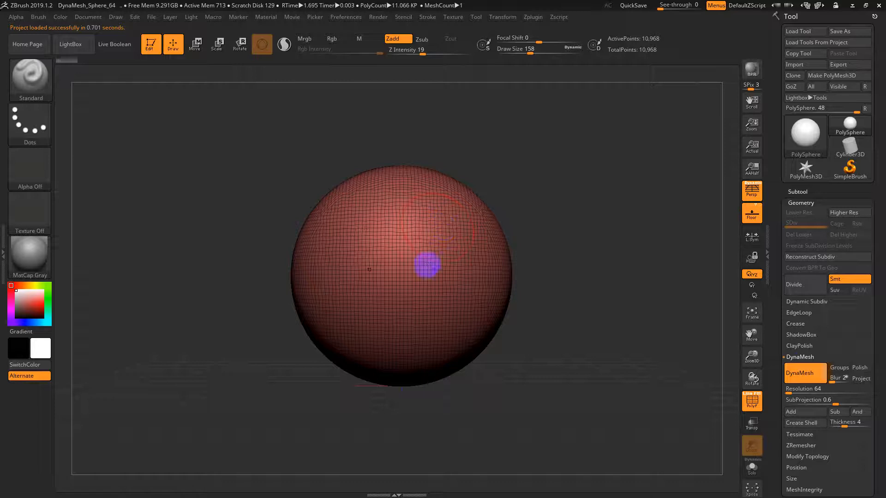
- Examine the DynaMesh settings in the Geometry options and the polygon grid on the sphere
left_click(800, 358)
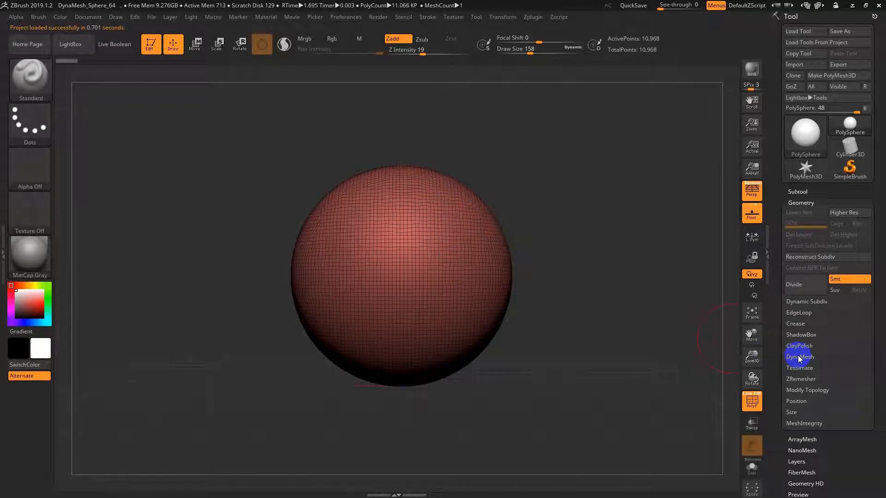
left_click(800, 358)
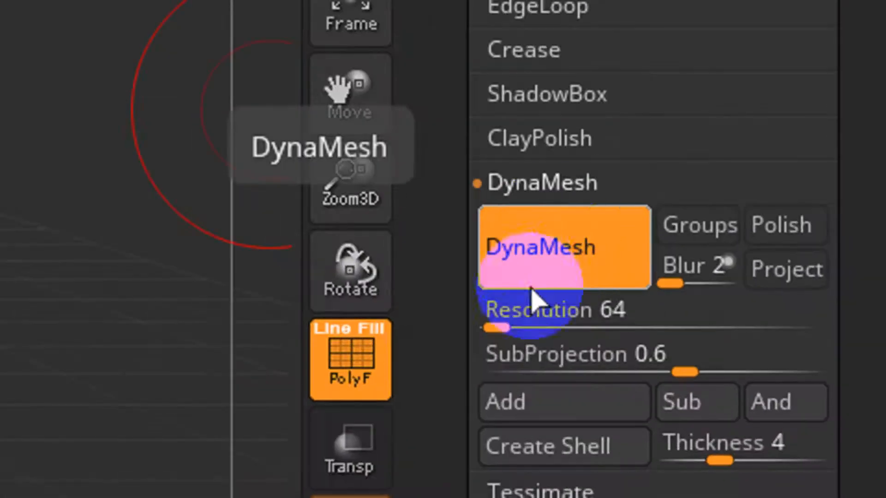
left_click(800, 375)
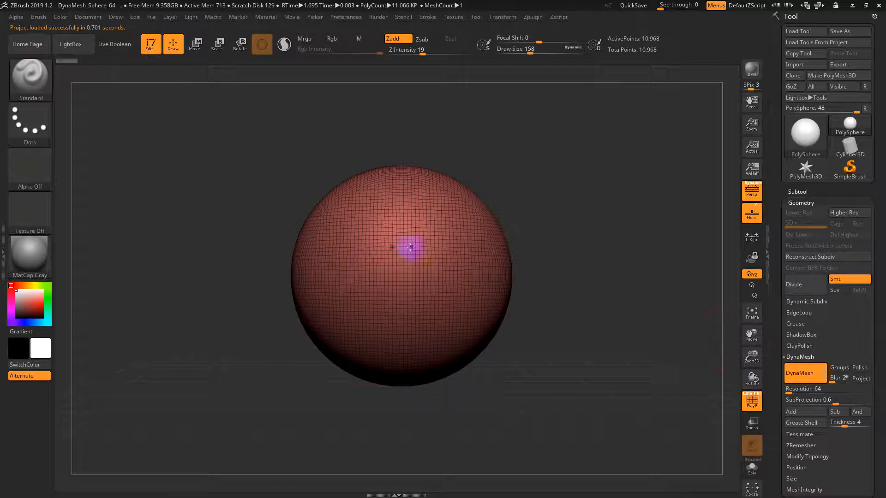
left_click_drag(520, 276, 559, 300)
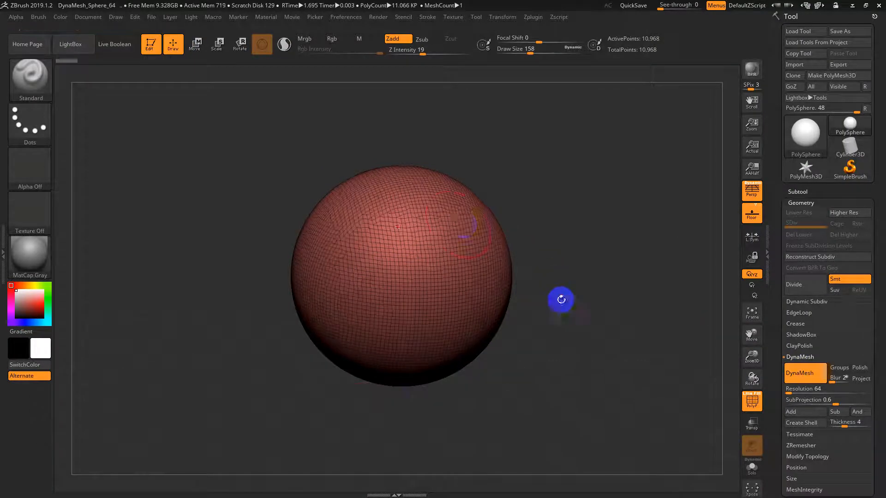
left_click_drag(475, 247, 462, 262)
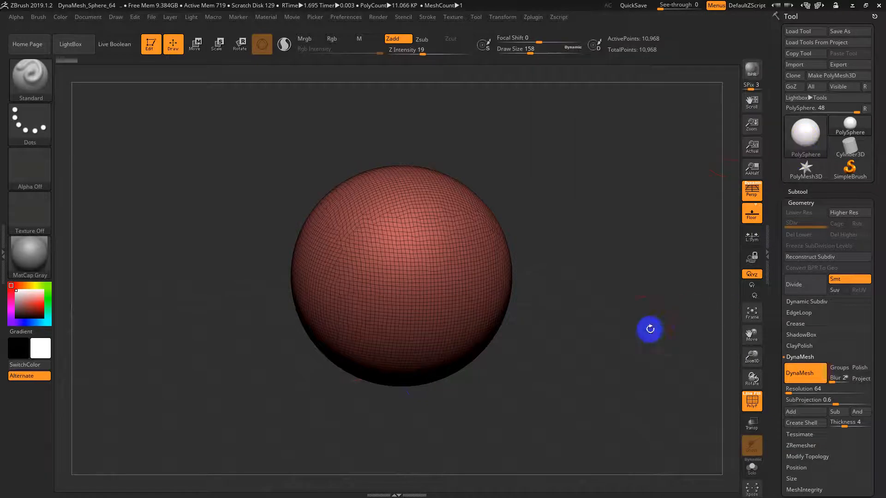
- Pull both sides of the sphere outward into long, thin symmetrical arms with the Move brush at draw size 262
right_click_drag(646, 326, 498, 306, "ctrl")
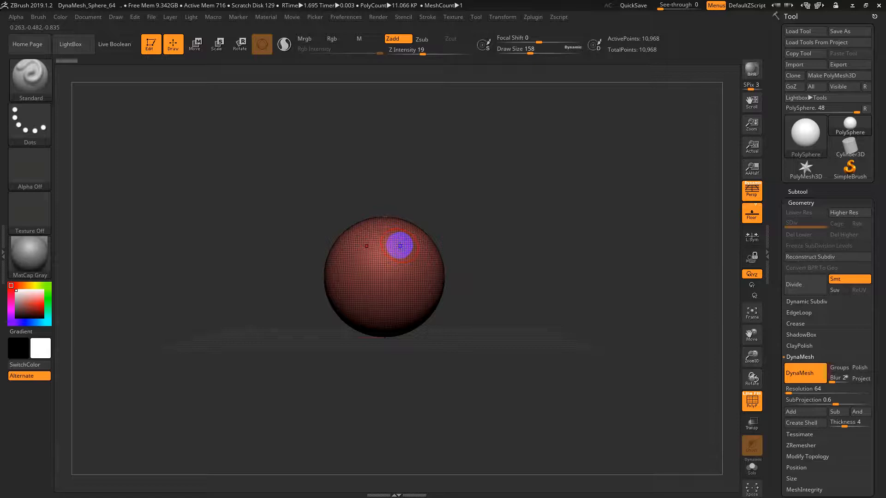
key("b")
key("m")
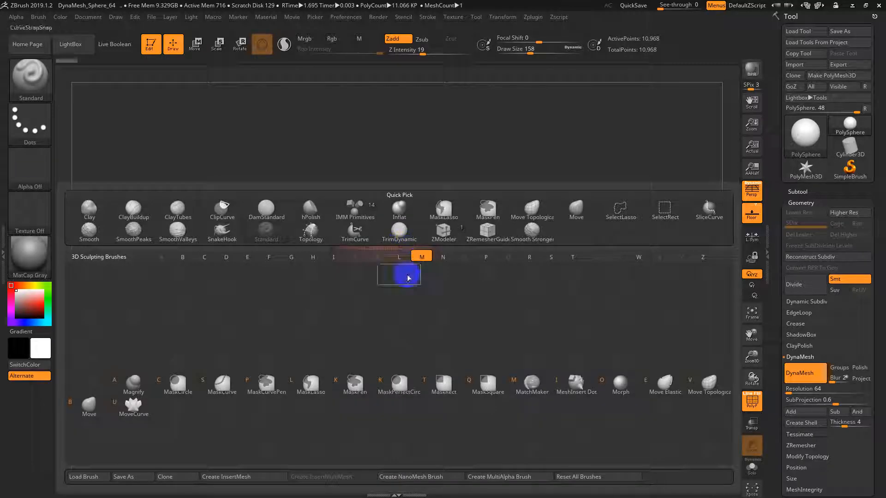
key("b")
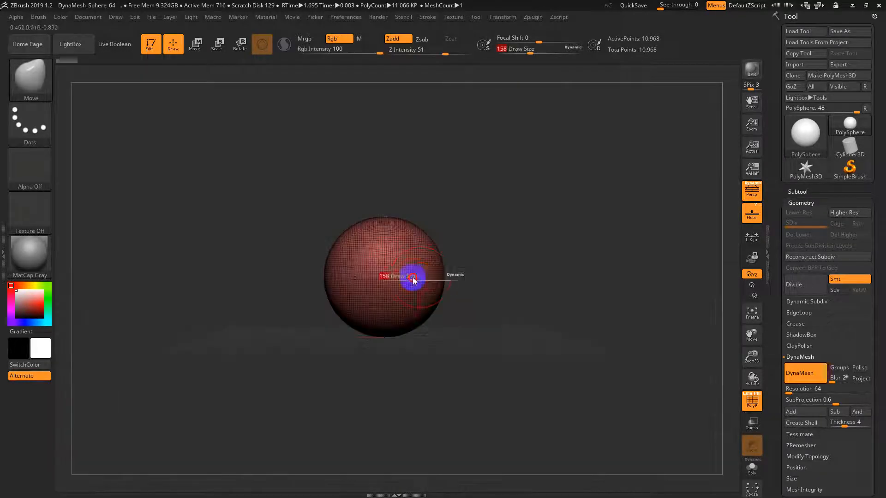
mouse_move(435, 268)
left_mouse_down()
mouse_move(451, 231)
mouse_move(544, 155)
left_mouse_up()
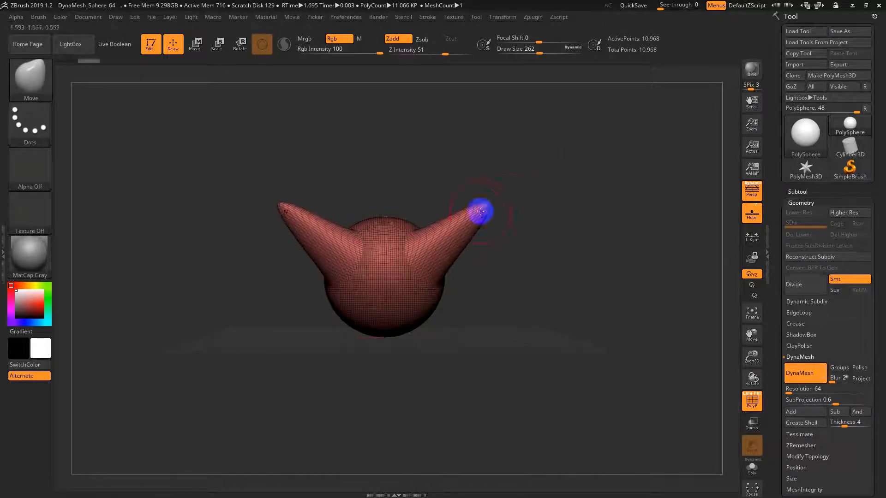
mouse_move(479, 210)
left_mouse_down()
mouse_move(715, 134)
mouse_move(637, 165)
mouse_move(633, 182)
mouse_move(522, 214)
mouse_move(647, 150)
left_mouse_up()
left_click_drag(561, 188, 704, 206)
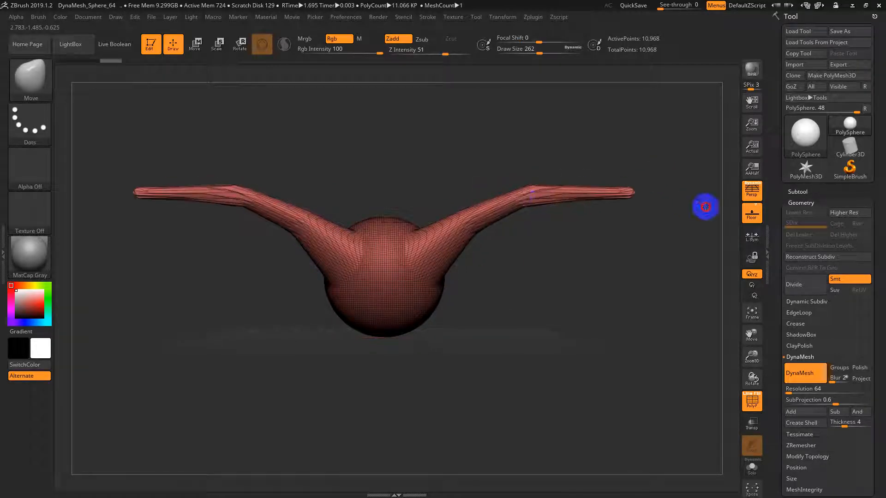
left_click_drag(526, 197, 560, 184)
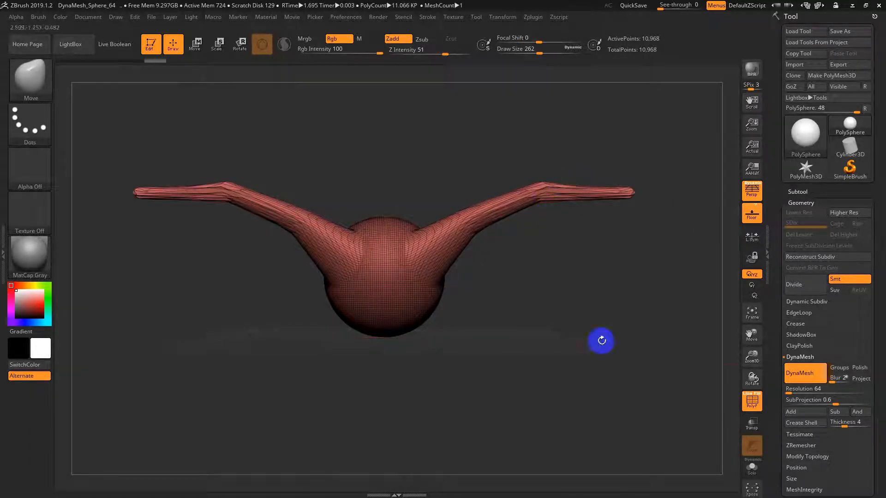
- Try re-running DynaMesh at resolution 64 on the stretched arms and bending their tips downward, and undo both changes
left_click(805, 369)
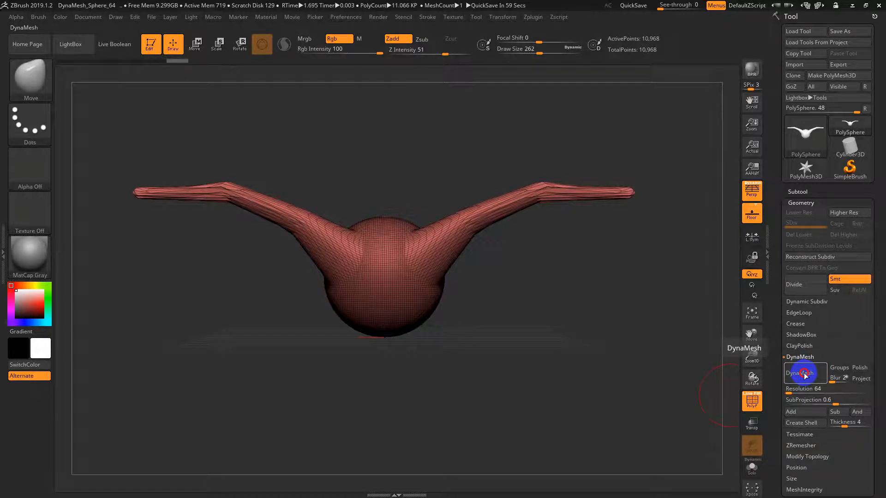
left_click(804, 373)
key("shift")
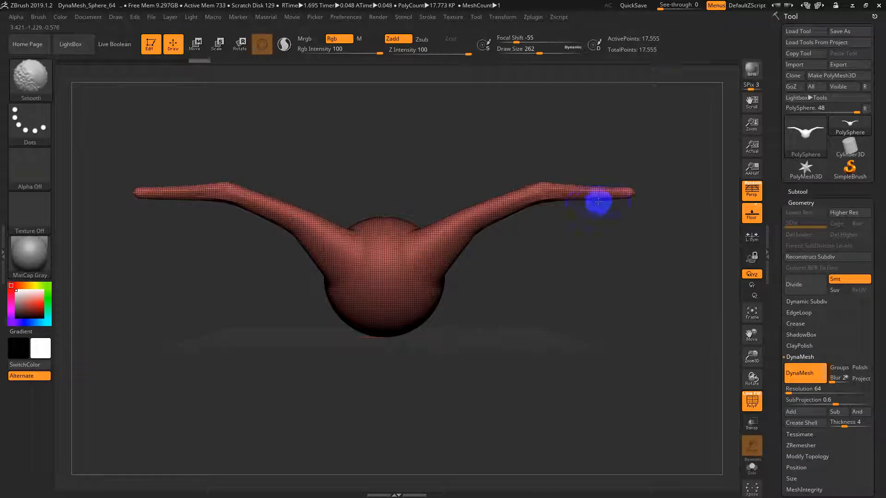
left_click_drag(629, 194, 647, 241)
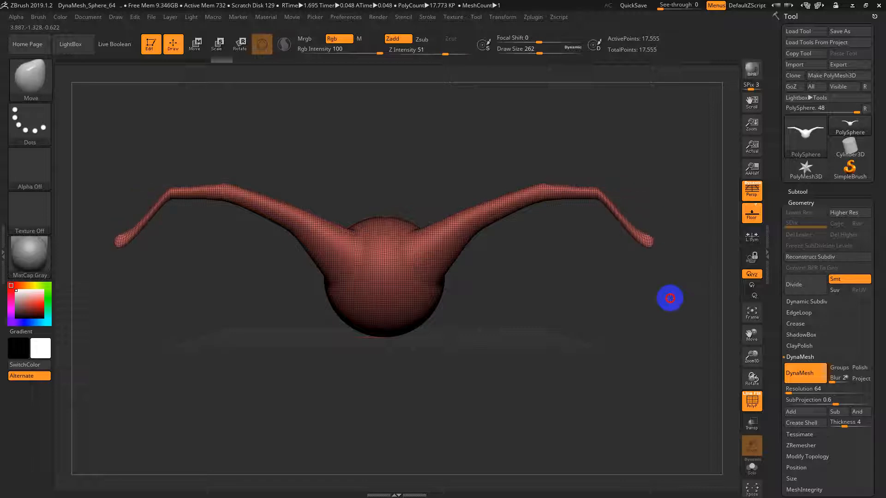
key("ctrl+z")
key("ctrl+z")
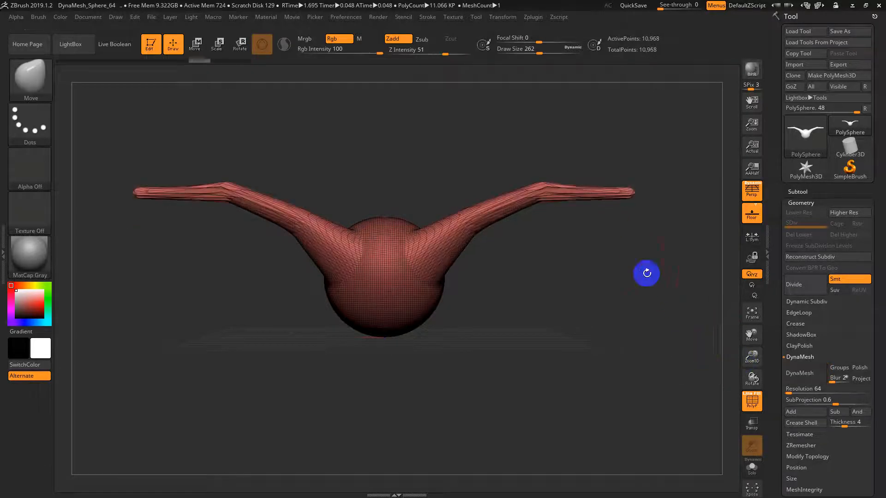
- Bend both arm tips downward with the Move brush and re-DynaMesh the shape at resolution 64
left_click(803, 373)
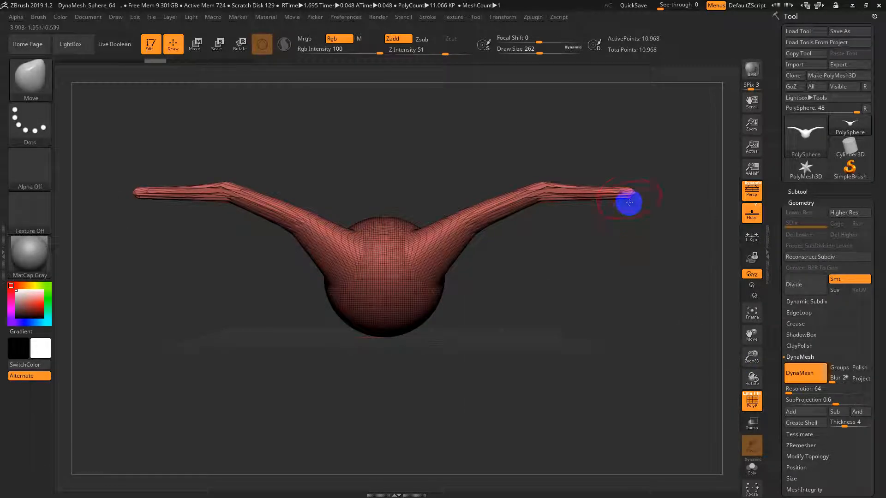
left_click_drag(628, 203, 674, 263)
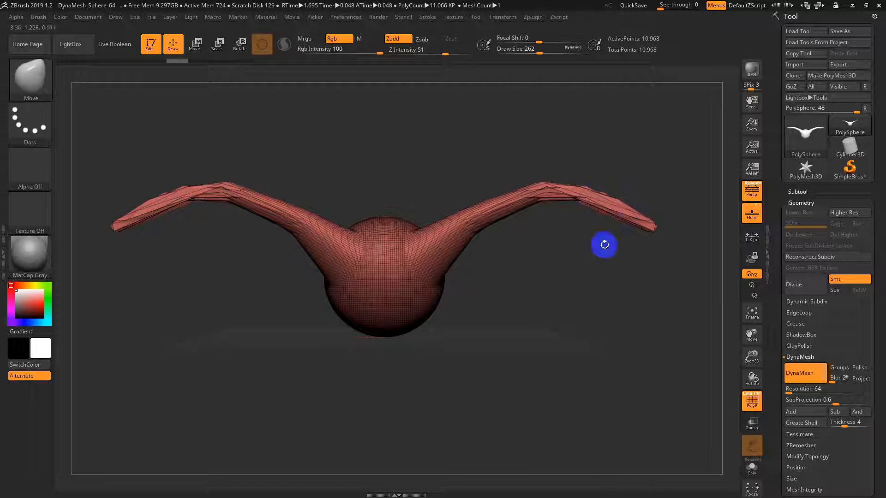
key("ctrl")
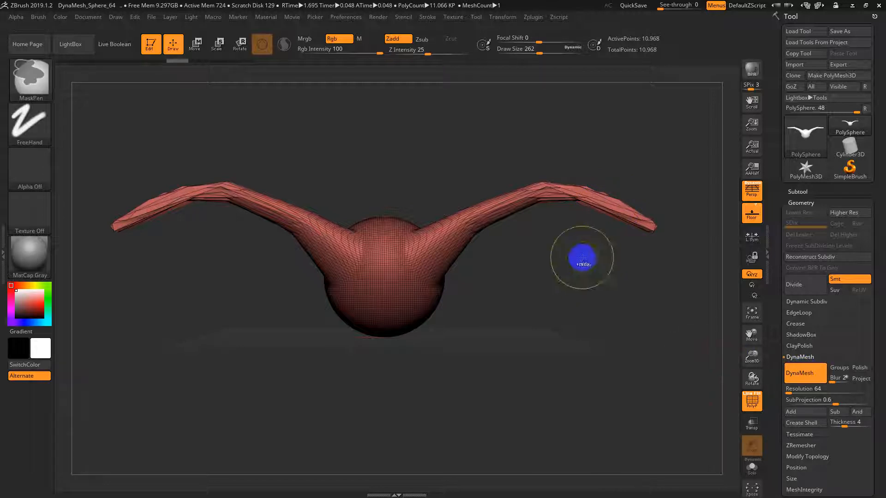
left_click_drag(583, 258, 553, 360, "ctrl")
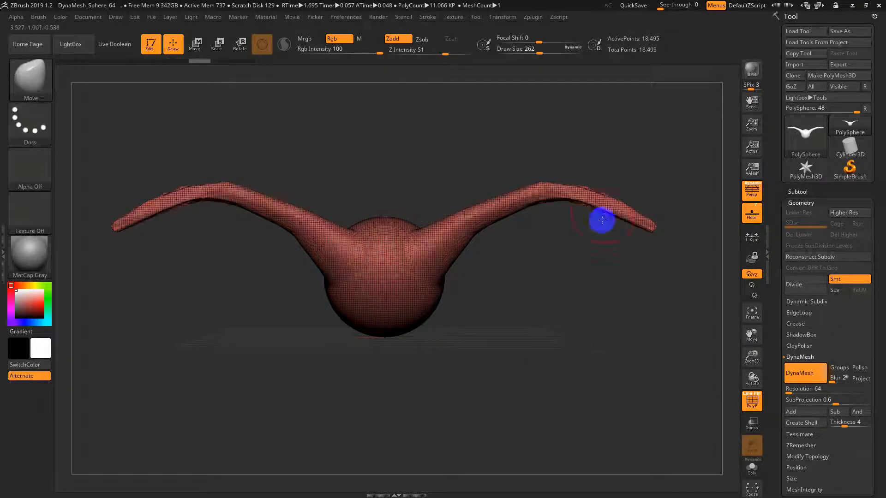
mouse_move(592, 241)
left_mouse_down()
mouse_move(589, 292)
mouse_move(560, 212)
mouse_move(669, 267)
mouse_move(477, 248)
mouse_move(599, 221)
mouse_move(518, 217)
mouse_move(456, 233)
left_mouse_up()
mouse_move(499, 309)
left_mouse_down()
mouse_move(561, 307)
mouse_move(536, 289)
mouse_move(532, 259)
left_mouse_up()
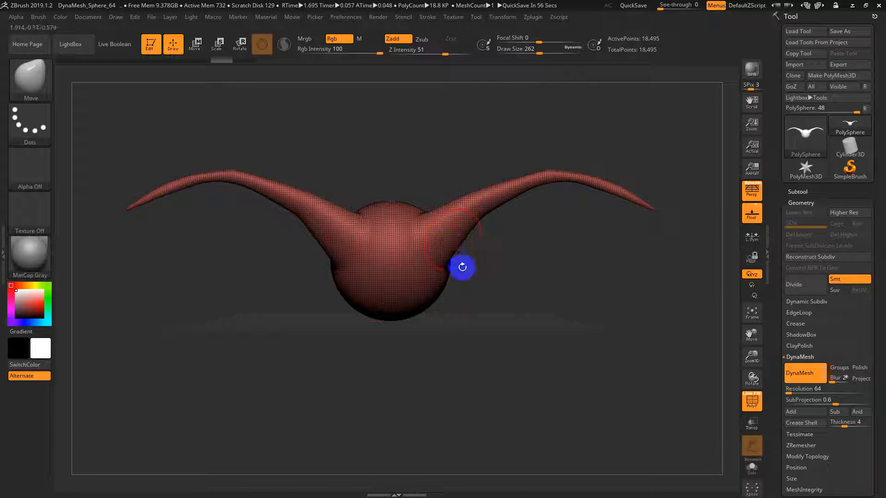
- Set the Move brush draw size to 351 and stretch the lower body down and outward into a wide symmetrical flare
key("s")
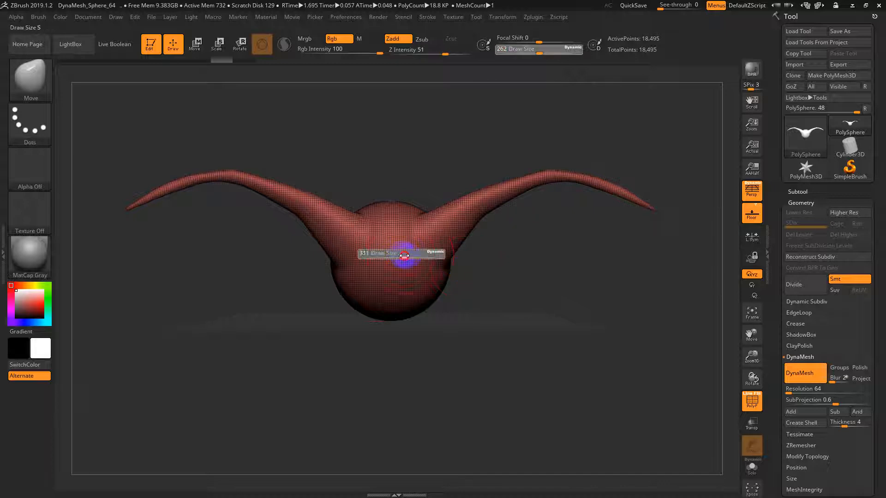
left_click_drag(403, 256, 409, 255)
left_click_drag(644, 198, 645, 457)
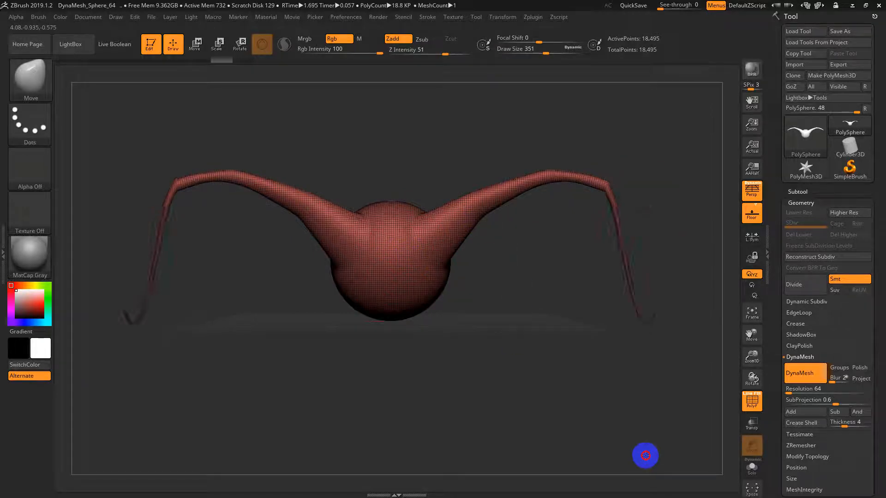
key("ctrl+z")
mouse_move(437, 274)
left_mouse_down()
mouse_move(593, 427)
mouse_move(731, 490)
left_mouse_up()
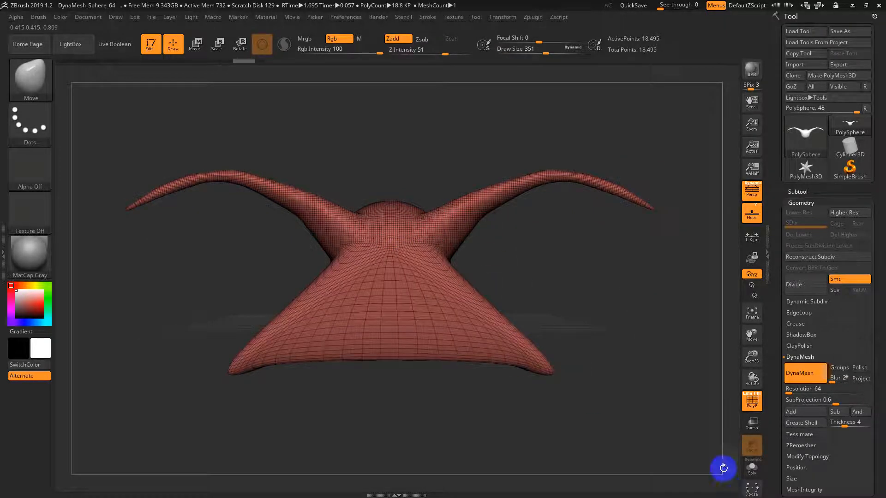
- Re-DynaMesh the flared body at resolution 64, undoing once to compare with the stretched polygons before updating it again
left_click_drag(615, 254, 582, 329, "ctrl")
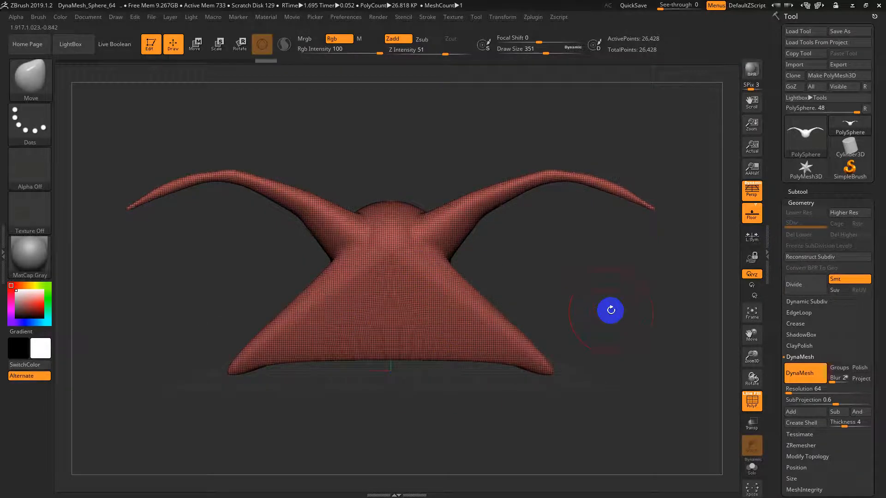
key("ctrl+z")
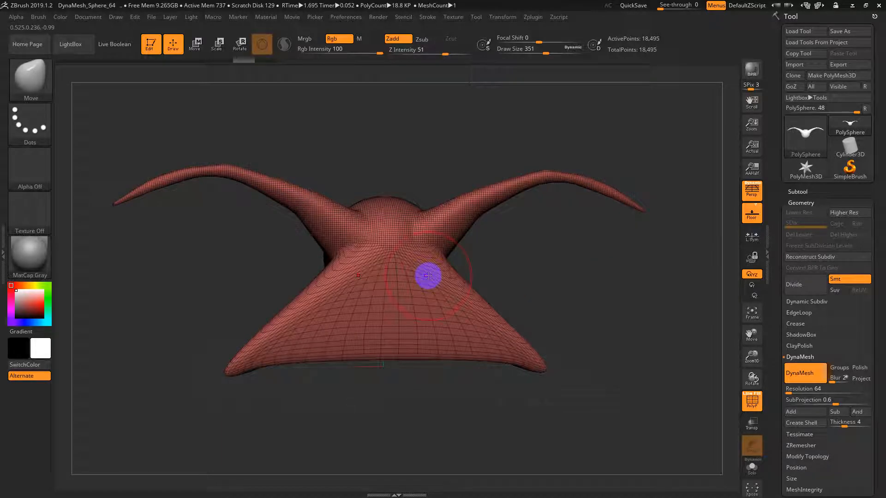
left_click_drag(542, 291, 531, 288, "ctrl")
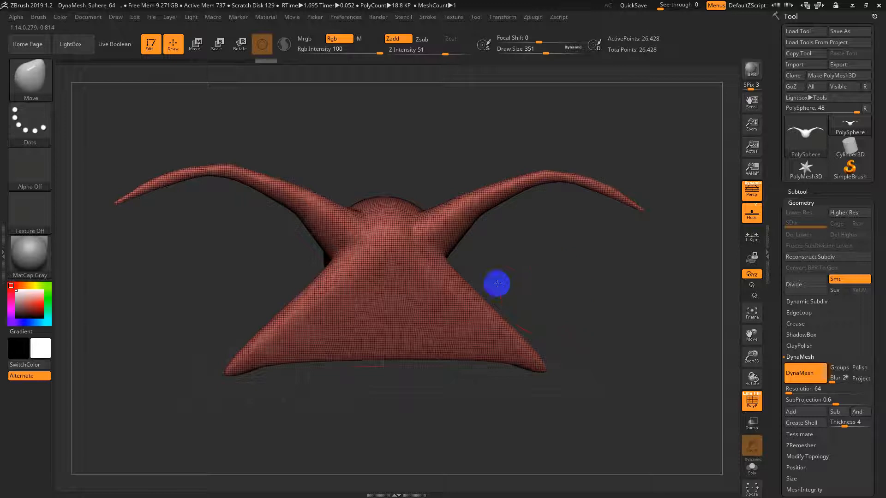
- Try a Move brush draw size of 197, straighten the model to a front view, and set the draw size to 274
key("s")
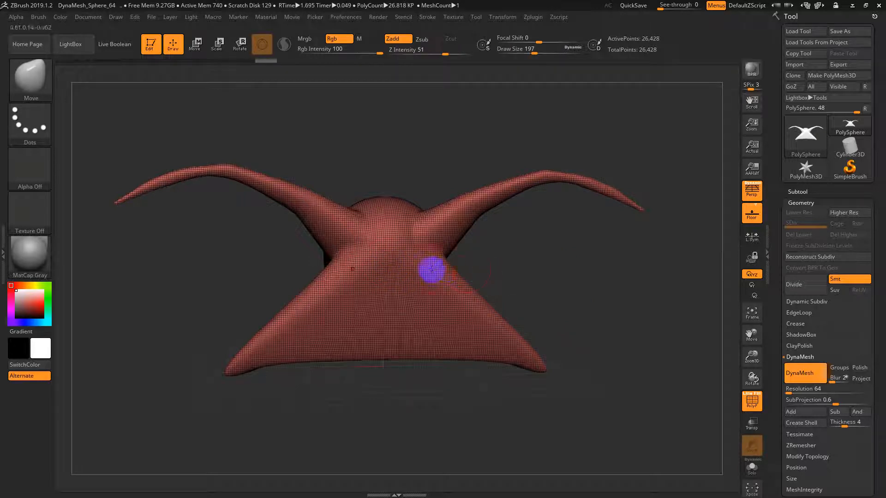
left_click_drag(536, 288, 539, 285, "shift")
left_click(791, 390)
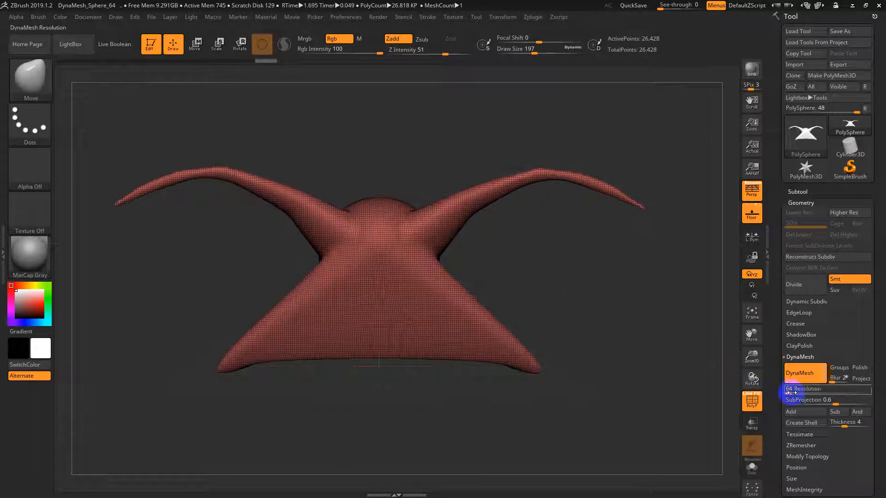
key("s")
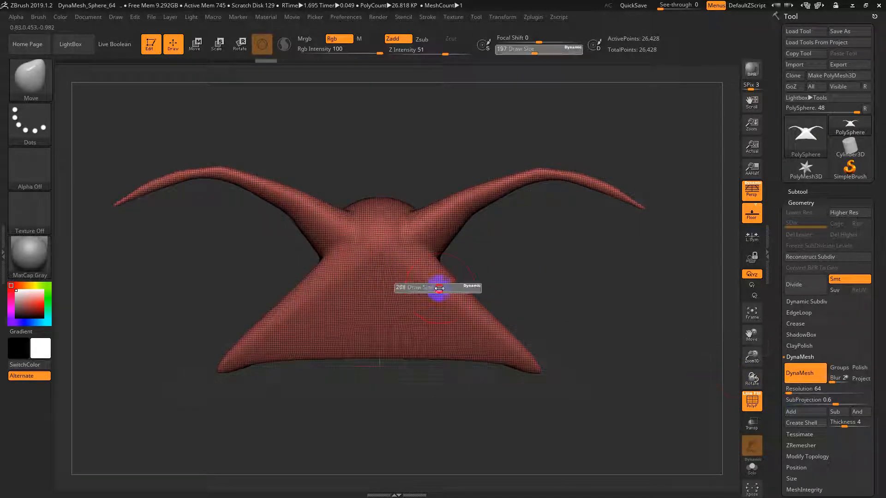
left_click(438, 289)
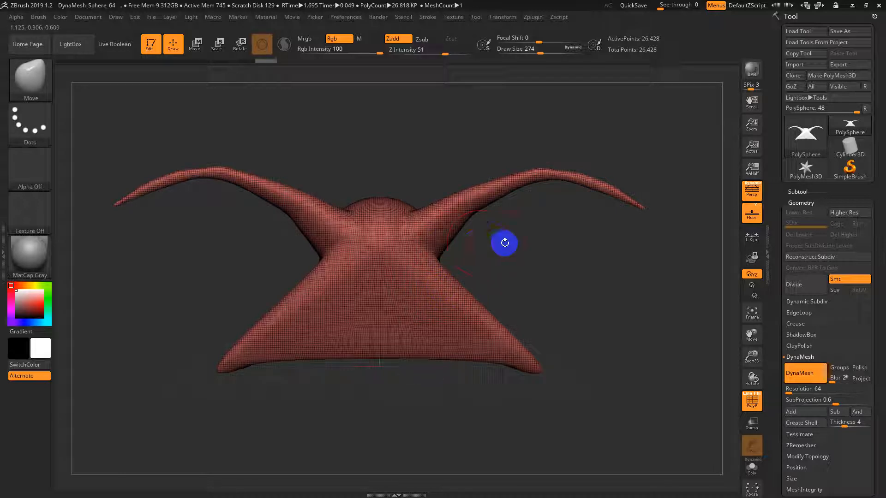
- Turn off DynaMesh for the flared model and collapse its settings
left_click(792, 374)
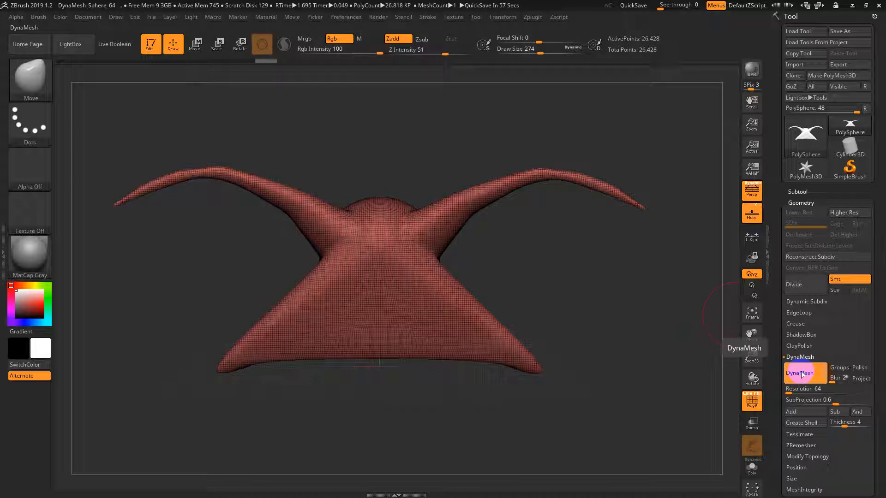
left_click(800, 390)
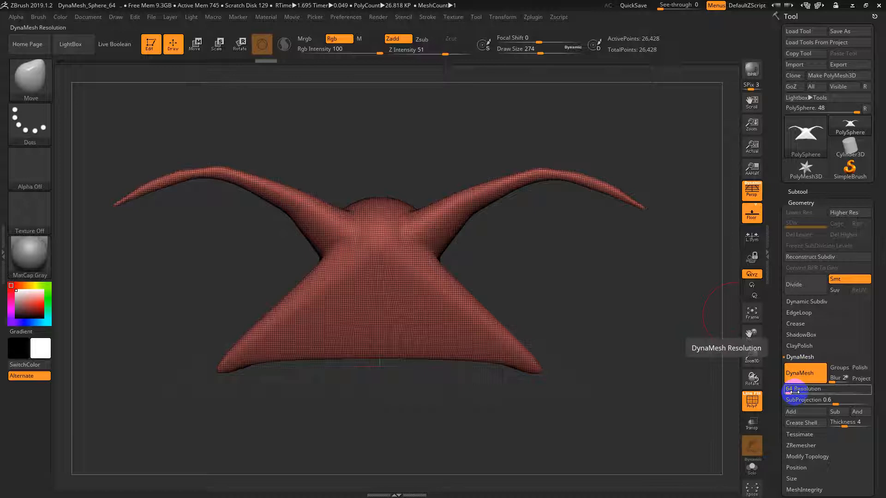
left_click(801, 373)
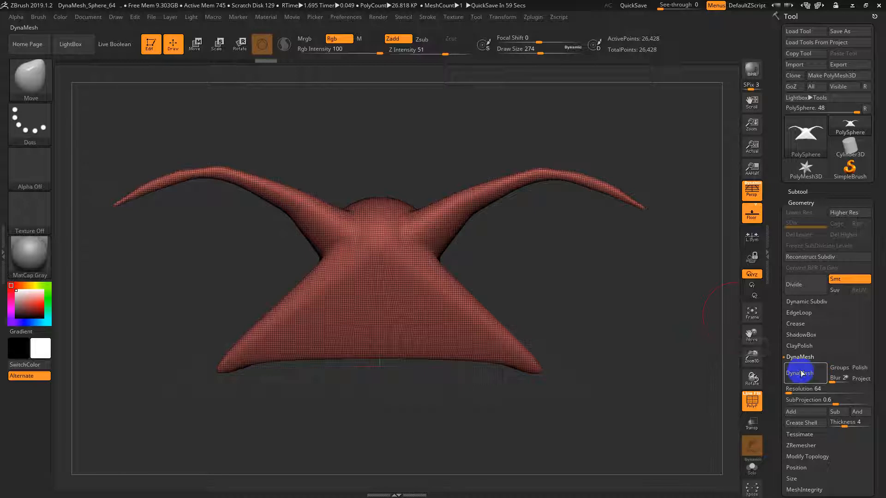
left_click(796, 359)
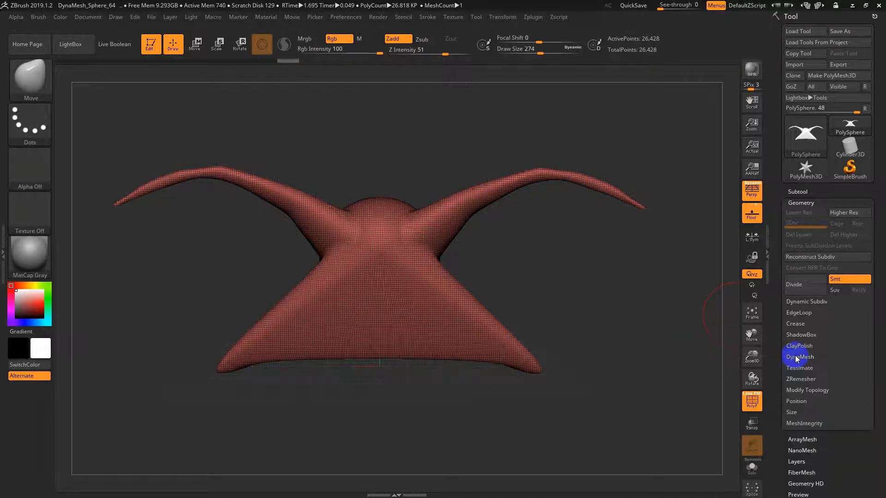
- Remesh the model with ZRemesher using a Target Polygons Count of 0.9447
left_click(794, 380)
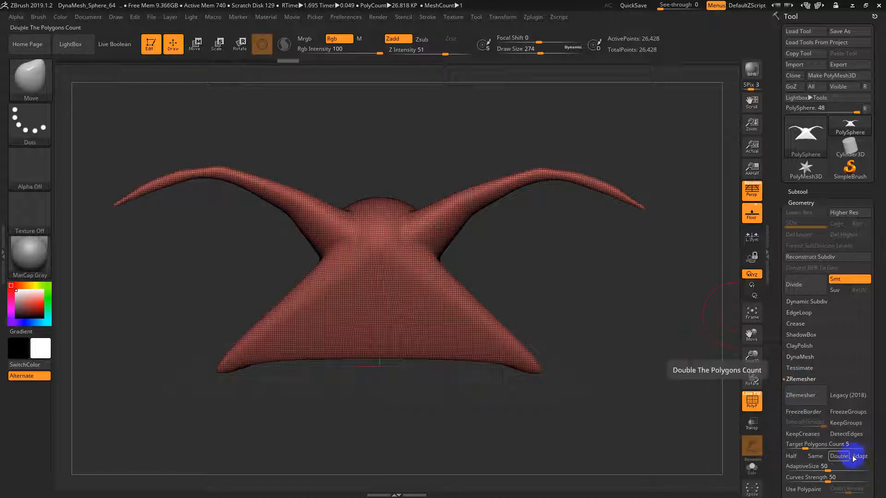
left_click(798, 445)
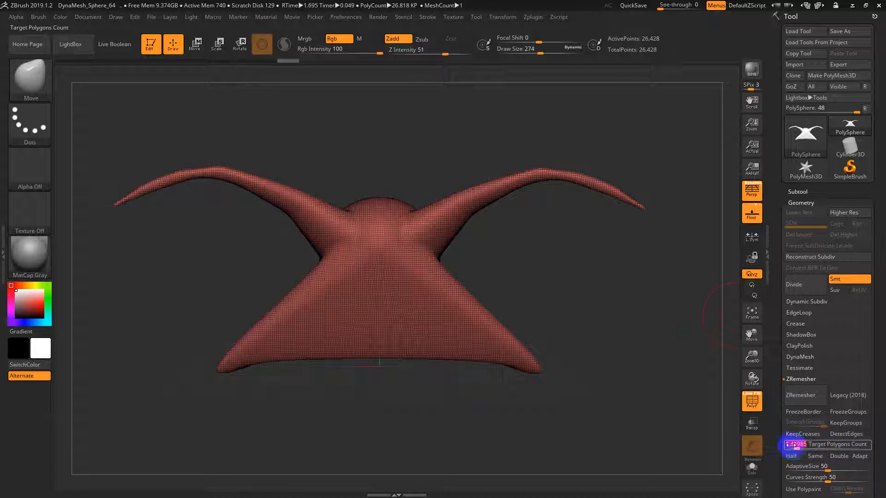
left_click(795, 445)
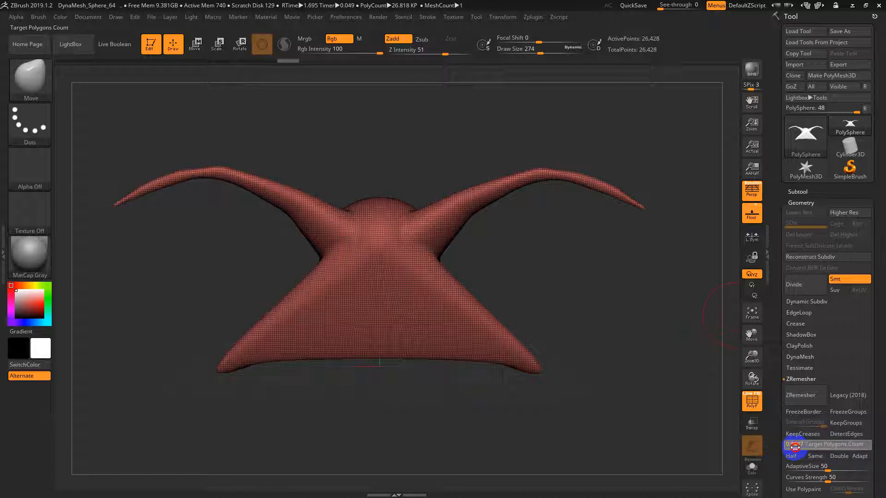
left_click(801, 401)
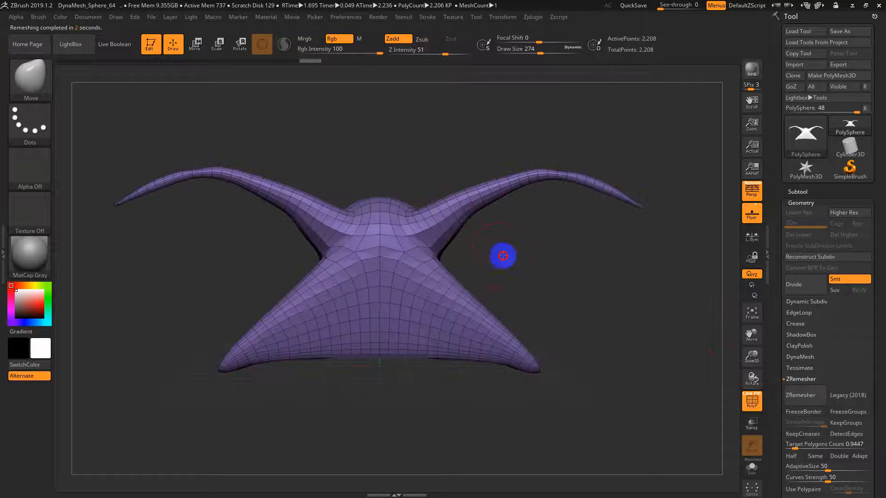
- Inspect the remeshed model's polygon flow from several angles and undo the ZRemesher operation
mouse_move(502, 255)
left_mouse_down()
mouse_move(570, 256)
mouse_move(553, 262)
mouse_move(514, 251)
left_mouse_up()
left_click_drag(556, 272, 539, 276)
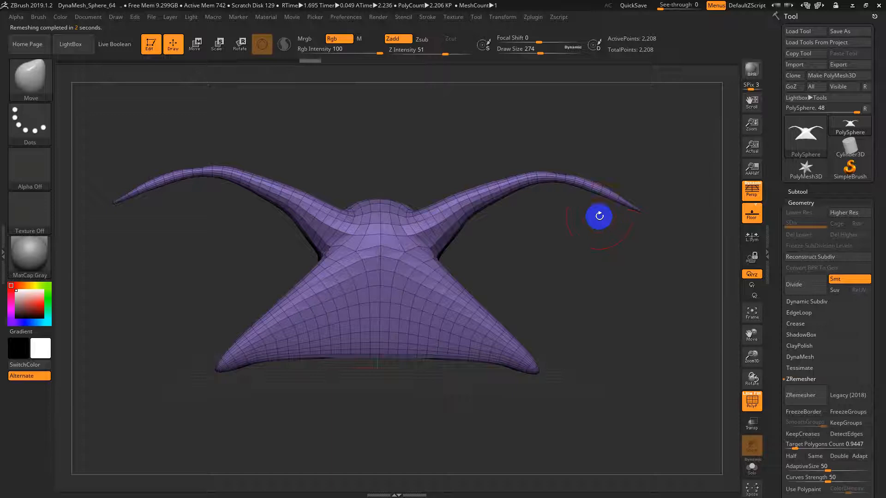
left_click_drag(599, 216, 500, 392)
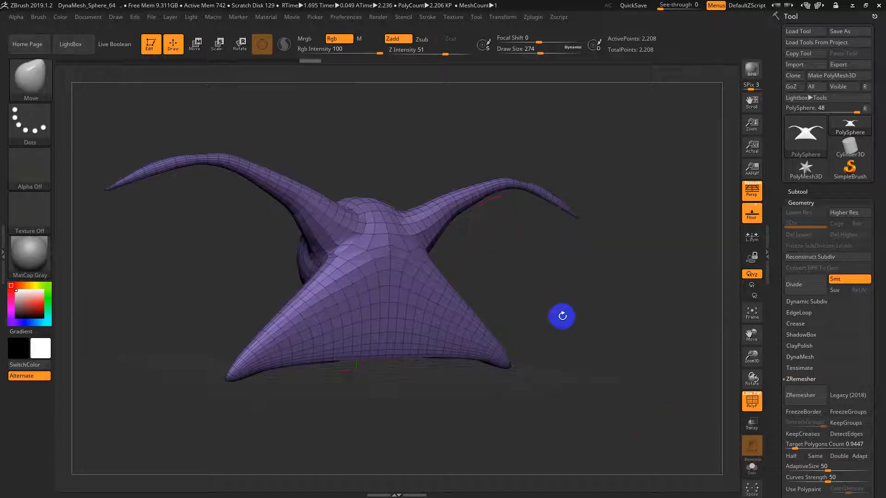
left_click_drag(562, 316, 601, 309)
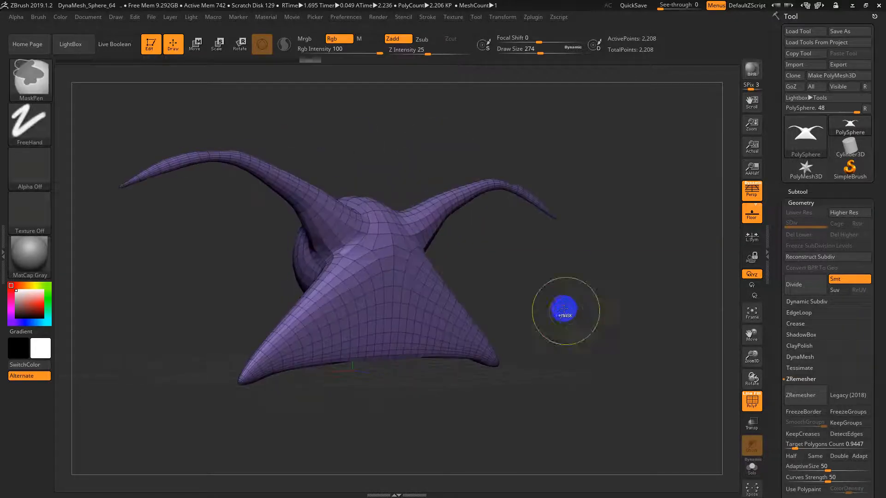
mouse_move(564, 309)
left_mouse_down("ctrl")
mouse_move(520, 286)
mouse_move(651, 329)
left_mouse_up("ctrl")
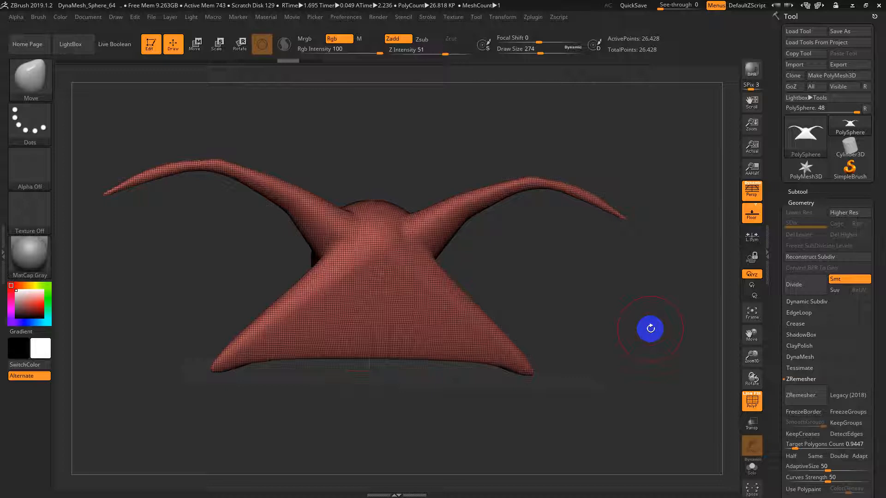
- Reopen the DynaMesh settings and examine the dense model from another angle
left_click(800, 358)
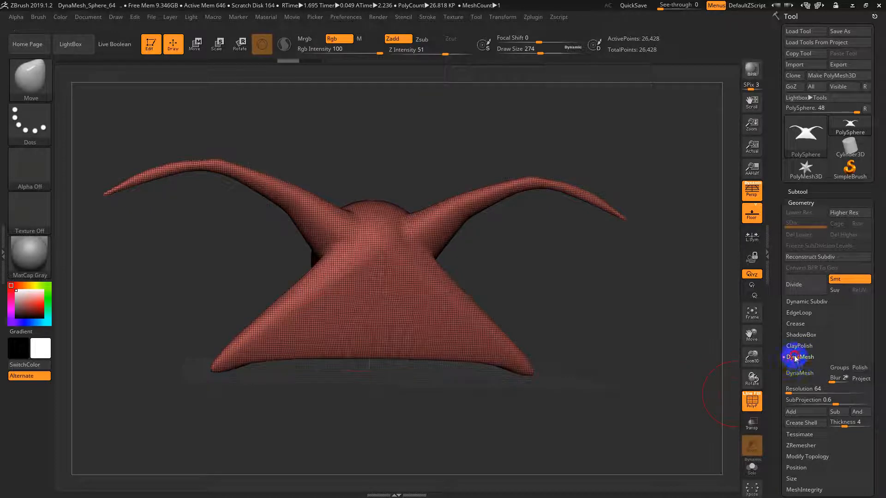
left_click(794, 358)
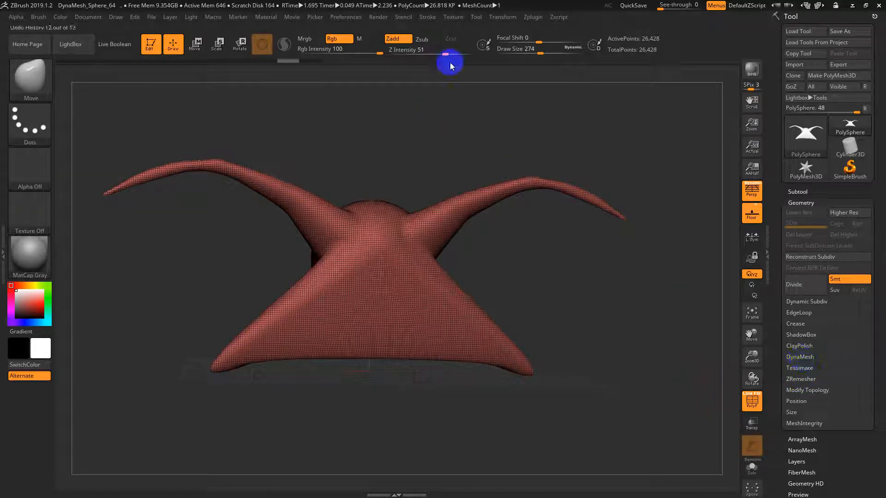
left_click(800, 357)
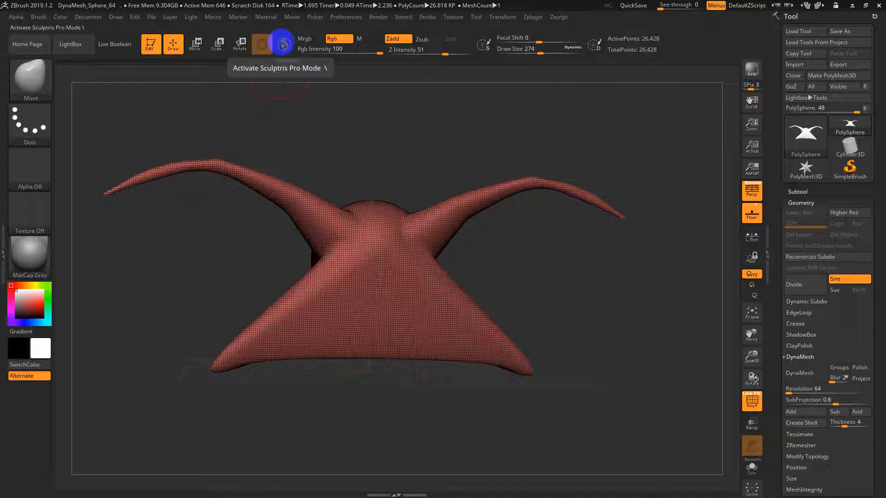
left_click_drag(528, 273, 471, 279)
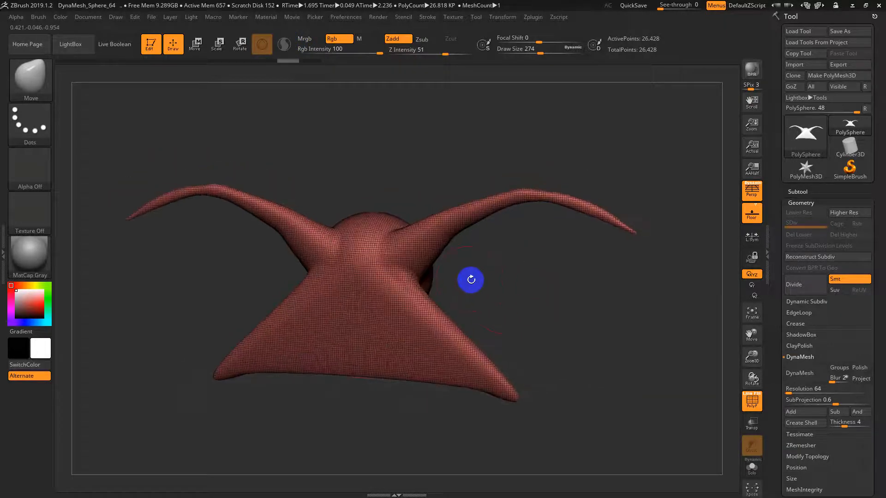
- Undo the earlier sculpting on the stretched model until it is back to the plain DynaMesh sphere
key("ctrl+z")
key("ctrl+z")
key("ctrl+z")
key("ctrl+z")
key("ctrl+z")
key("ctrl+z")
key("ctrl+z")
key("ctrl+z")
key("ctrl+z")
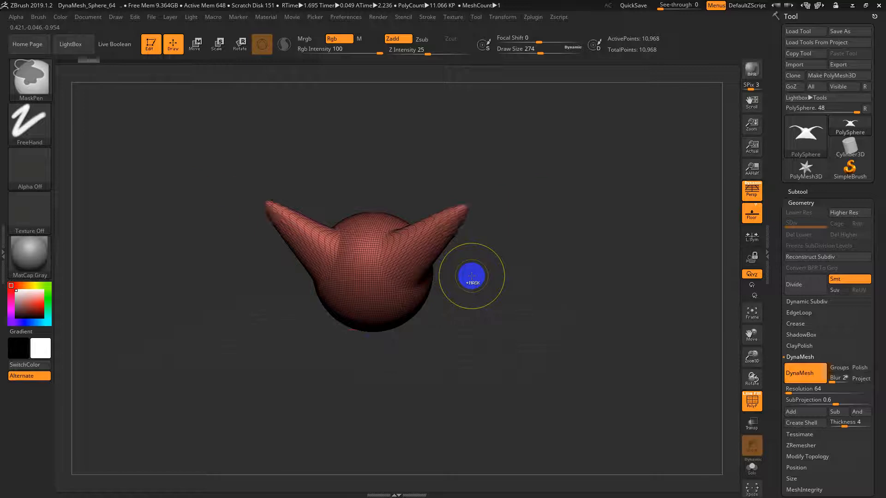
key("ctrl+z")
mouse_move(472, 276)
left_mouse_down()
mouse_move(488, 267)
mouse_move(496, 322)
mouse_move(455, 317)
left_mouse_up()
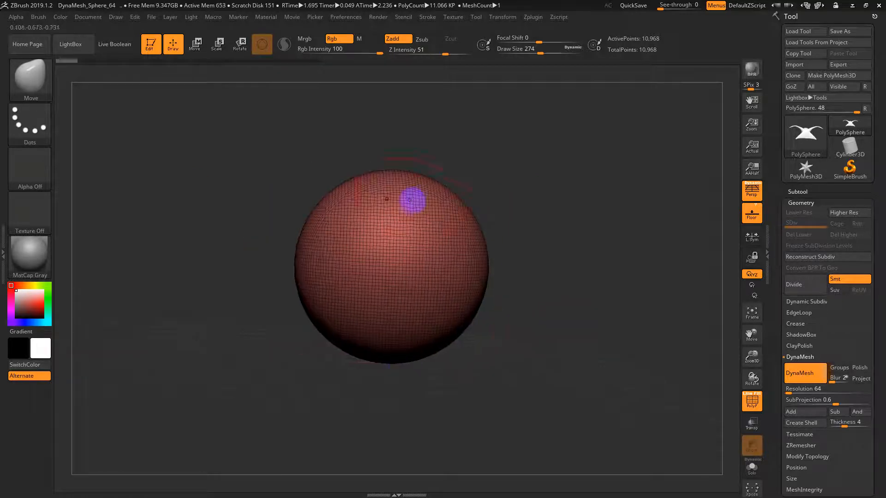
key("ctrl+z")
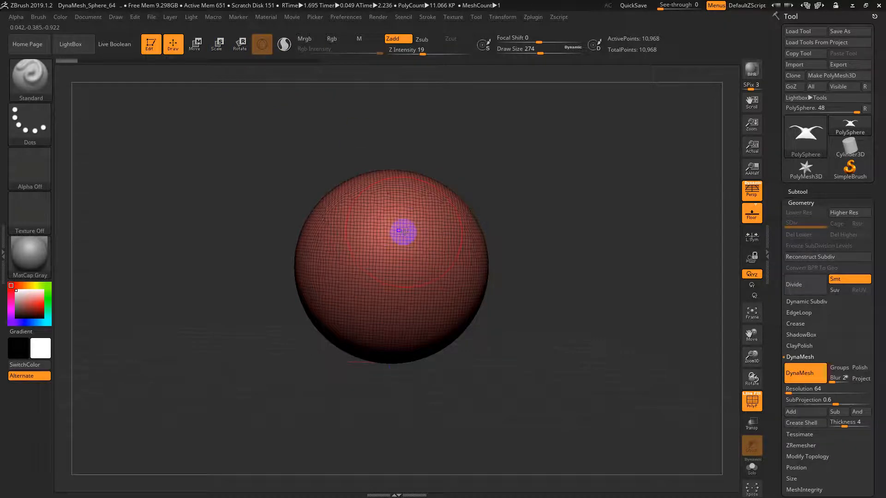
- Set the Standard brush's draw size to 163 and toggle the sphere's PolyFrame display off and on
key("s")
left_click(379, 247)
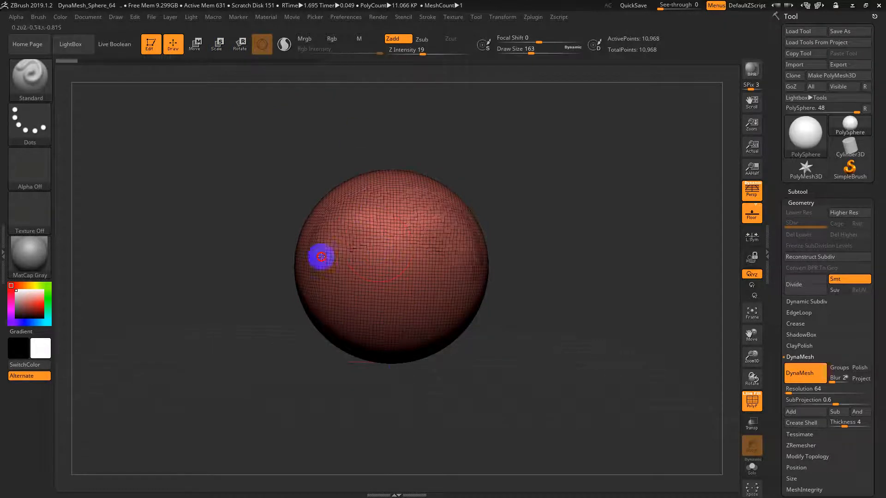
key("shift+f")
left_click(752, 402)
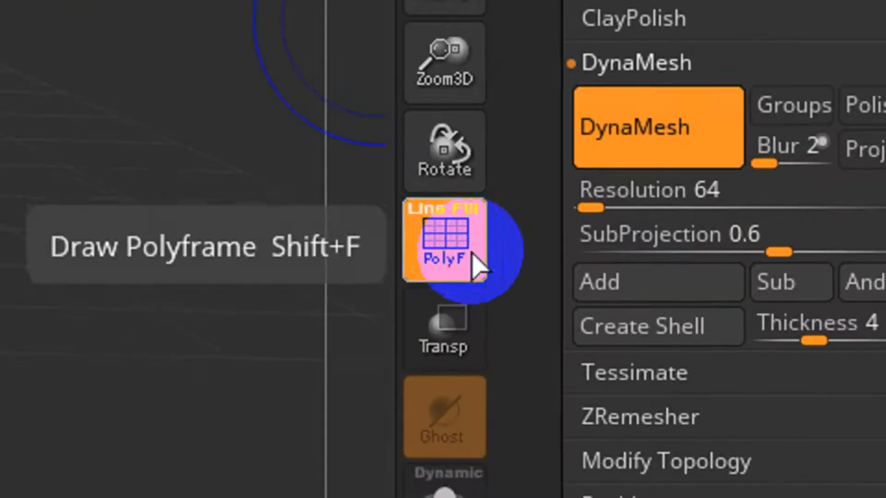
left_click(753, 404)
left_click(755, 405)
left_click(451, 244)
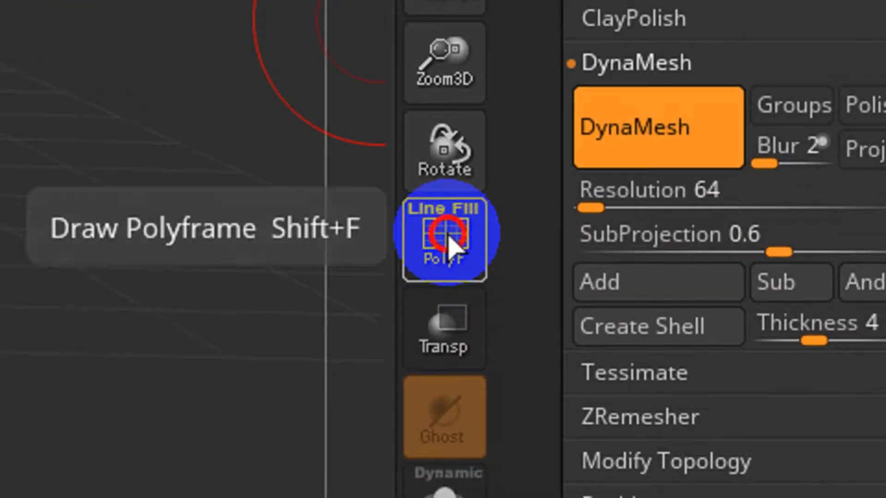
left_click(454, 246)
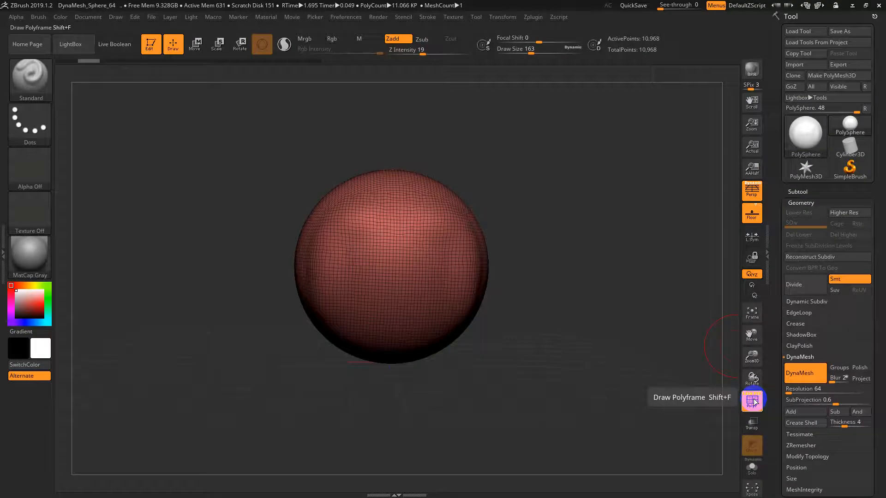
left_click(693, 371)
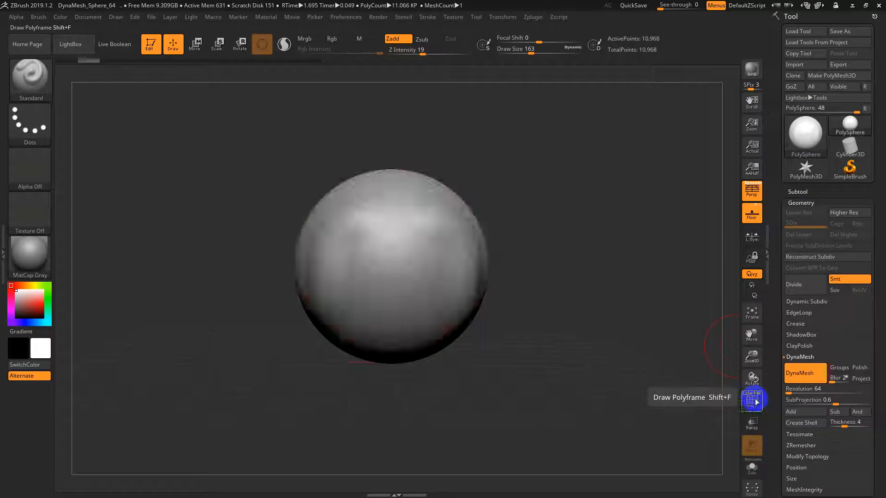
left_click(692, 372)
- Examine the sphere's surface up close and from other angles, with and without the polyframe
left_click_drag(554, 265, 611, 314, "alt")
left_click_drag(527, 308, 520, 311, "shift")
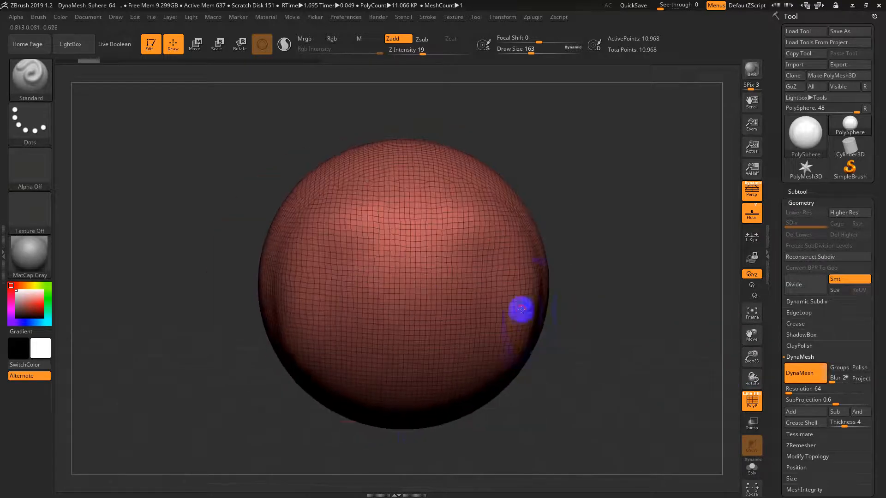
mouse_move(585, 324)
left_mouse_down("alt")
mouse_move(592, 346)
mouse_move(582, 319)
left_mouse_up("alt")
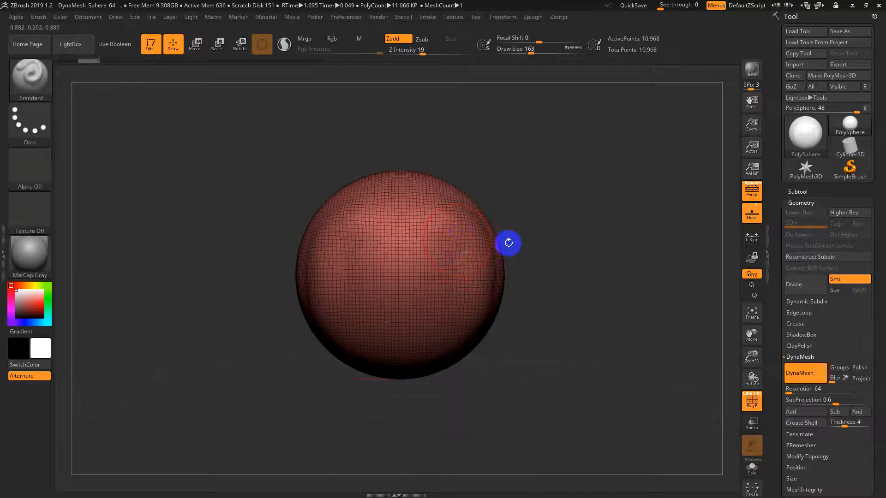
left_click_drag(508, 244, 543, 300)
key("shift+f")
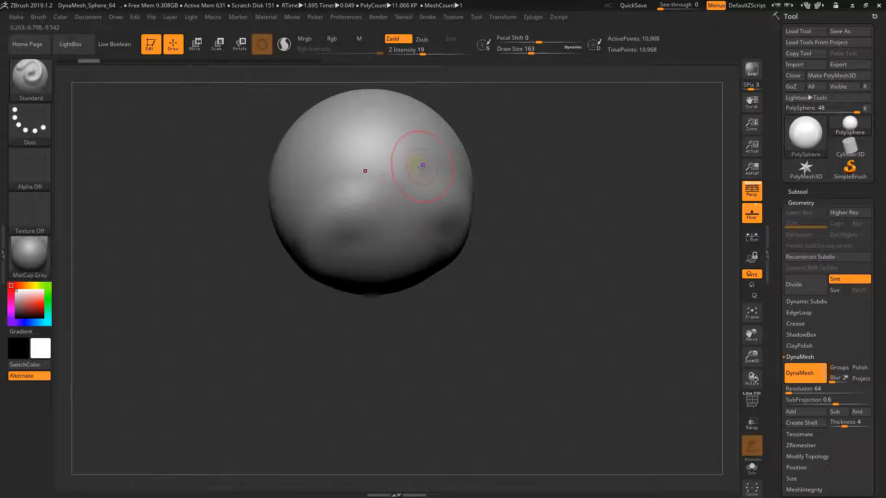
left_click_drag(554, 264, 584, 350)
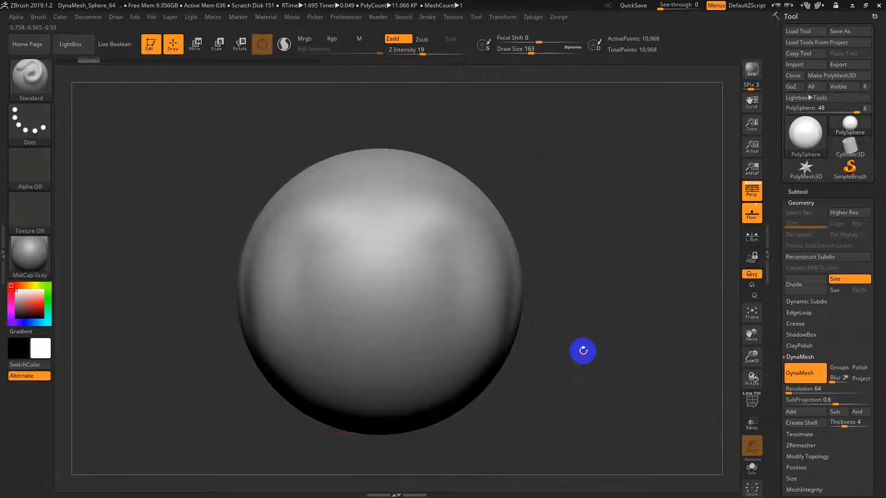
key("shift+f")
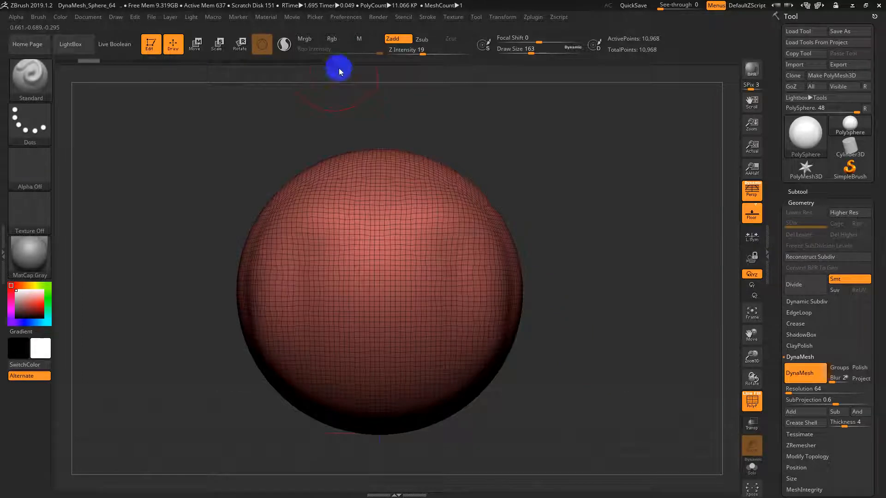
- Activate Sculptris Pro mode and set the Standard brush's draw size to 145
left_click(283, 46)
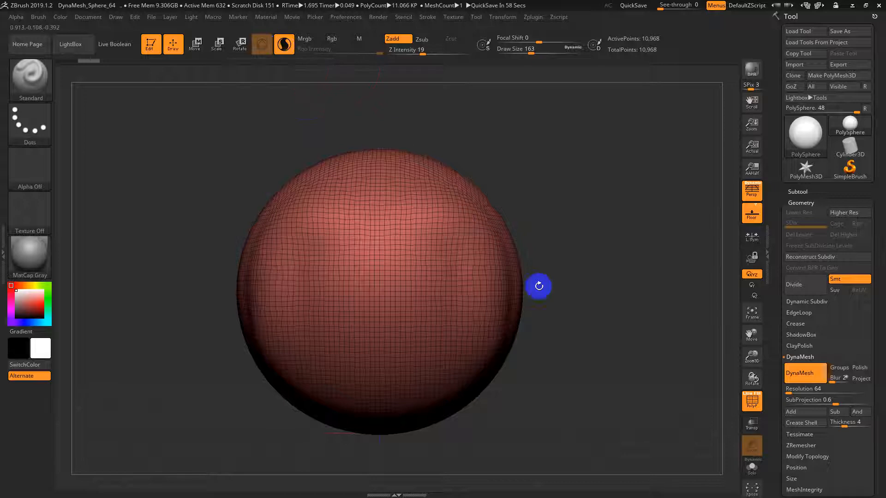
left_click_drag(590, 300, 526, 303, "alt")
key("s")
left_click_drag(399, 256, 398, 255)
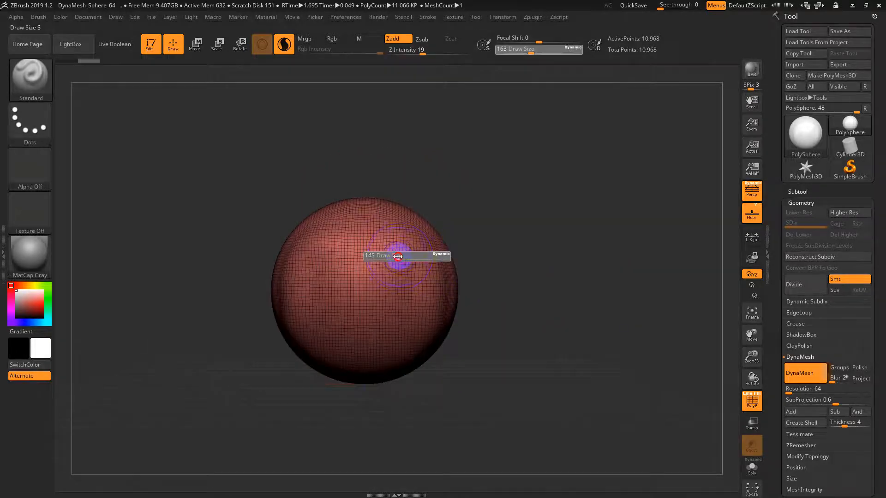
mouse_move(488, 245)
left_mouse_down("alt")
mouse_move(491, 267)
mouse_move(546, 275)
left_mouse_up("alt")
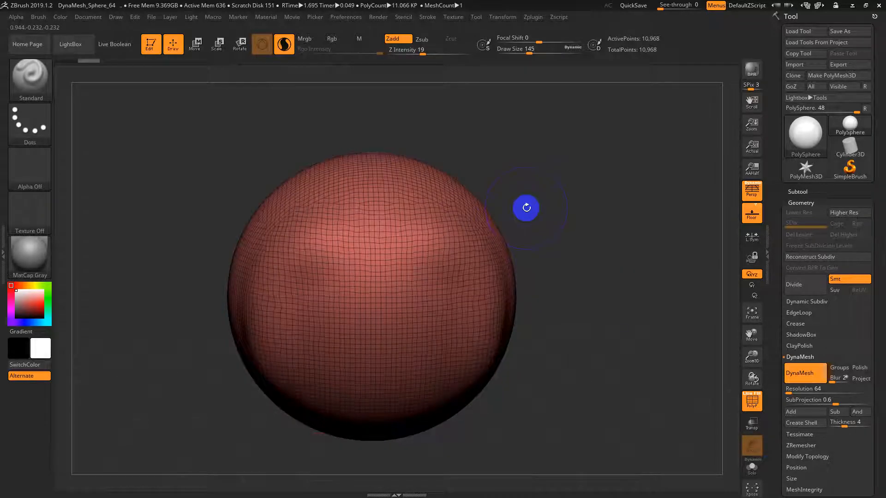
- Set the draw size to 41 and sculpt curved, symmetrical ridges on the front of the sphere
key("s")
mouse_move(445, 210)
left_mouse_down()
mouse_move(422, 210)
mouse_move(412, 233)
mouse_move(432, 322)
mouse_move(451, 323)
mouse_move(420, 242)
mouse_move(407, 240)
left_mouse_up()
key("s")
mouse_move(389, 208)
left_mouse_down()
mouse_move(445, 307)
mouse_move(436, 247)
mouse_move(388, 223)
mouse_move(412, 331)
mouse_move(467, 313)
left_mouse_up()
key("shift+f")
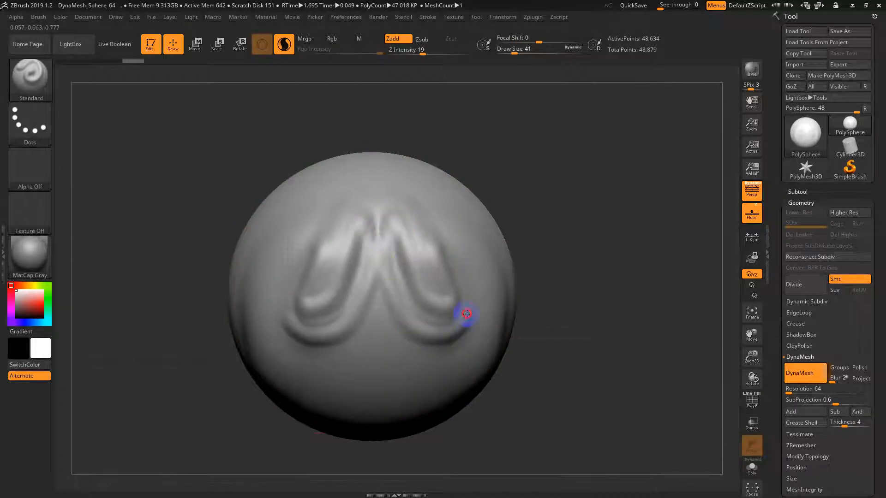
- Turn off DynaMesh, display the polyframe and sculpt additional ridges across the upper ends of the curved ones
left_click(801, 373)
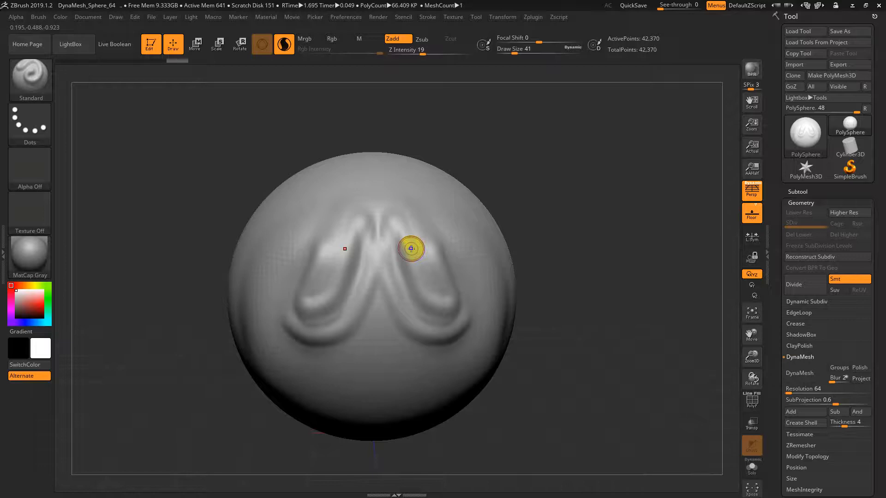
key("shift+f")
left_click_drag(521, 254, 580, 266, "alt")
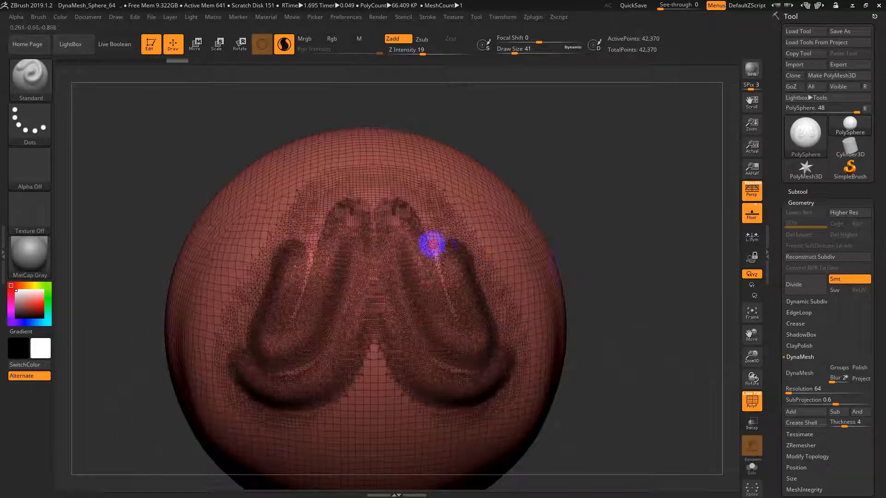
left_click_drag(432, 244, 438, 239)
mouse_move(408, 200)
left_mouse_down()
mouse_move(365, 186)
mouse_move(451, 209)
mouse_move(480, 232)
left_mouse_up()
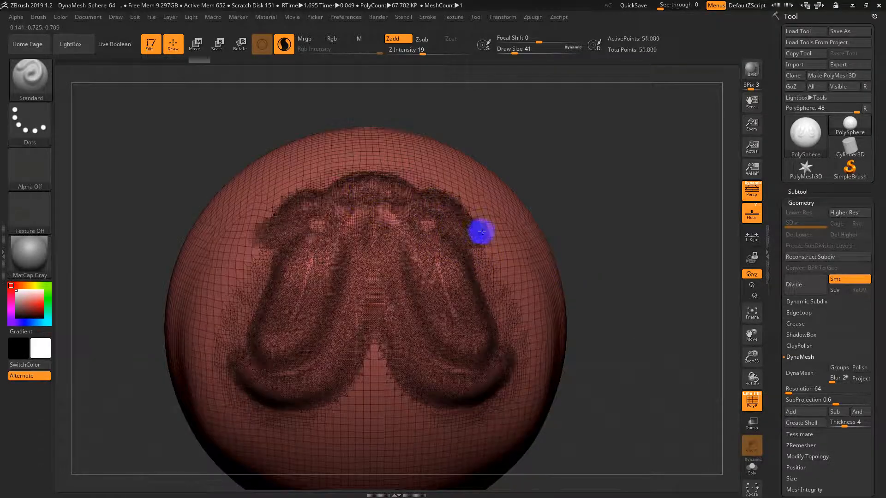
- Set the draw size to 77 and sculpt looping ridges over the sides and upper part of the sphere
mouse_move(652, 285)
left_mouse_down("alt")
mouse_move(615, 265)
mouse_move(603, 303)
mouse_move(613, 303)
mouse_move(609, 293)
left_mouse_up("alt")
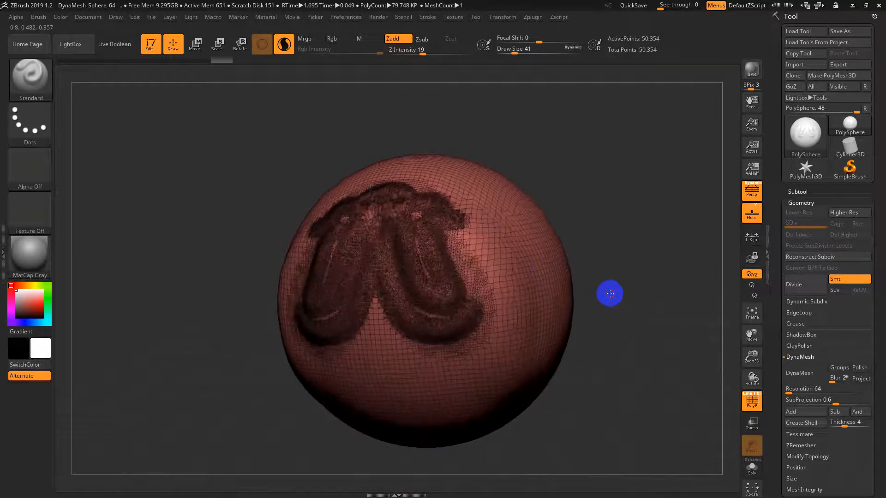
key("s")
mouse_move(514, 266)
left_mouse_down()
mouse_move(522, 265)
mouse_move(468, 248)
mouse_move(498, 297)
mouse_move(511, 209)
mouse_move(534, 245)
mouse_move(511, 206)
mouse_move(467, 176)
mouse_move(397, 182)
mouse_move(434, 184)
mouse_move(431, 163)
left_mouse_up()
key("s")
mouse_move(593, 214)
left_mouse_down()
mouse_move(610, 221)
mouse_move(583, 255)
left_mouse_up()
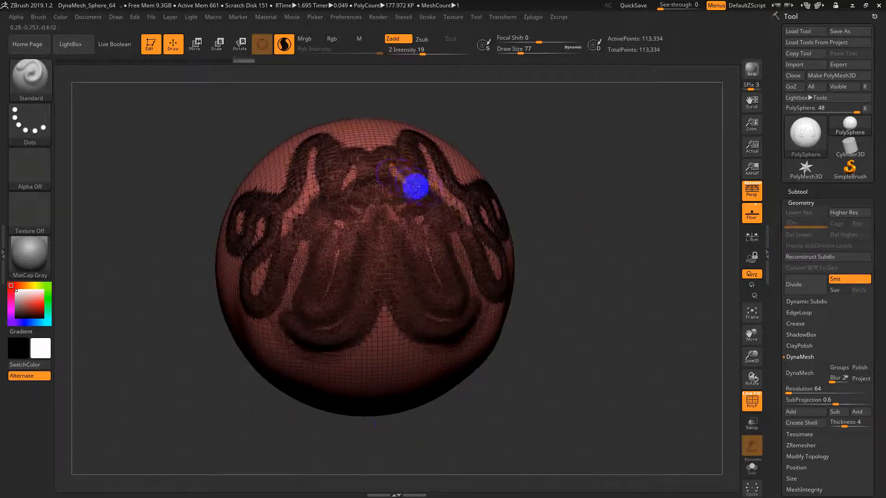
- Hide the polyframe and set the draw size to 56, keeping Sculptris Pro mode active
key("shift+f")
key("s")
left_click_drag(425, 259, 424, 259)
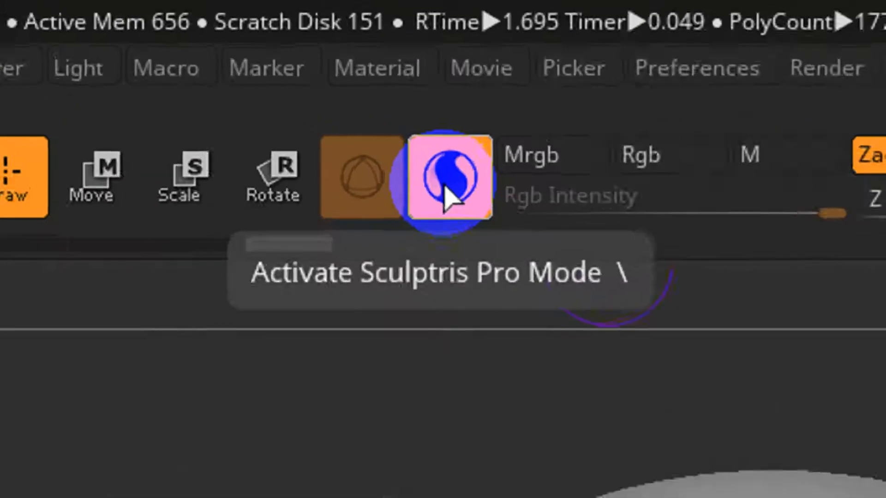
left_click(282, 46)
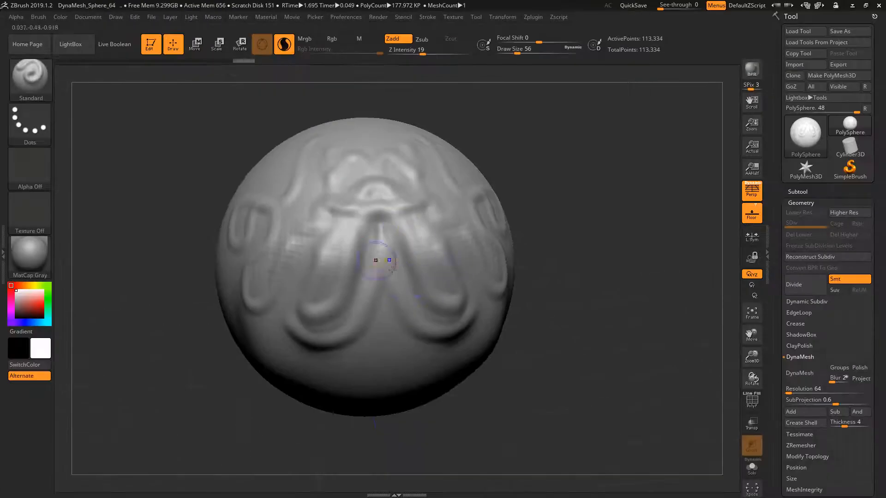
- Select the DamStandard brush, carve a test groove down the middle of the sphere and undo it
left_click(33, 79)
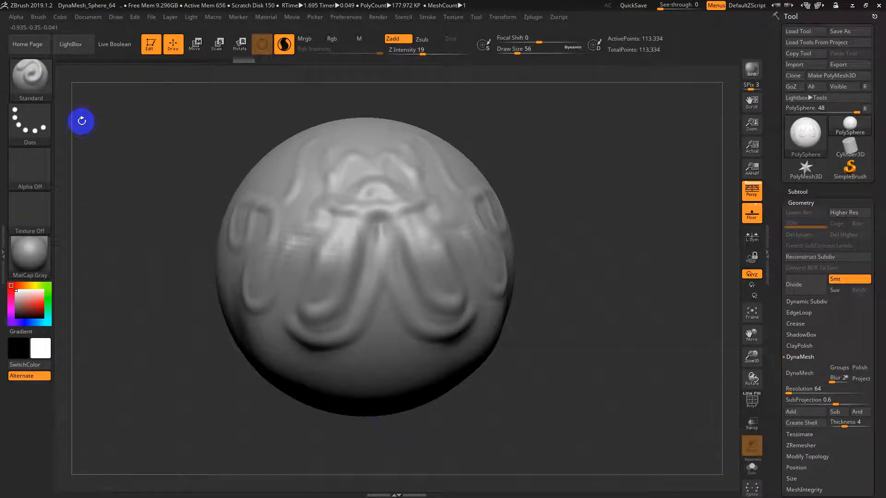
key("b")
key("d")
key("s")
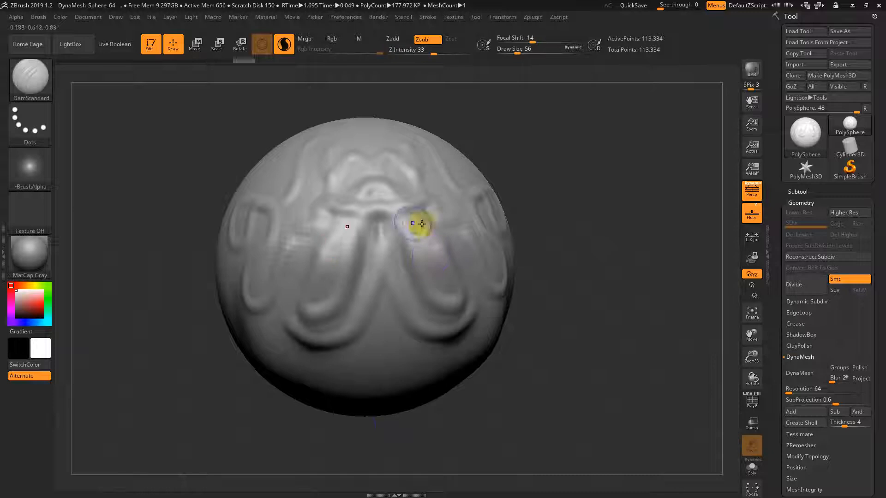
left_click_drag(383, 215, 393, 333)
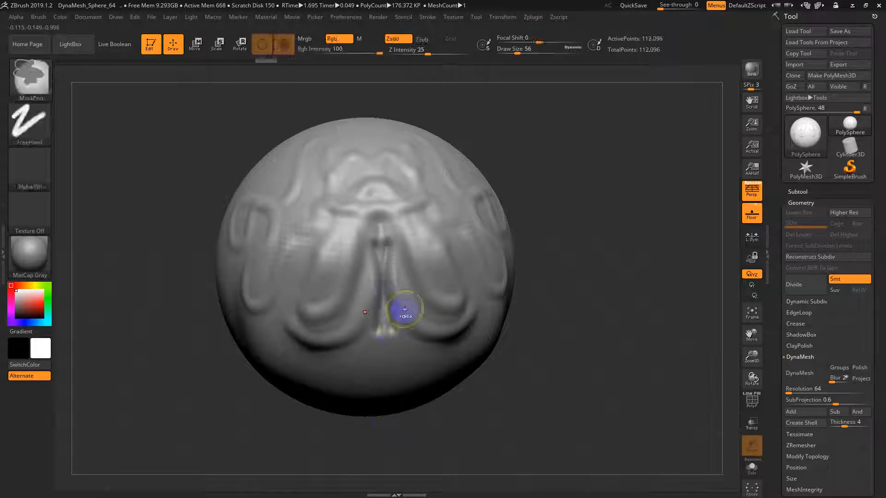
key("ctrl+z")
- Display the polyframe and carve long DamStandard grooves through the ridges and across the top of the sphere
key("shift+f")
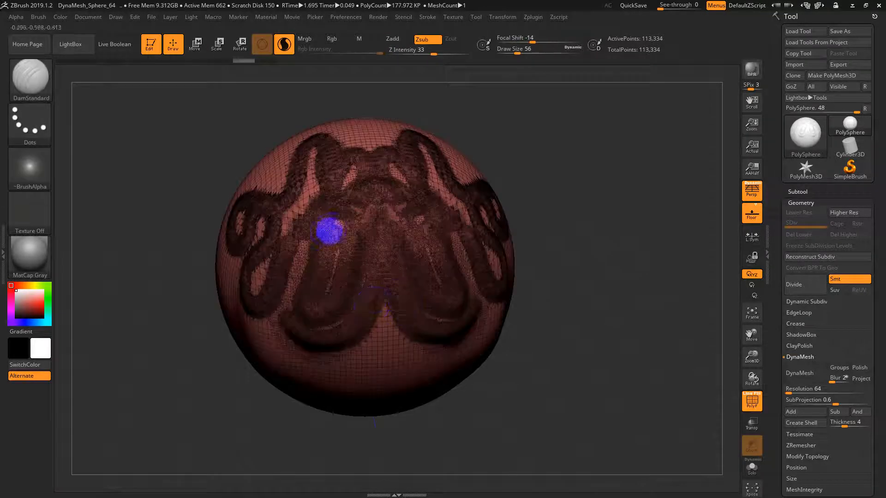
left_click_drag(297, 181, 307, 295)
left_click_drag(354, 138, 362, 223)
mouse_move(523, 157)
left_mouse_down()
mouse_move(538, 182)
mouse_move(527, 209)
left_mouse_up()
left_click_drag(352, 126, 261, 141)
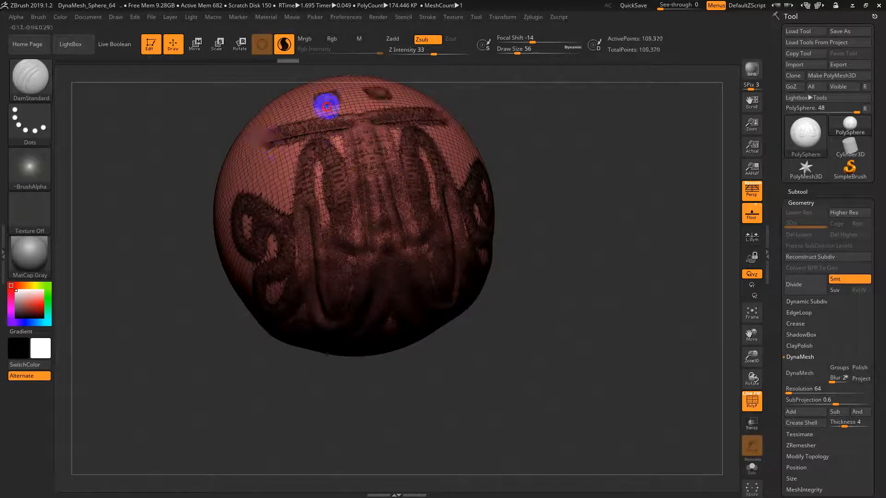
left_click_drag(327, 105, 335, 173)
left_click_drag(551, 159, 568, 164)
mouse_move(569, 164)
left_mouse_down("alt")
mouse_move(554, 214)
mouse_move(602, 172)
left_mouse_up("alt")
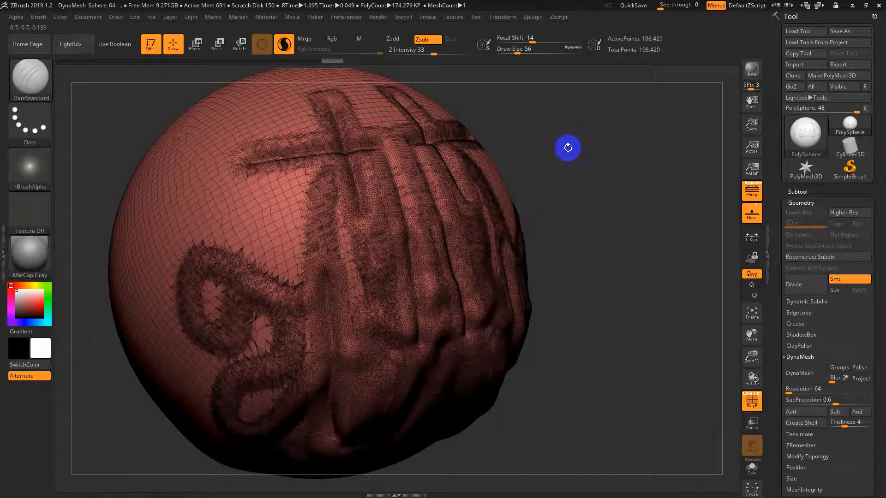
- Set the draw size to 90 and smooth the carved grooves and ridges, toggling the polyframe to check the mesh
key("shift+f")
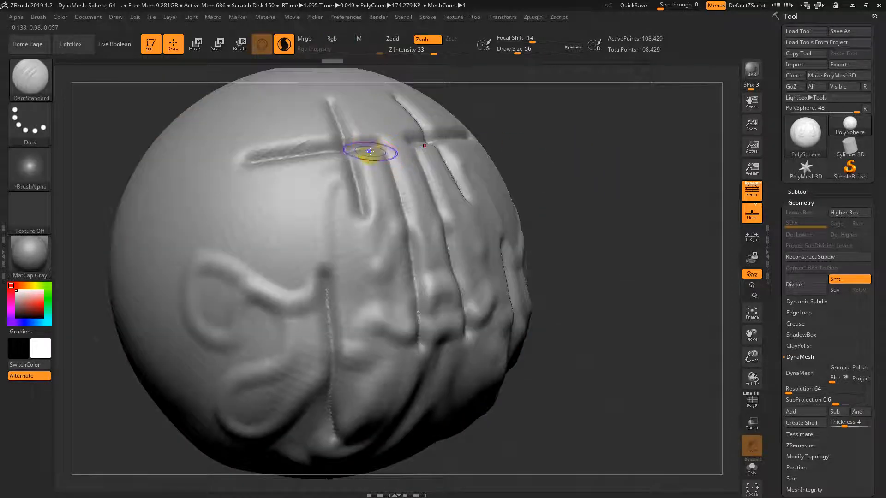
key("s")
mouse_move(370, 151)
left_mouse_down()
mouse_move(345, 119)
mouse_move(352, 154)
left_mouse_up()
key("shift+f")
mouse_move(336, 203)
left_mouse_down()
mouse_move(269, 154)
mouse_move(386, 255)
mouse_move(269, 293)
mouse_move(202, 348)
mouse_move(263, 364)
left_mouse_up()
key("shift+f")
mouse_move(340, 367)
left_mouse_down("shift")
mouse_move(388, 377)
mouse_move(392, 171)
left_mouse_up("shift")
mouse_move(611, 291)
left_mouse_down("alt")
mouse_move(593, 264)
mouse_move(565, 261)
mouse_move(601, 298)
mouse_move(589, 257)
mouse_move(576, 271)
mouse_move(531, 277)
left_mouse_up("alt")
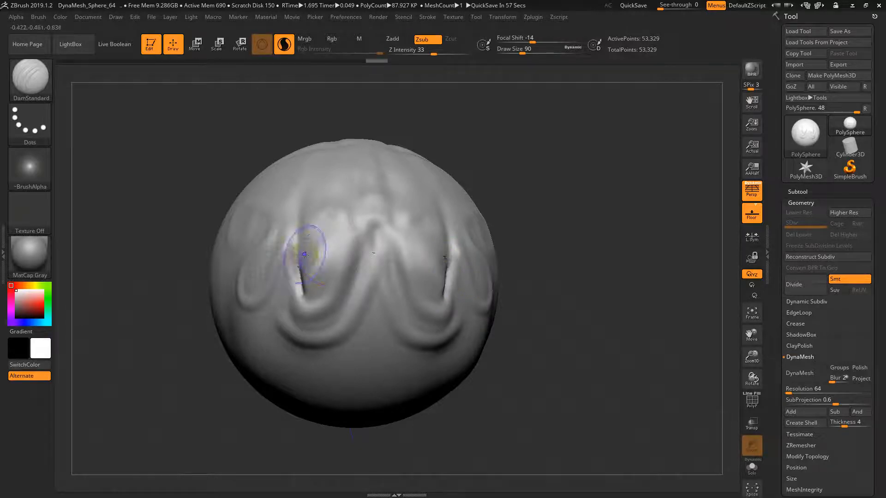
mouse_move(302, 263)
left_mouse_down("shift")
mouse_move(300, 284)
mouse_move(301, 272)
left_mouse_up("shift")
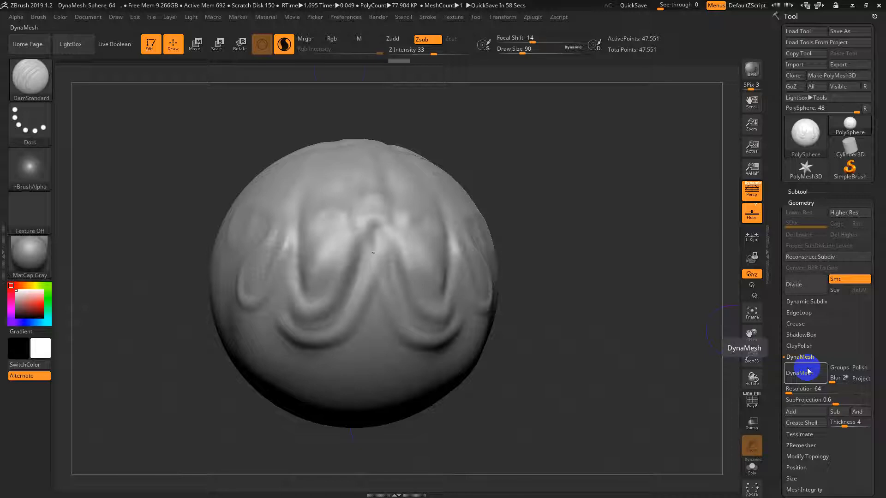
- Switch to the SeaCreature_01 model and frame the whole creature in the view
left_click(285, 45)
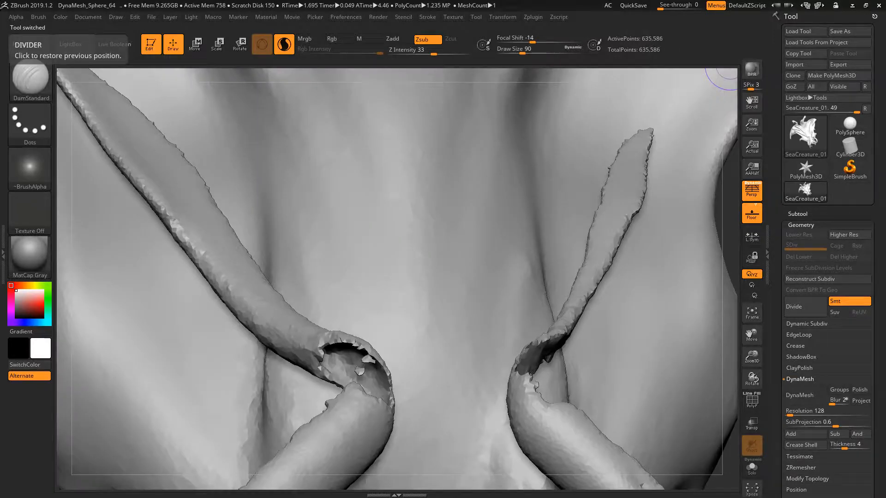
key("f")
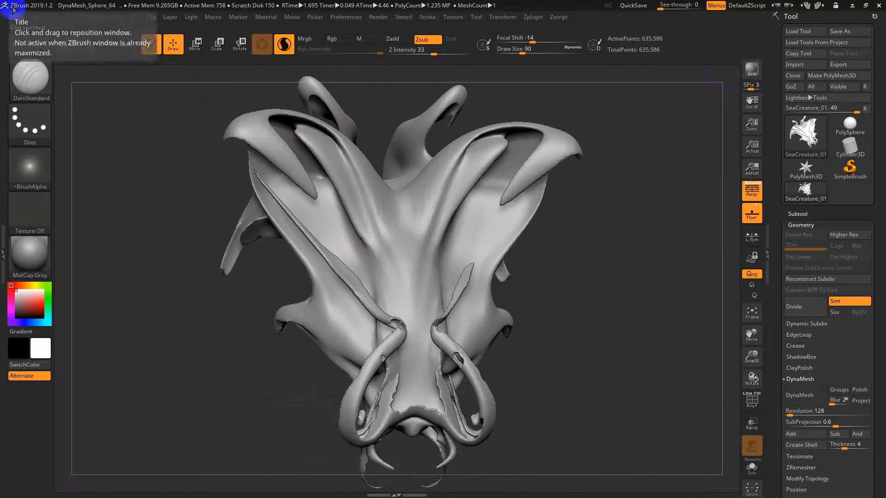
- Set the draw size to 251 and inspect SeaCreature_01 from the side, toggling the polyframe to check its mesh
mouse_move(577, 277)
left_mouse_down()
mouse_move(600, 251)
mouse_move(534, 247)
left_mouse_up()
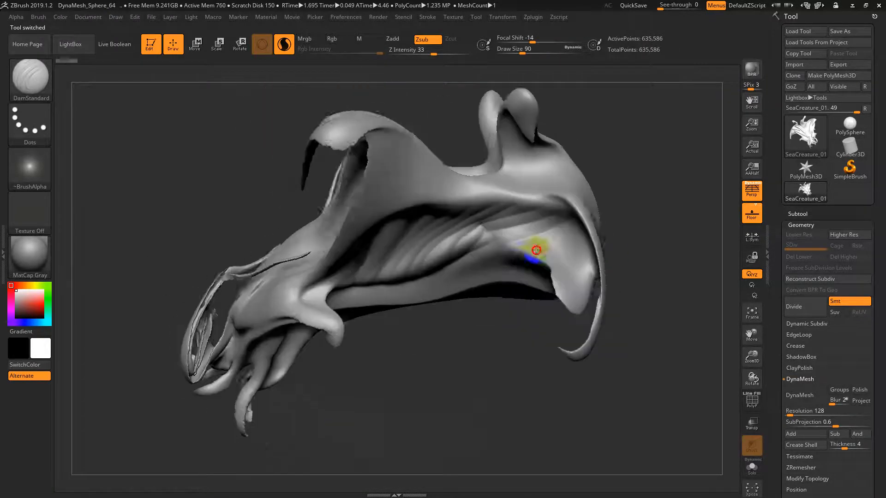
key("shift+f")
key("s")
left_click_drag(412, 218, 428, 219)
left_click_drag(472, 323, 498, 301)
key("shift+f")
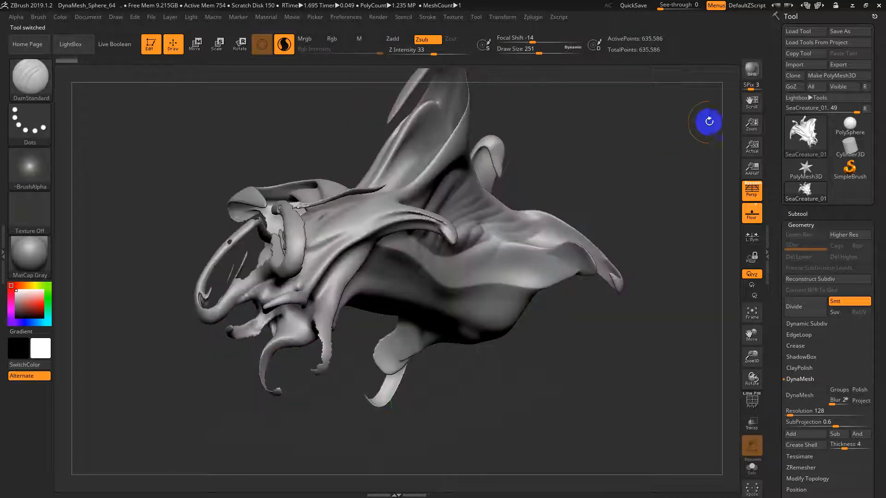
- Load the SeaCreature_15 model and compare it with the sculpted PolySphere, ending on the sphere with the polyframe hidden
left_click(794, 36)
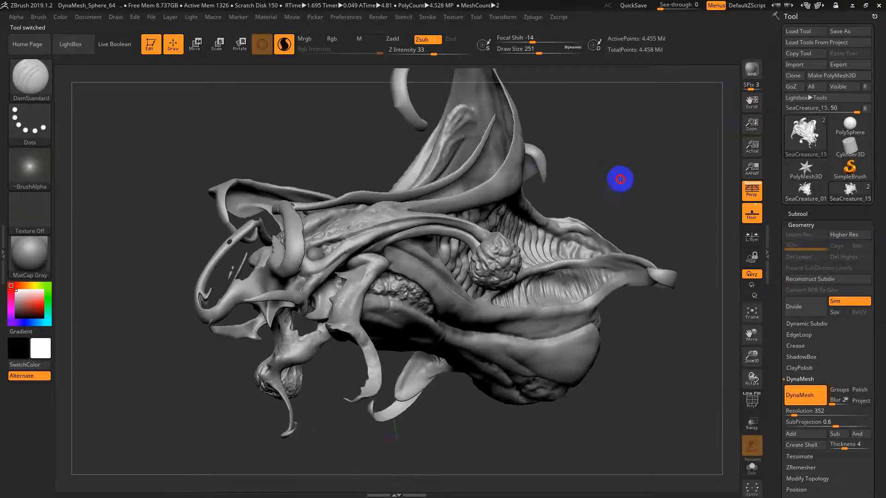
mouse_move(619, 178)
left_mouse_down()
mouse_move(666, 173)
mouse_move(556, 166)
mouse_move(601, 164)
mouse_move(627, 148)
mouse_move(569, 182)
mouse_move(590, 190)
mouse_move(619, 154)
left_mouse_up()
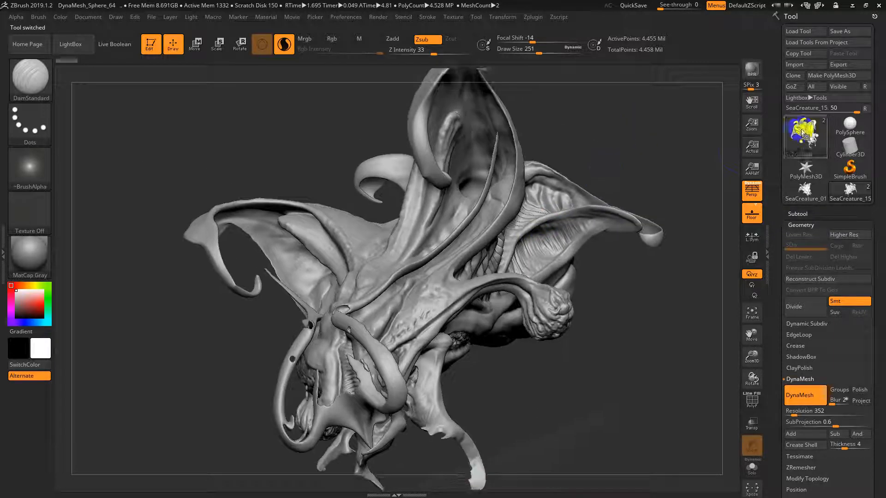
left_click(834, 124)
key("f")
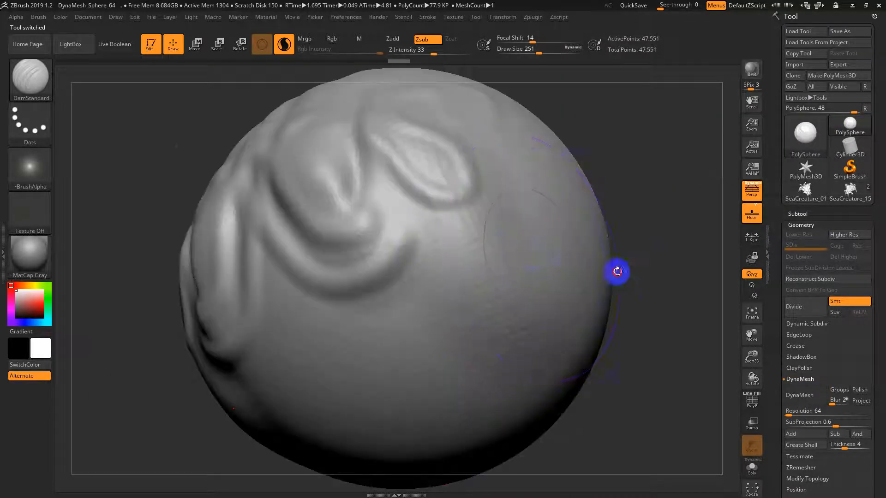
left_click_drag(617, 271, 727, 223)
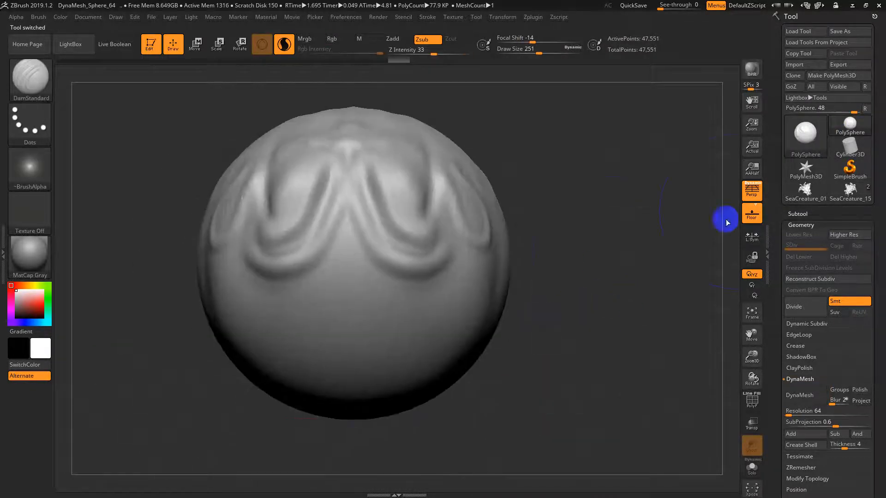
left_click(850, 190)
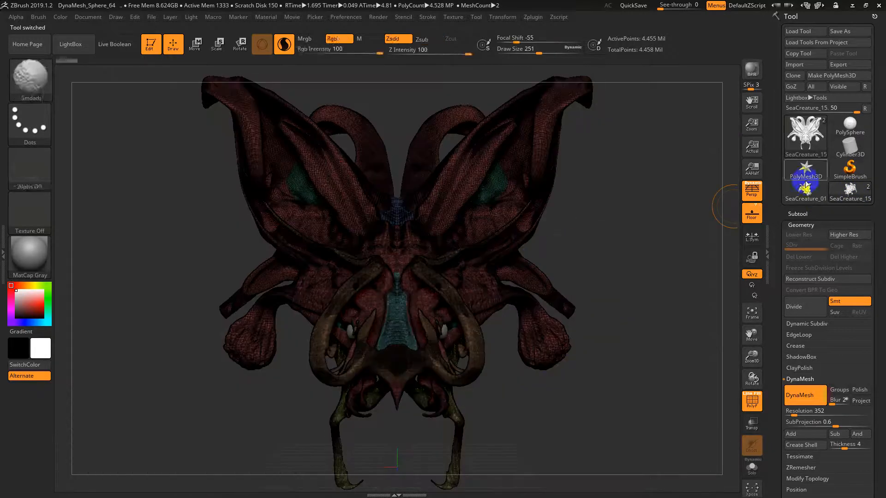
left_click(851, 127)
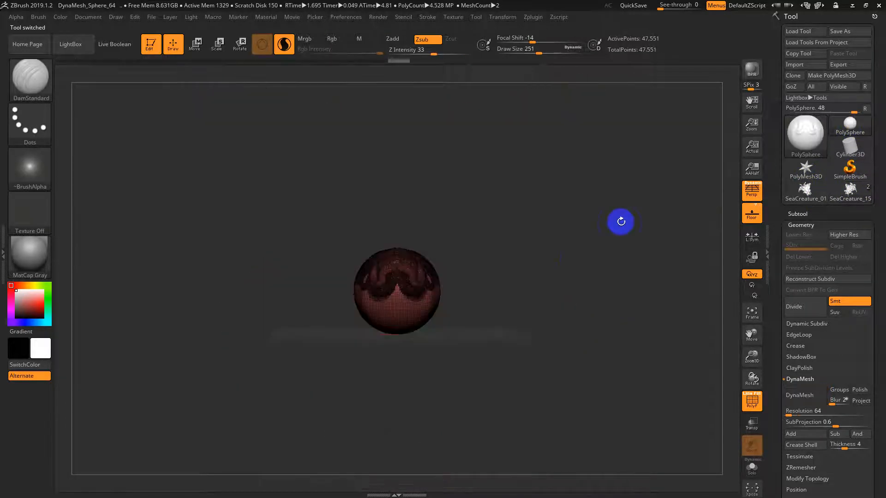
left_click_drag(629, 346, 690, 344)
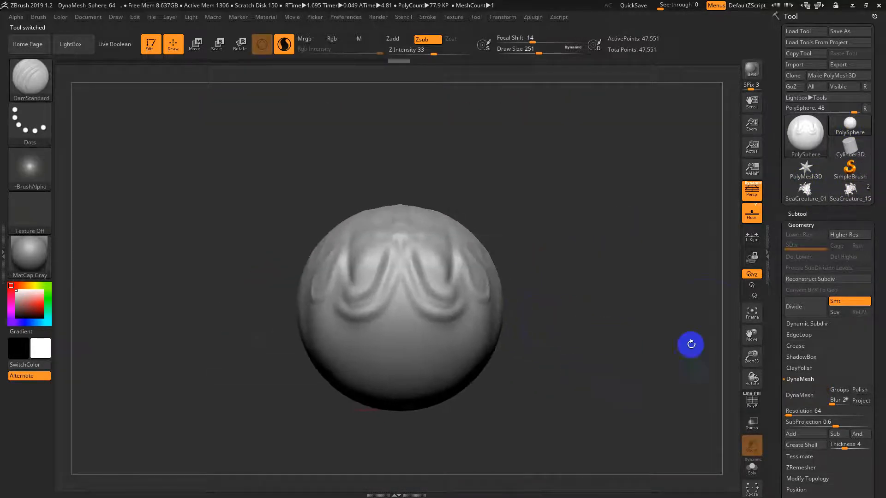
- Turn off Sculptris Pro mode and duplicate the sculpted PolySphere subtool
left_click(284, 44)
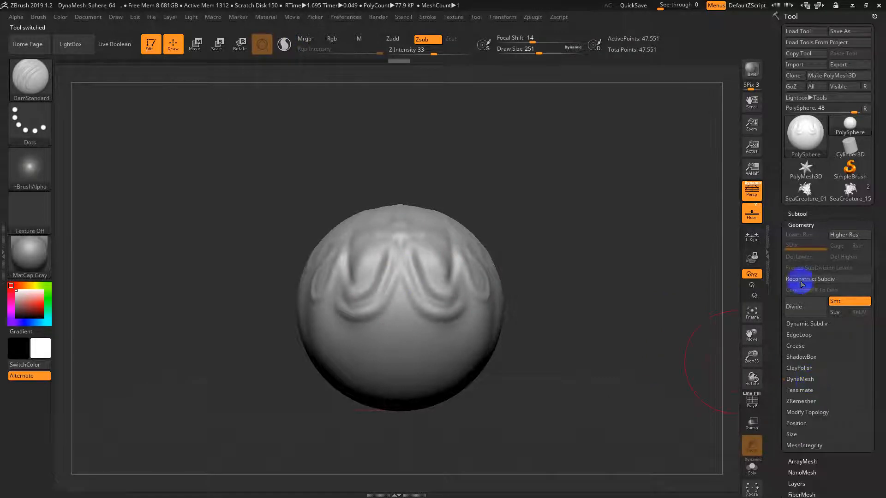
left_click(795, 212)
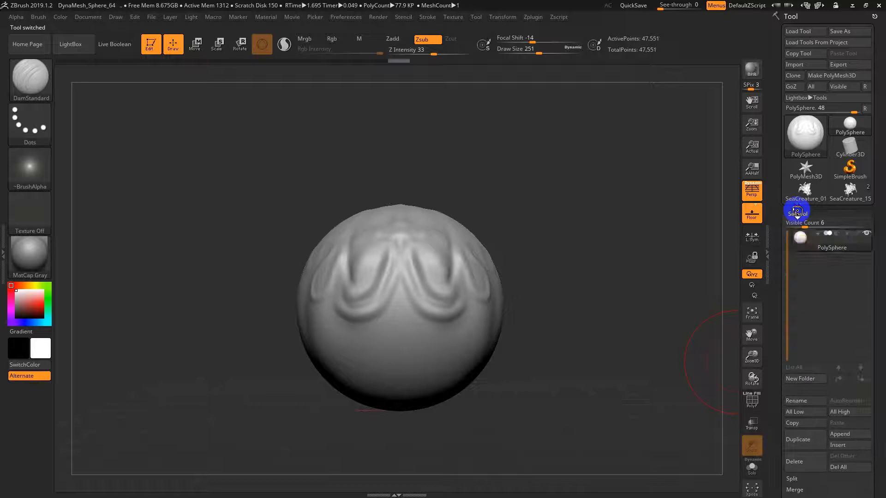
left_click(807, 253)
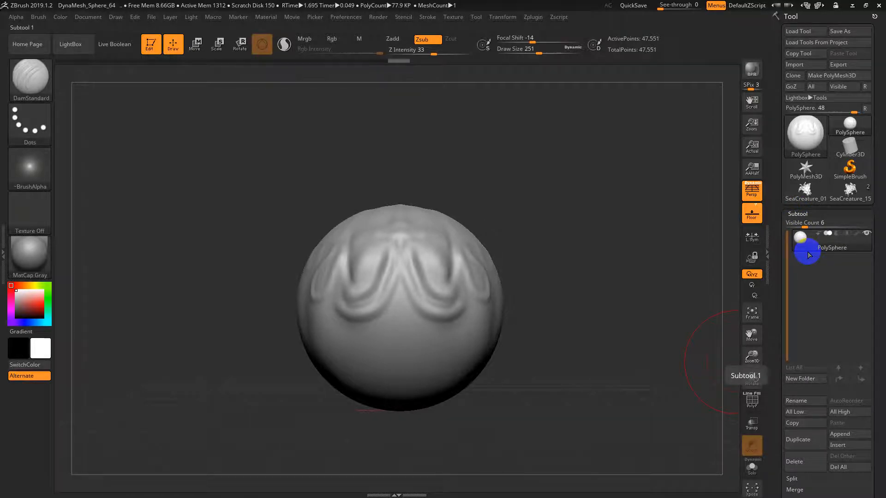
left_click(807, 440)
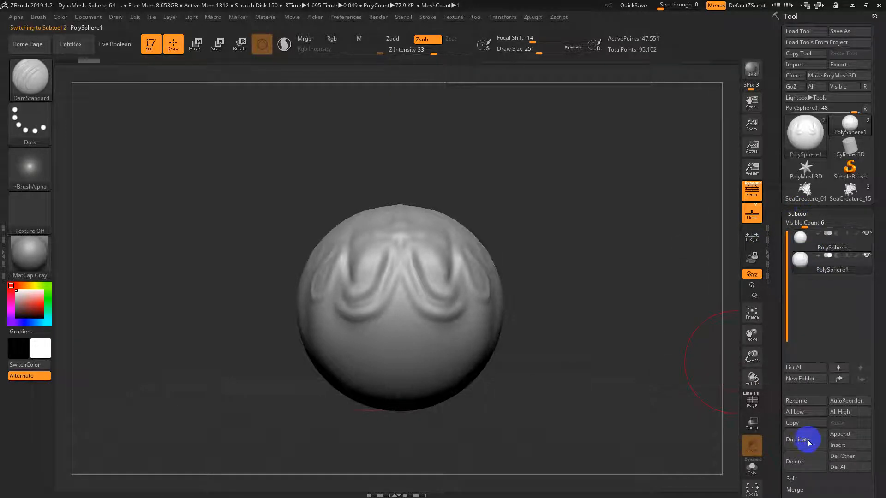
left_click(809, 212)
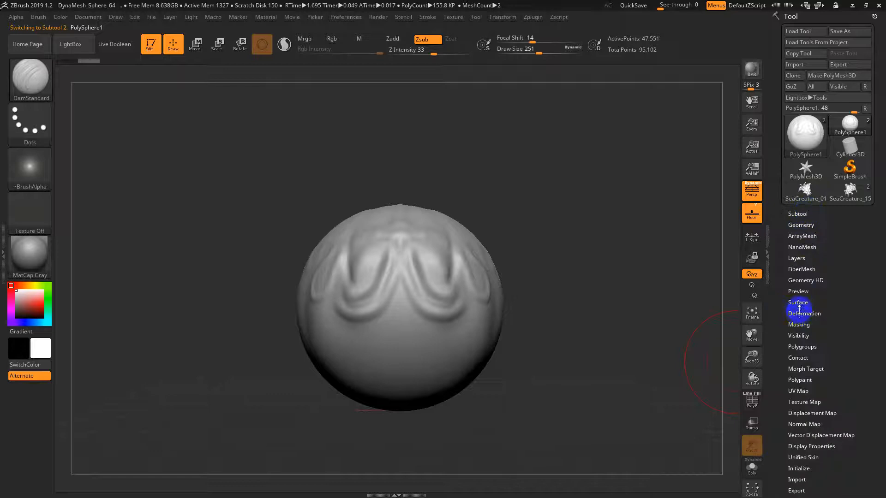
mouse_move(606, 301)
left_mouse_down()
mouse_move(600, 341)
mouse_move(592, 341)
left_mouse_up()
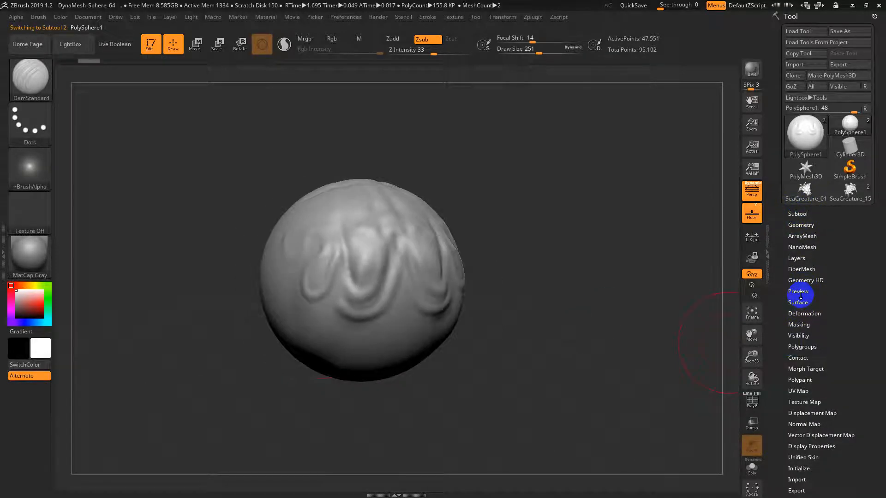
- ZRemesh the duplicated sphere with a target polygons count of 1
left_click(801, 225)
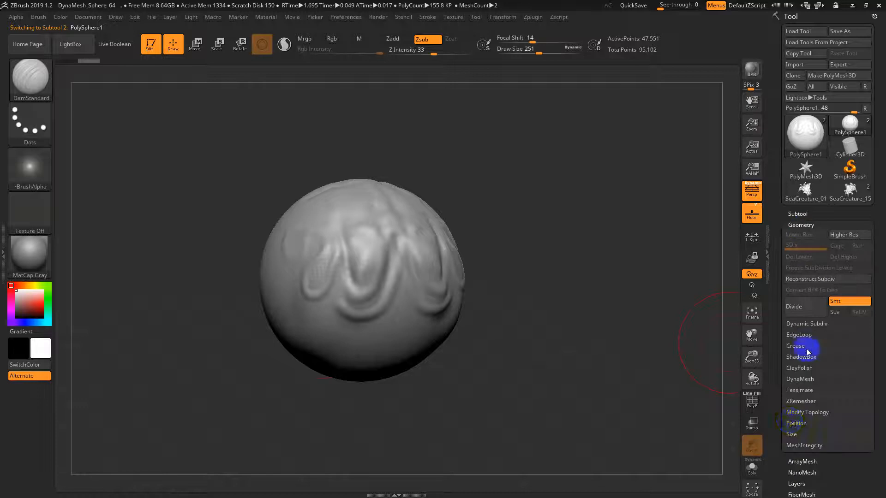
left_click(798, 401)
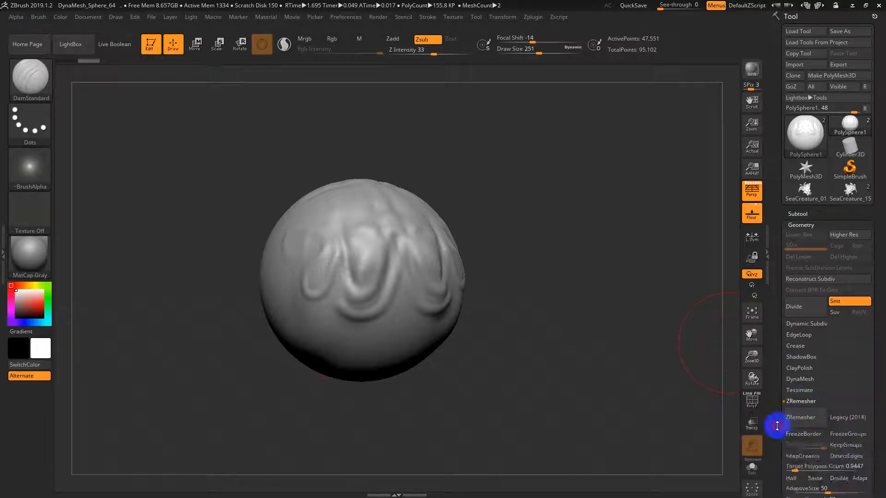
left_click_drag(775, 421, 774, 366)
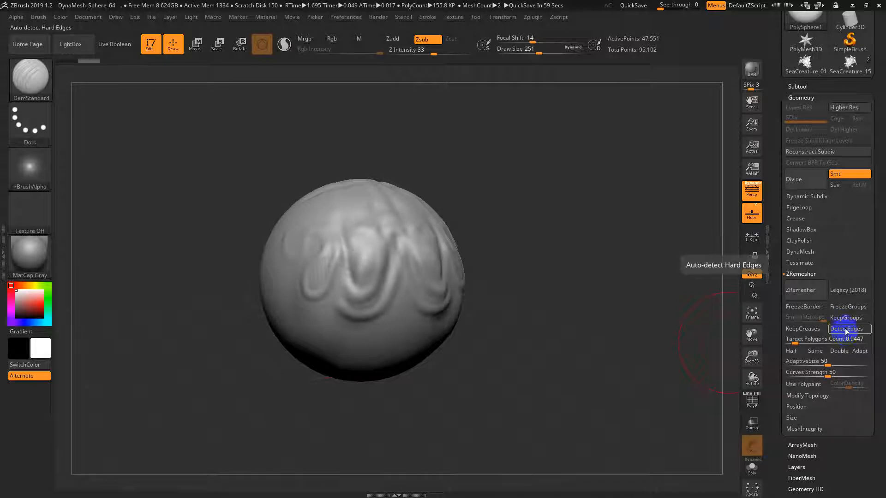
left_click(802, 339)
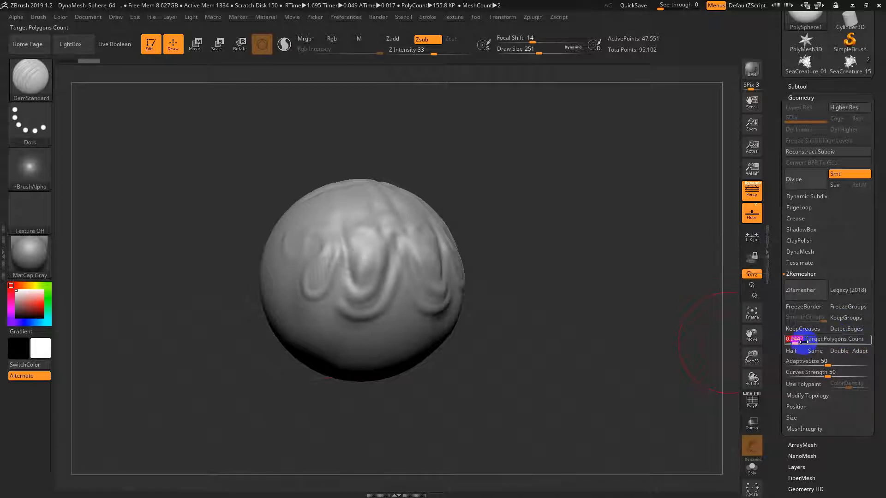
type("1")
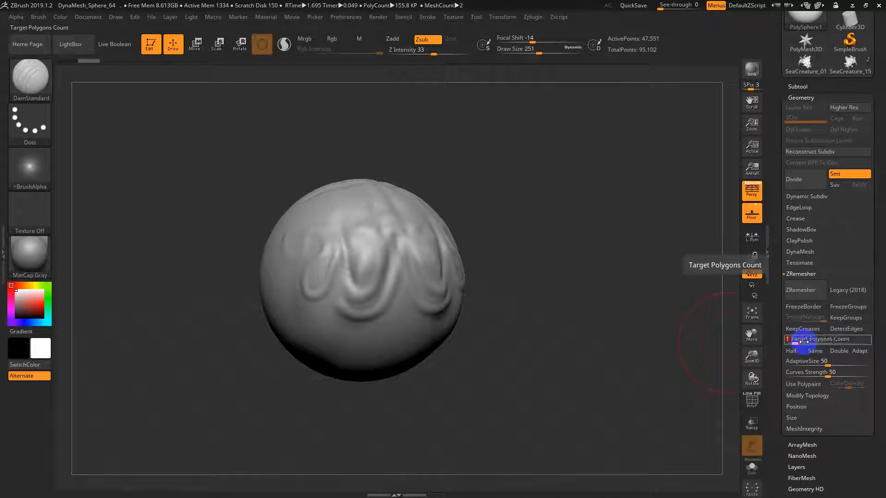
left_click(803, 290)
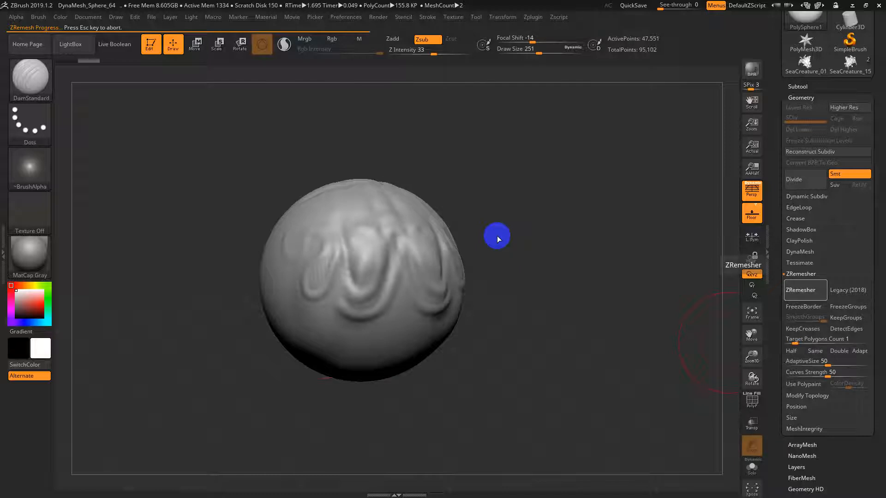
- Isolate the remeshed sphere with Solo and examine its polygon flow from the front, toggling the polyframe
left_click(752, 468)
left_click_drag(578, 344, 576, 331)
key("shift+f")
left_click_drag(524, 307, 536, 368, "alt")
left_click_drag(573, 300, 576, 279, "alt")
mouse_move(576, 279)
left_mouse_down()
mouse_move(570, 318)
mouse_move(551, 327)
left_mouse_up()
key("shift+f")
key("shift+f")
key("shift+f")
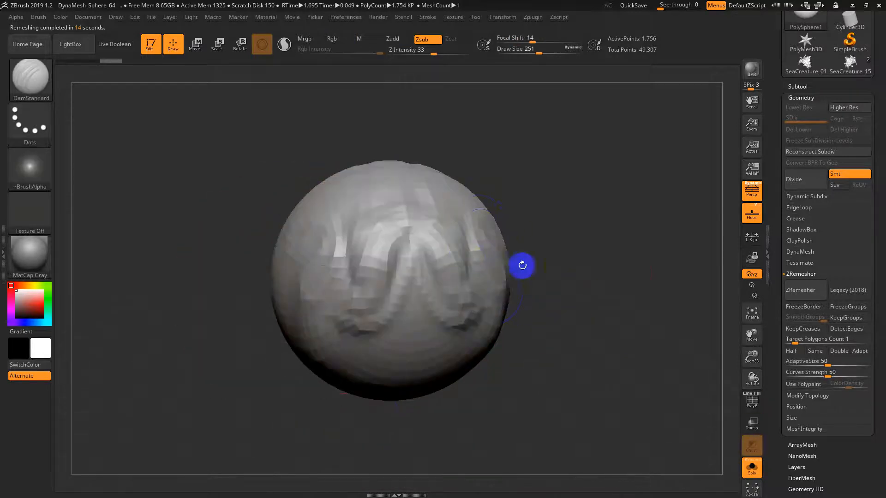
- Compare the original PolySphere subtool with the low-resolution PolySphere1 by switching between them
left_click(800, 88)
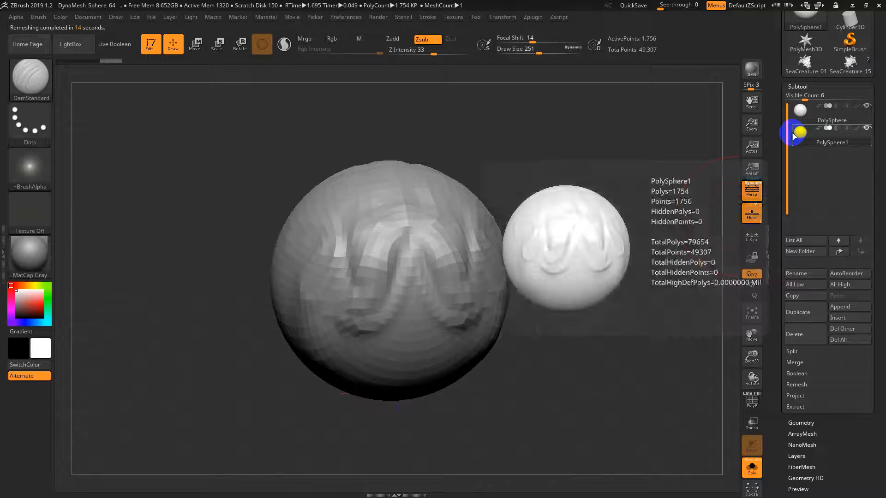
left_click(800, 115)
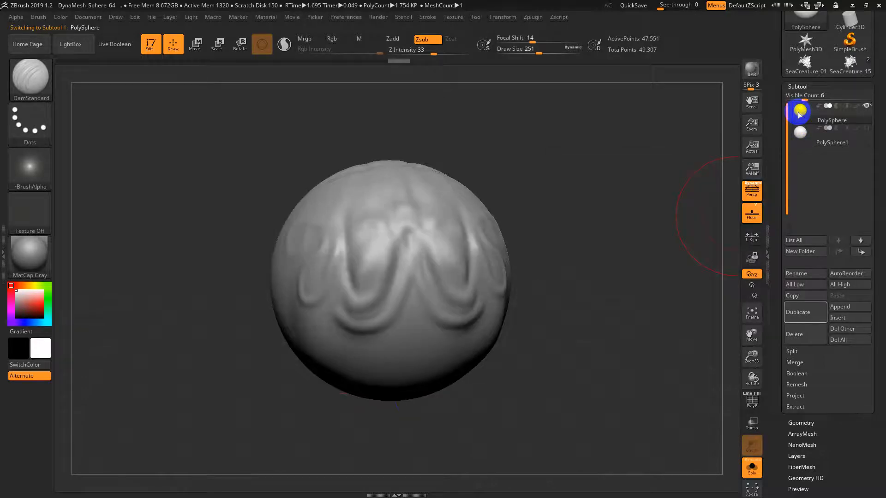
left_click(801, 135)
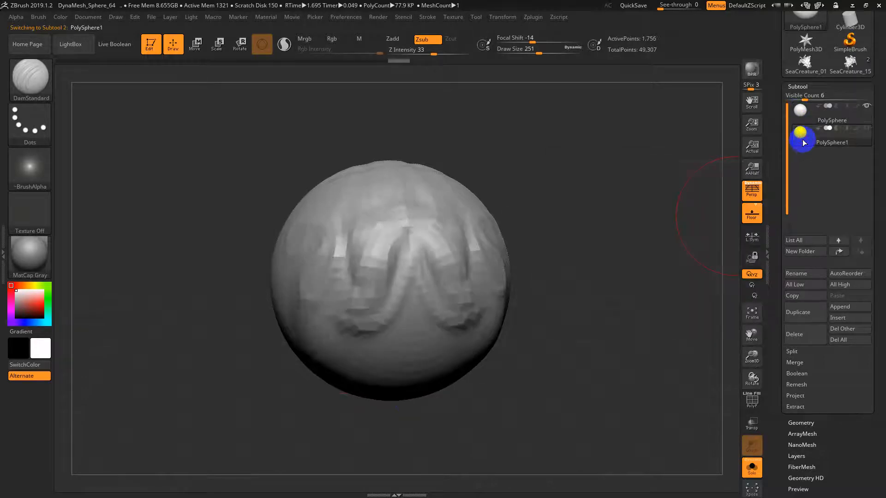
- Divide the remeshed PolySphere1 three times to reach subdivision level 4
left_click(791, 87)
left_click(794, 98)
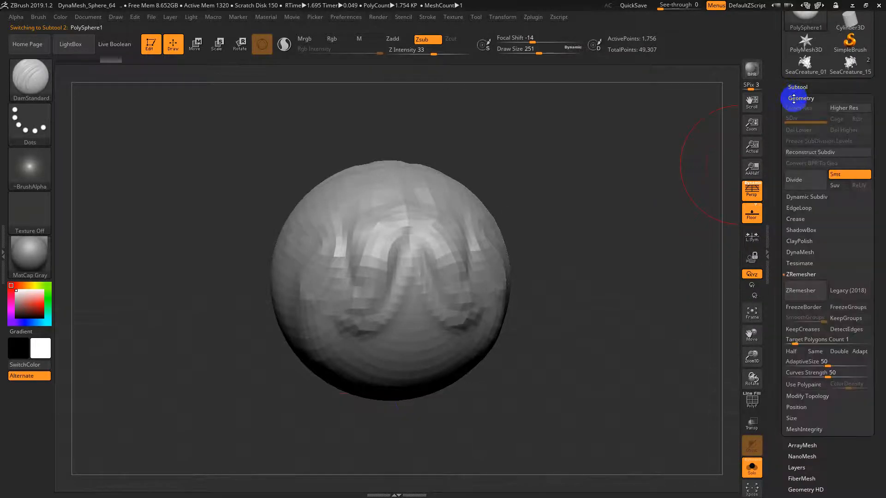
left_click(805, 179)
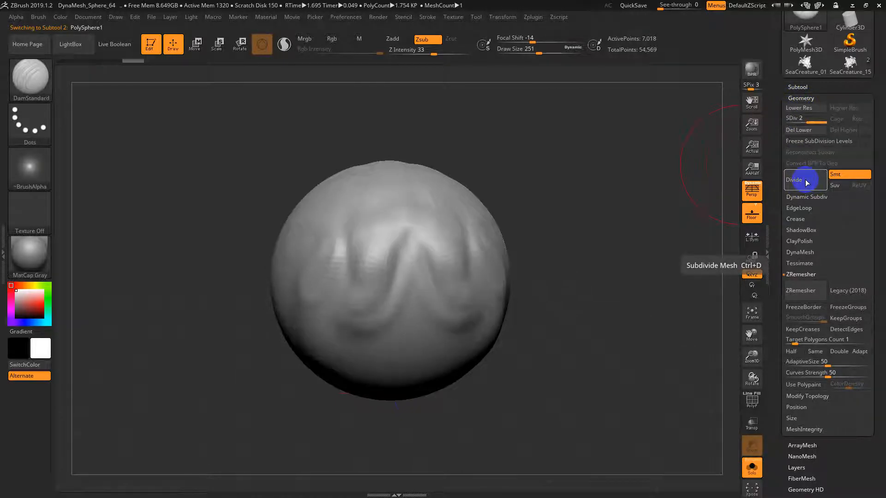
left_click(805, 179)
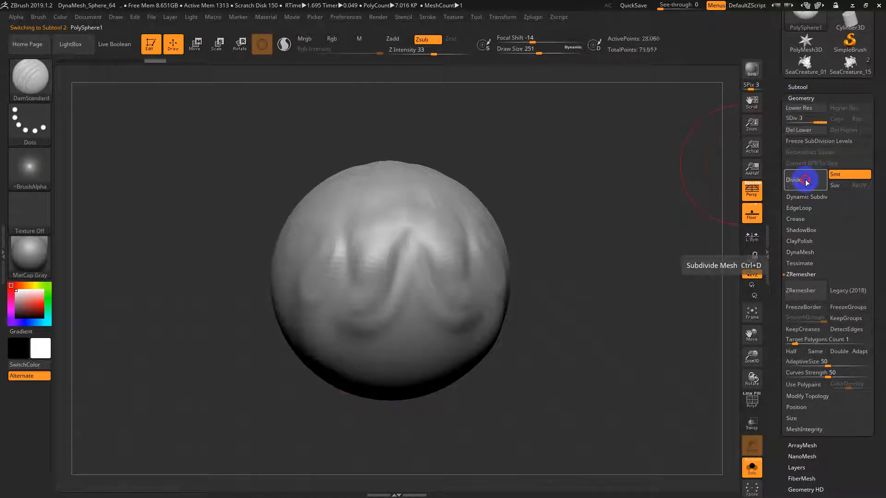
left_click(805, 179)
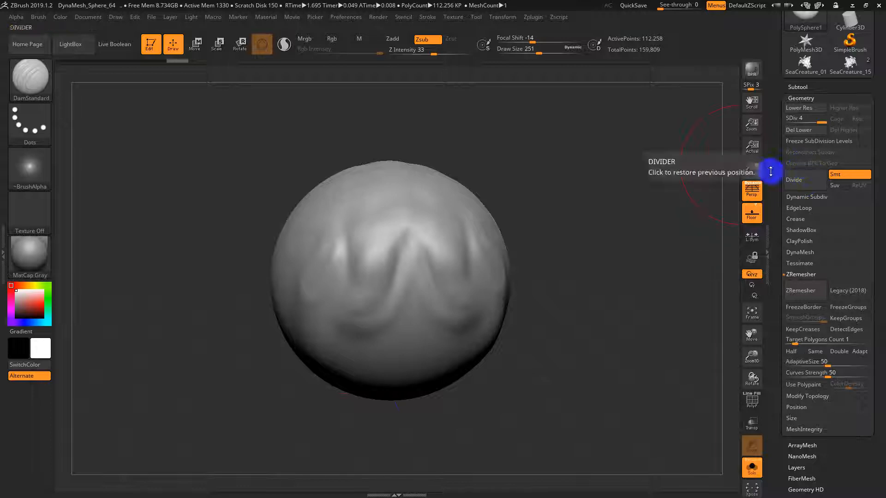
- Check the surface detail and polygon count of the subdivided PolySphere1 against the original PolySphere
left_click(798, 87)
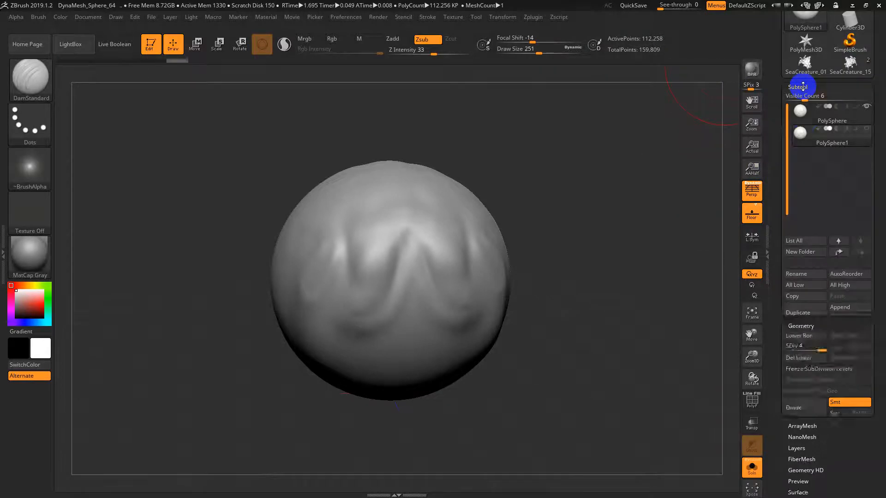
left_click(807, 122)
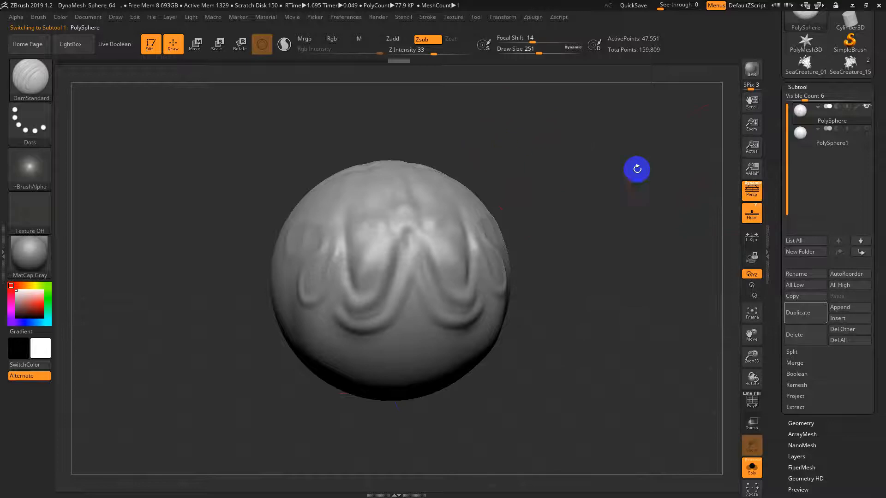
mouse_move(801, 121)
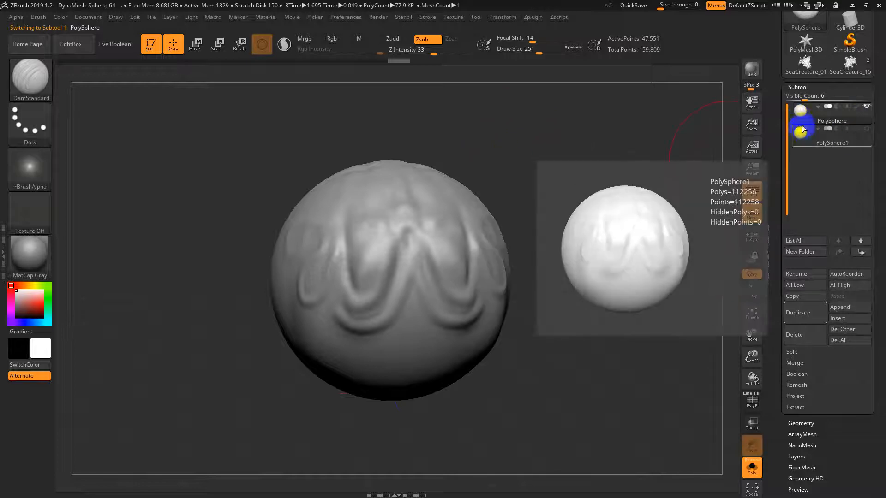
left_click(802, 134)
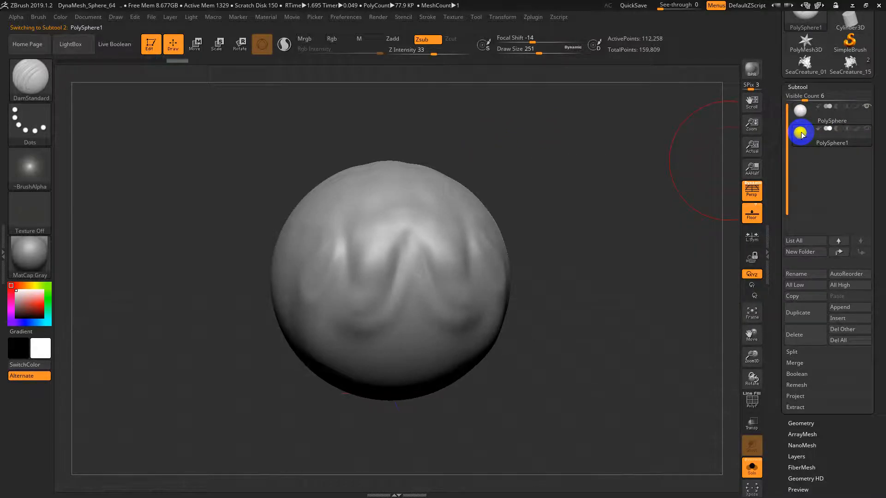
- Drop PolySphere1 to subdivision level 1 and display its polyframe
left_click(803, 87)
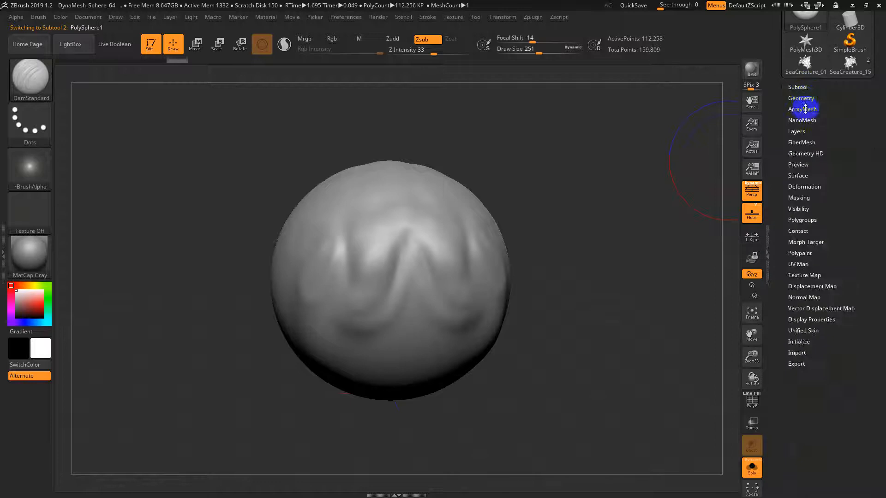
left_click(803, 98)
left_click(787, 119)
key("shift+f")
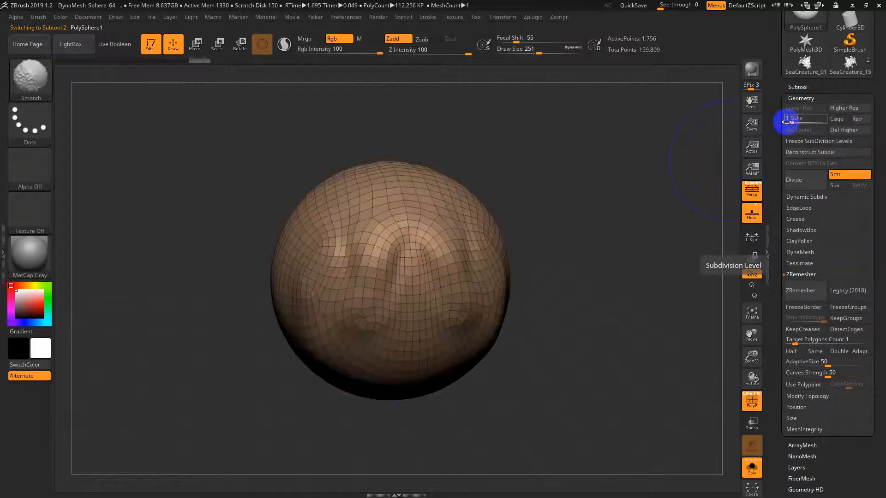
- Return PolySphere1 to subdivision level 4 with its polyframe hidden and open the subtool list
left_click_drag(791, 119, 817, 122)
key("shift+f")
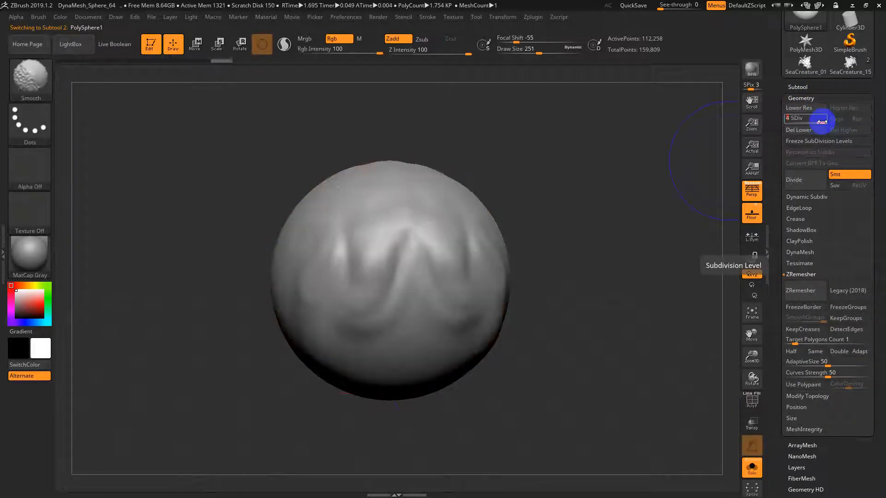
left_click(804, 87)
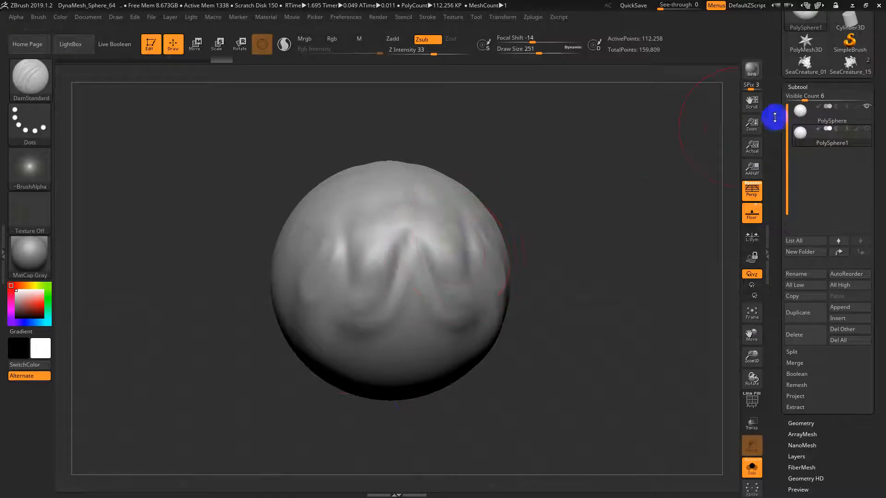
left_click(803, 133)
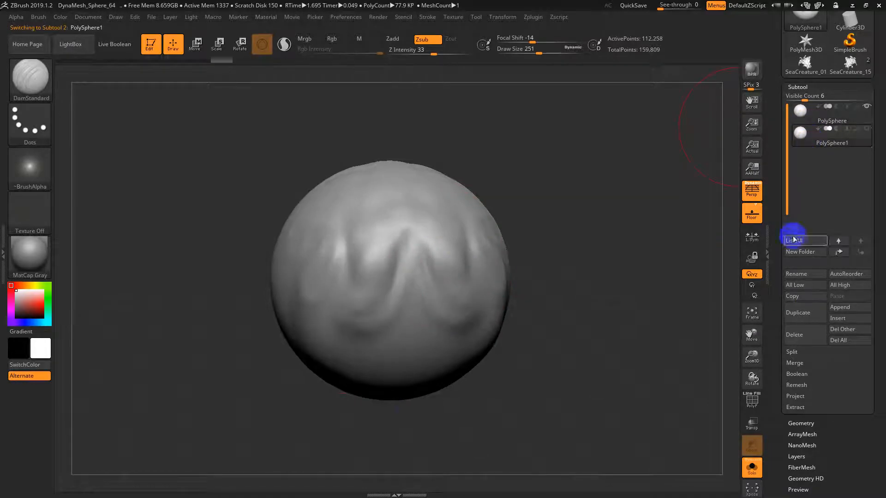
left_click_drag(777, 314, 781, 342)
- Compare the smooth PolySphere1 with the original PolySphere by switching between the two subtools
mouse_move(807, 255)
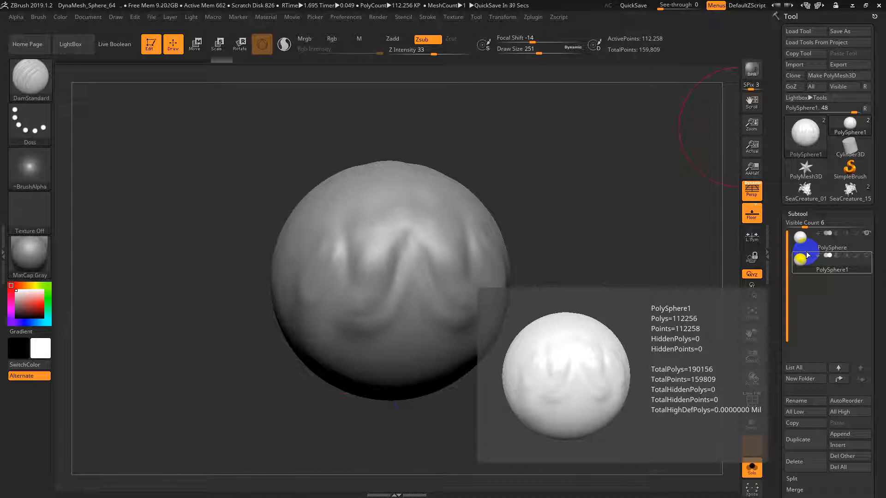
left_click(803, 259)
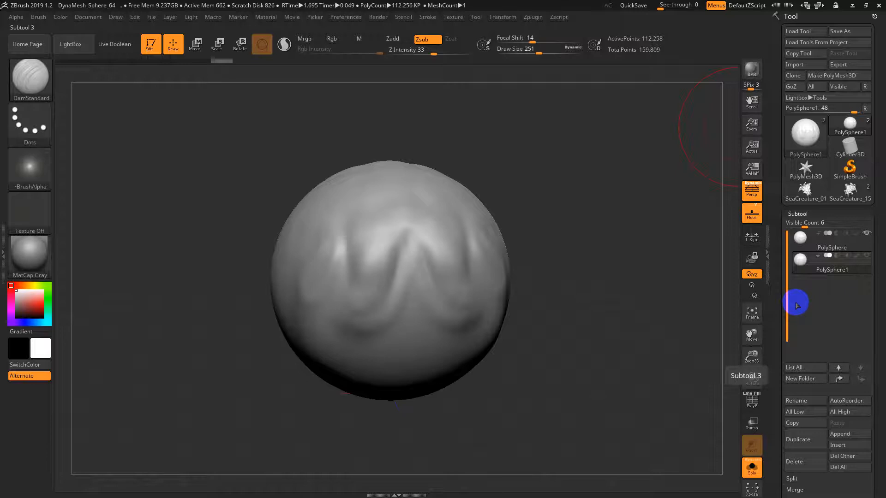
left_click(808, 252)
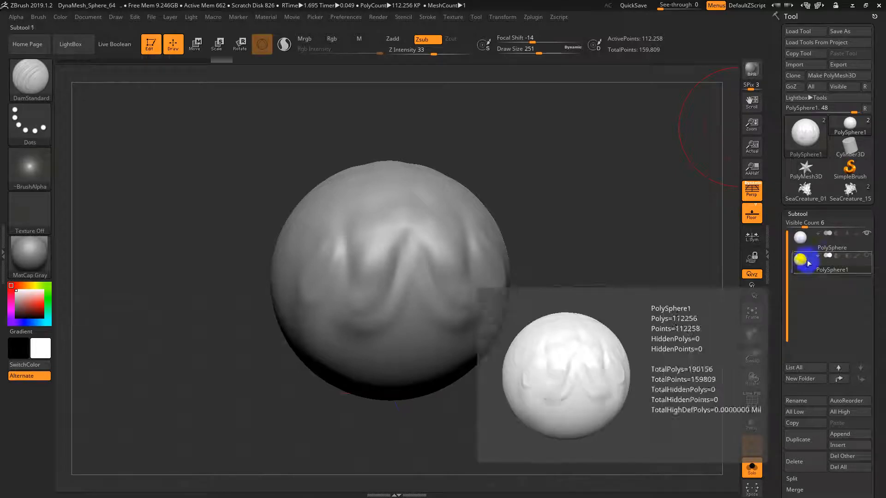
left_click(801, 238)
left_click(802, 259)
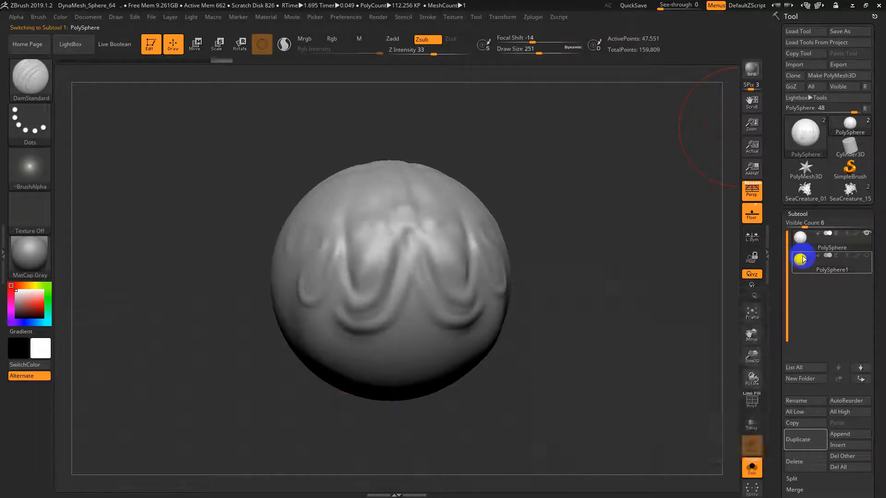
key("shift+f")
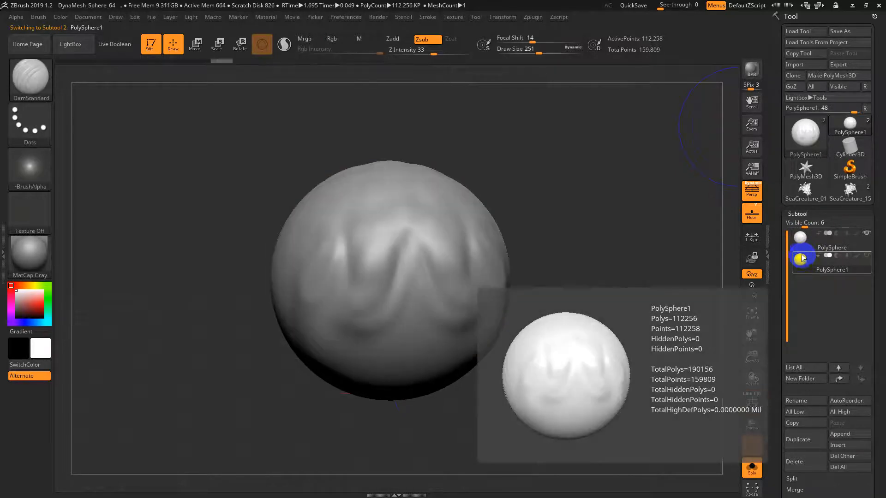
left_click(802, 243)
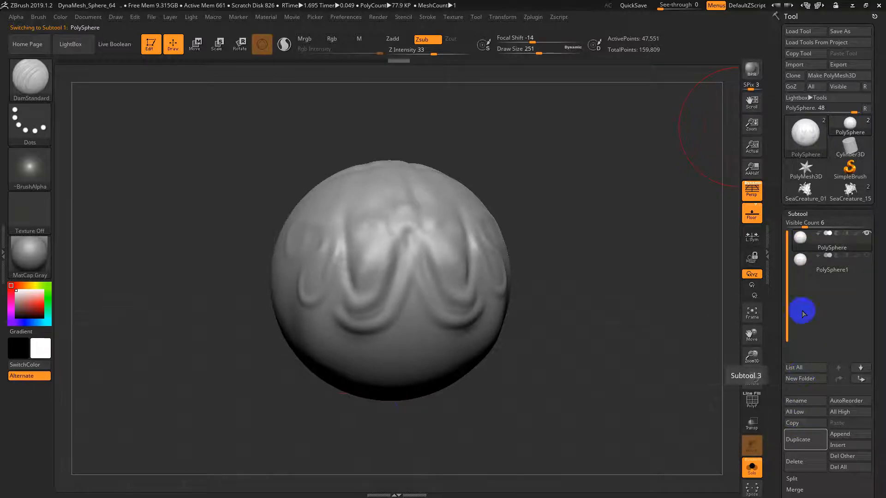
left_click(809, 268)
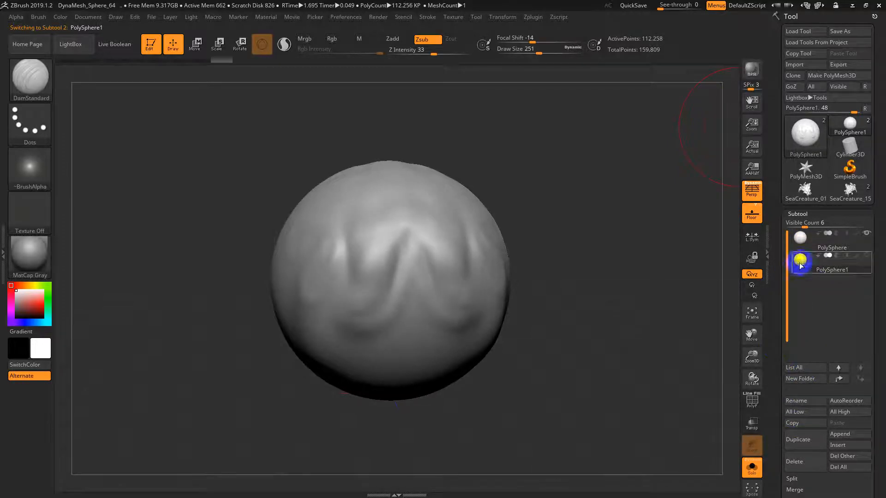
- Project the original PolySphere's sculpted detail onto PolySphere1 at subdivision level 4 with ProjectAll at Dist 0.02
key("shift+f")
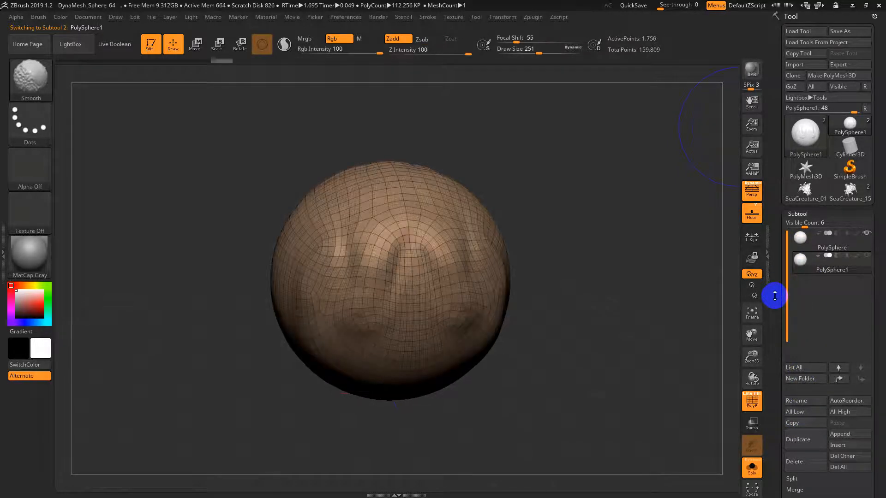
scroll(777, 296, "down", 5)
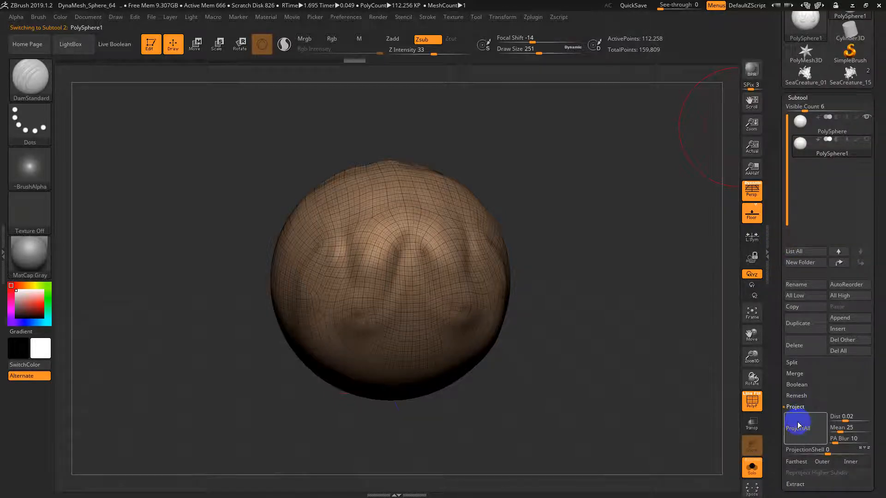
left_click(799, 425)
key("shift+f")
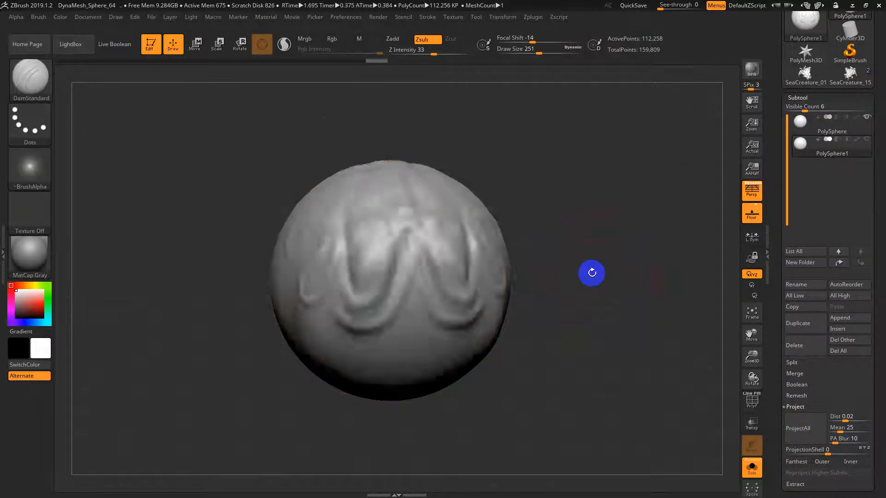
- Compare the projected detail on PolySphere1 with the original PolySphere up close, shaded and in polyframe
left_click_drag(599, 262, 613, 319, "alt")
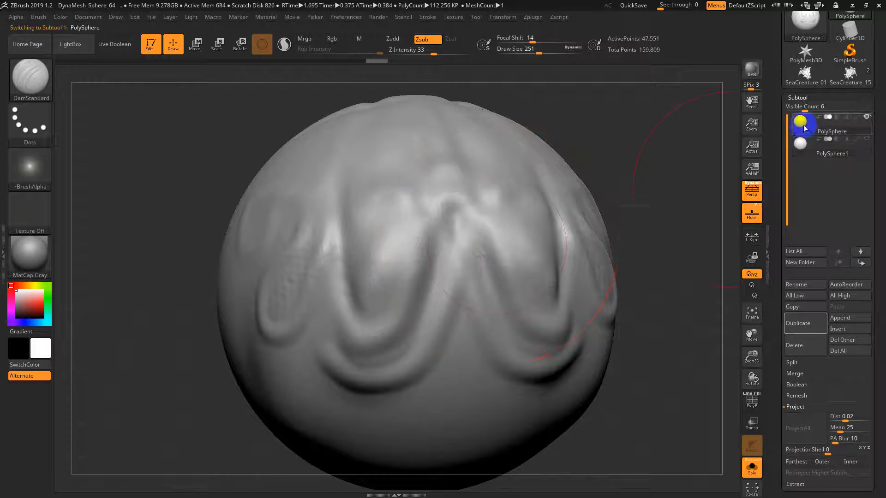
left_click(800, 143)
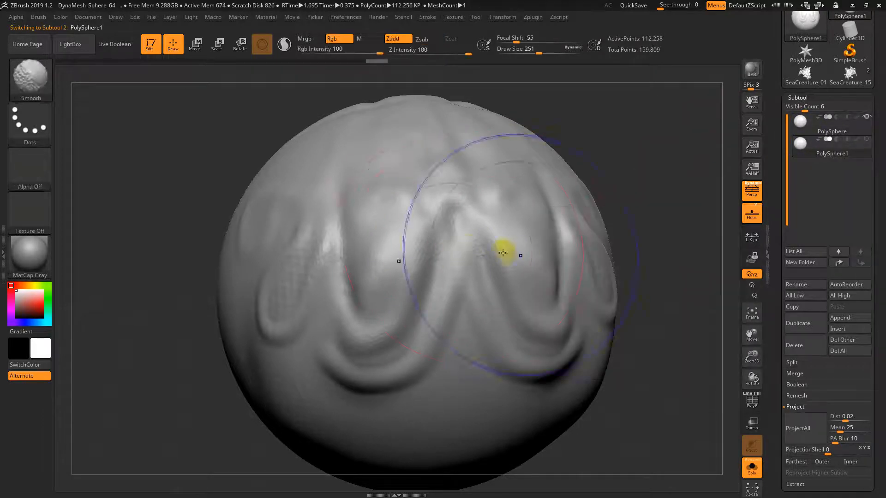
key("shift+f")
left_click(804, 125)
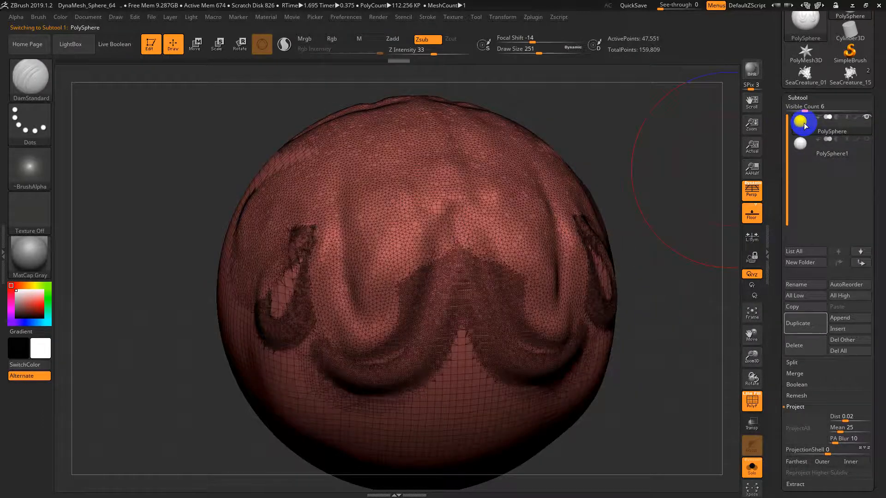
- Drop the projected PolySphere1 to subdivision level 1 and hide the polyframe
left_click(803, 144)
key("shift+d")
key("shift+d")
key("shift+d")
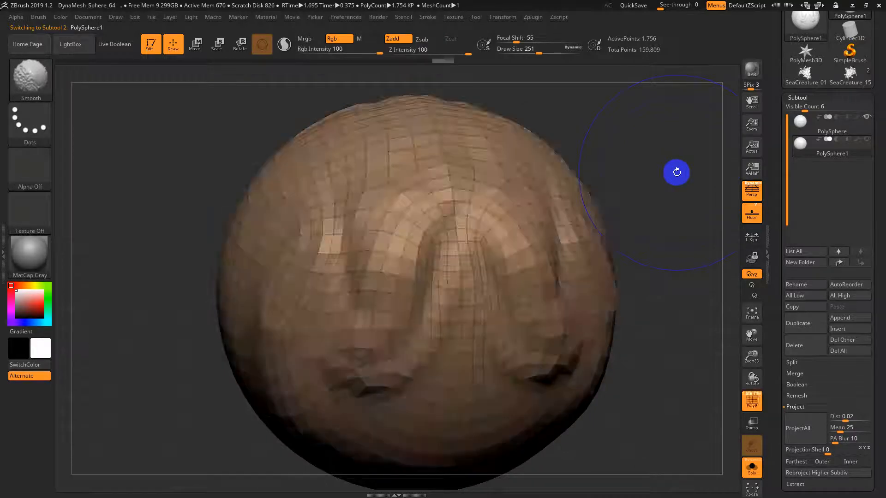
key("shift+f")
left_click_drag(674, 207, 658, 196, "shift")
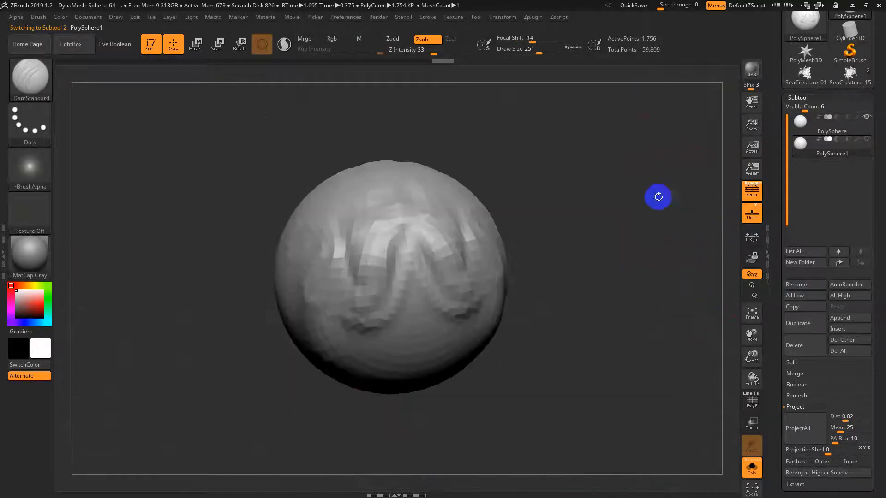
- Activate the original PolySphere subtool and reduce the brush Draw Size to 163
left_click(803, 124)
key("s")
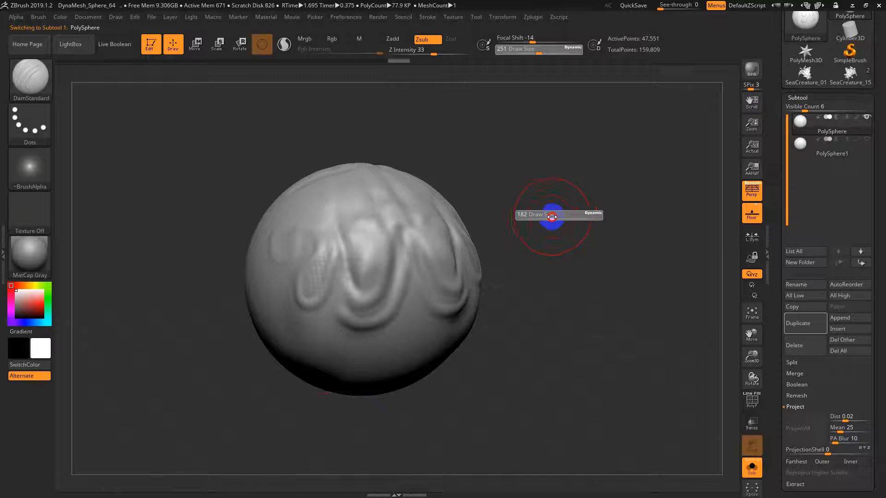
mouse_move(552, 217)
left_mouse_down()
mouse_move(530, 208)
mouse_move(564, 205)
left_mouse_up()
- Switch to the Standard brush
key("b")
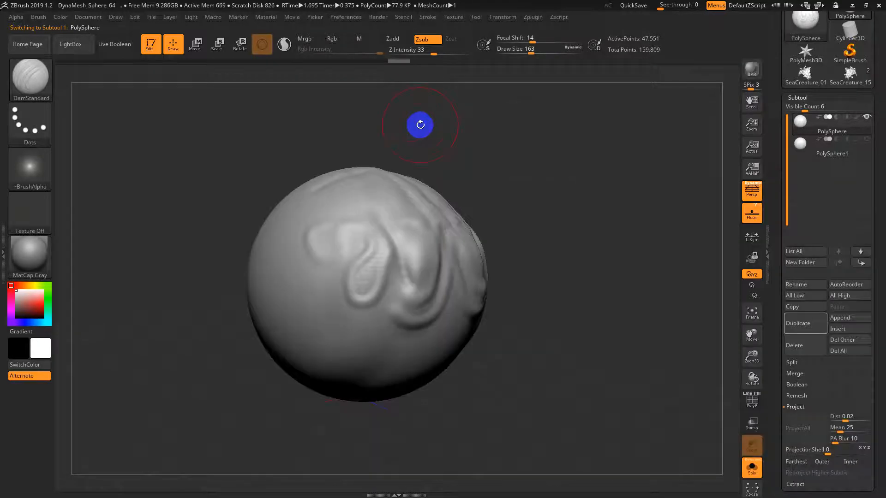
key("b")
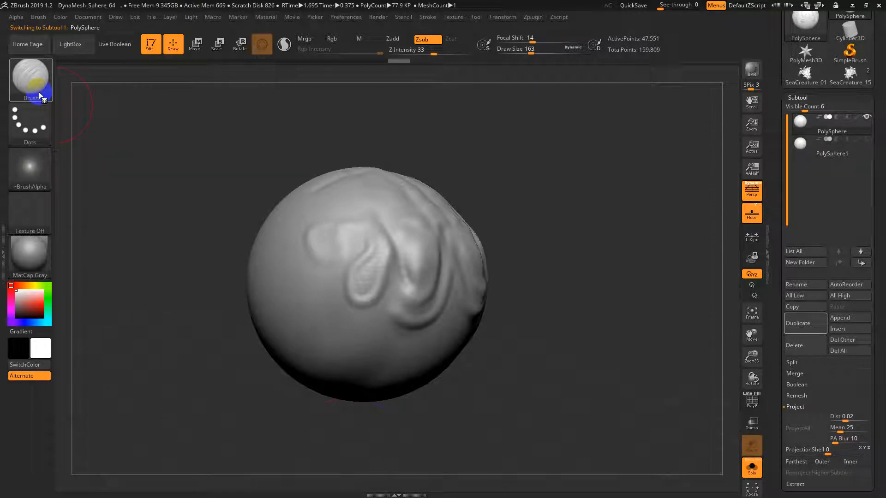
key("b")
key("s")
key("t")
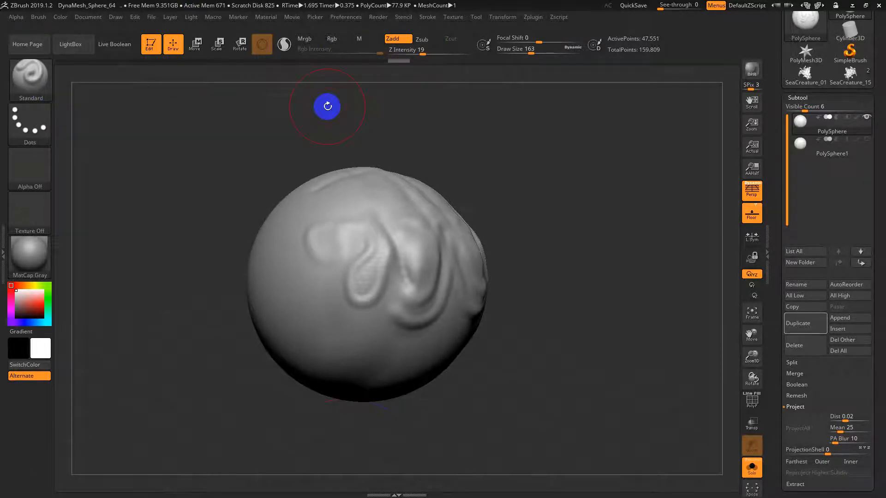
- Switch to the Paint brush and fill the original PolySphere with pale green (R 211, G 238, B 191)
key("b")
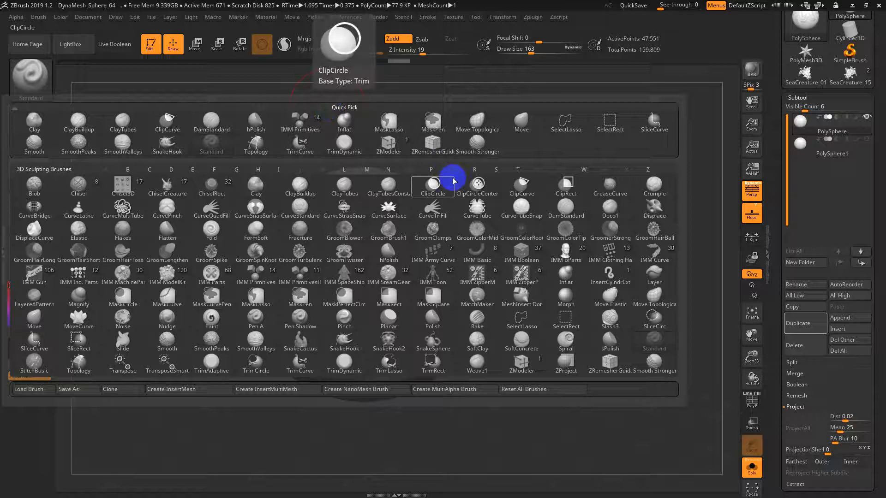
key("p")
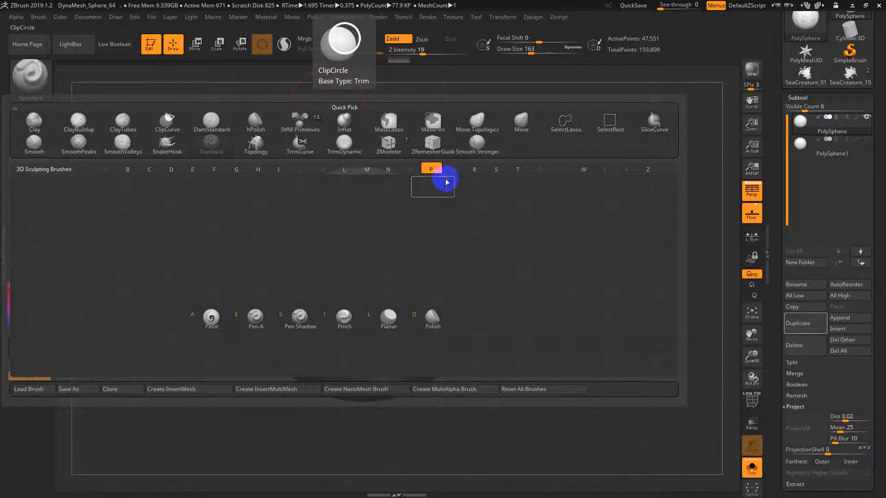
left_click(208, 325)
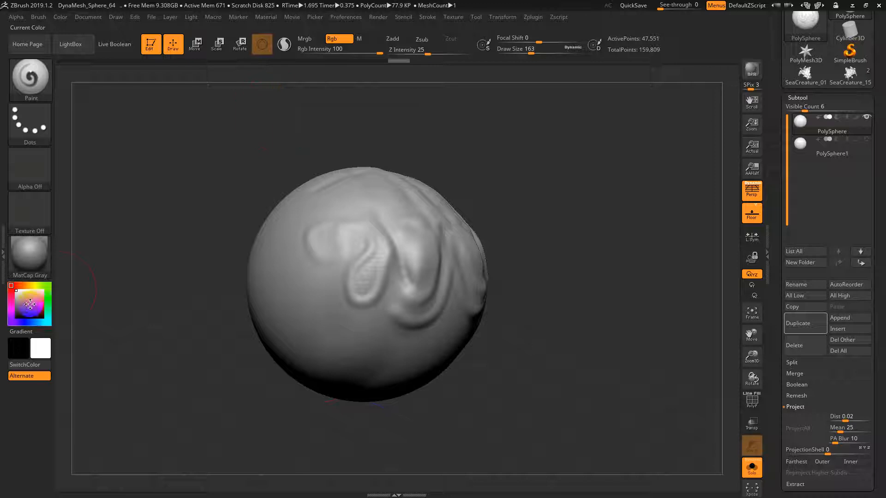
mouse_move(30, 304)
left_mouse_down()
mouse_move(42, 304)
mouse_move(32, 294)
left_mouse_up()
key("s")
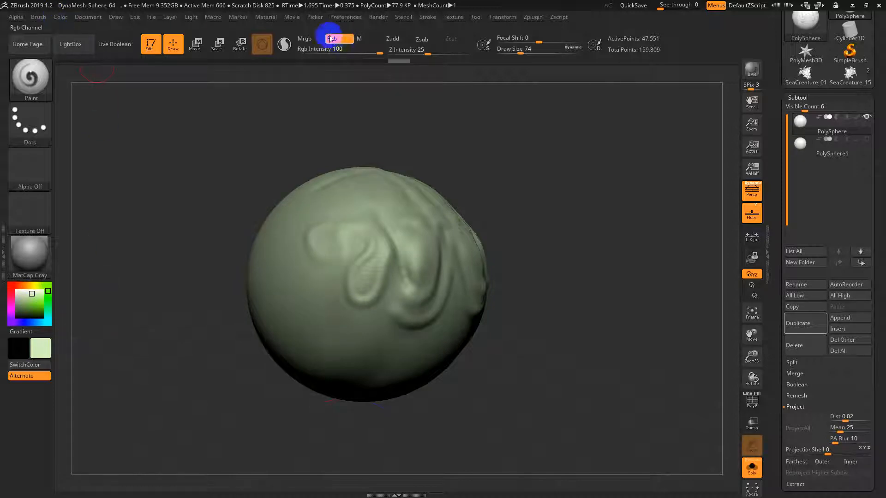
left_click(64, 17)
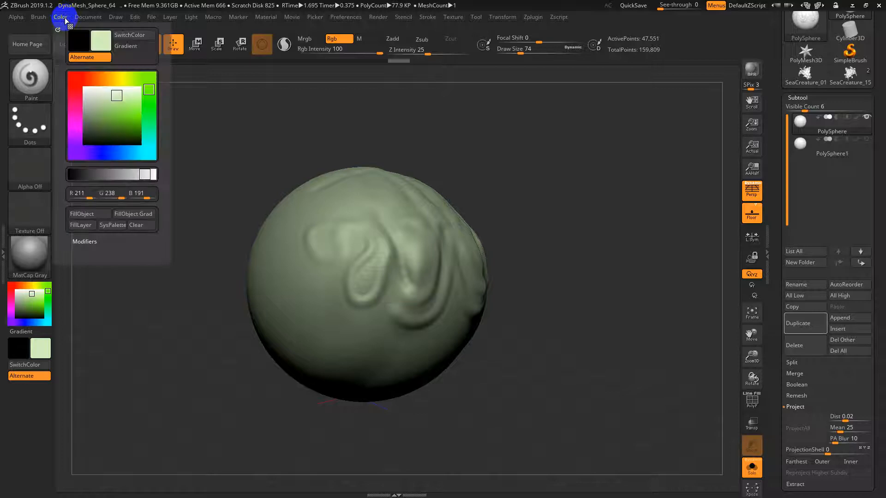
left_click(93, 215)
- Paint mirrored orange patches inside the front loops of PolySphere with Draw Size 49 and check them in polyframe
left_click(21, 286)
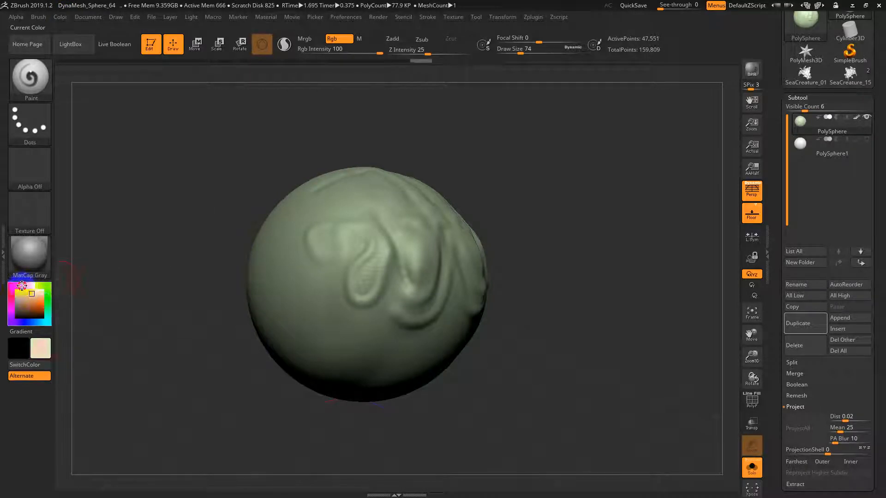
left_click(43, 305)
left_click_drag(572, 258, 500, 257)
key("s")
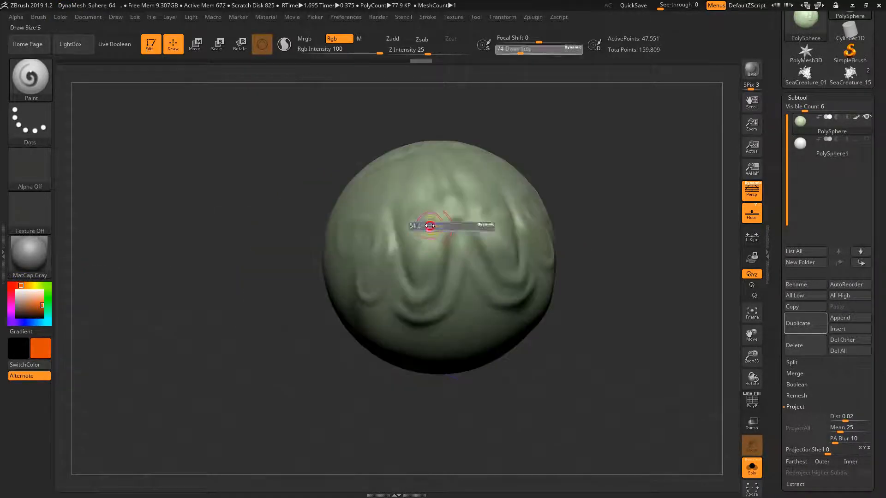
left_click_drag(432, 225, 429, 226)
mouse_move(435, 232)
left_mouse_down()
mouse_move(430, 221)
mouse_move(421, 283)
mouse_move(405, 249)
mouse_move(404, 204)
mouse_move(421, 235)
left_mouse_up()
mouse_move(648, 275)
left_mouse_down()
mouse_move(645, 259)
mouse_move(632, 298)
mouse_move(600, 301)
left_mouse_up()
key("shift+f")
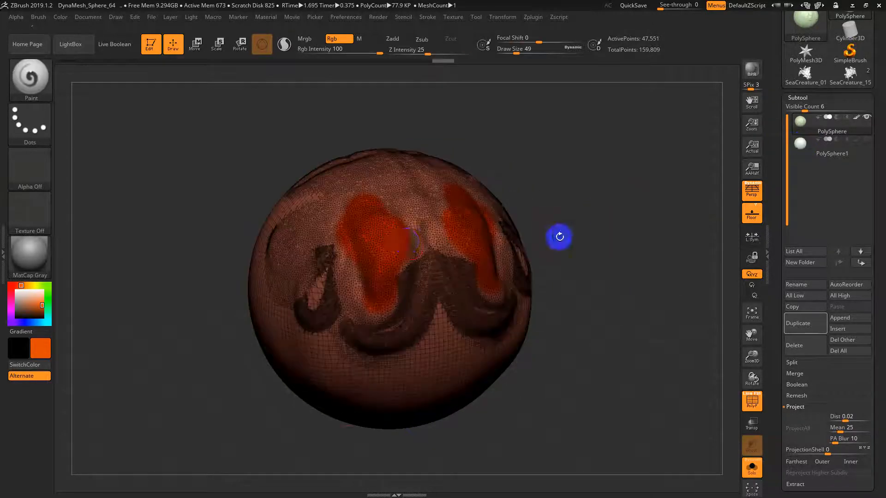
key("shift+f")
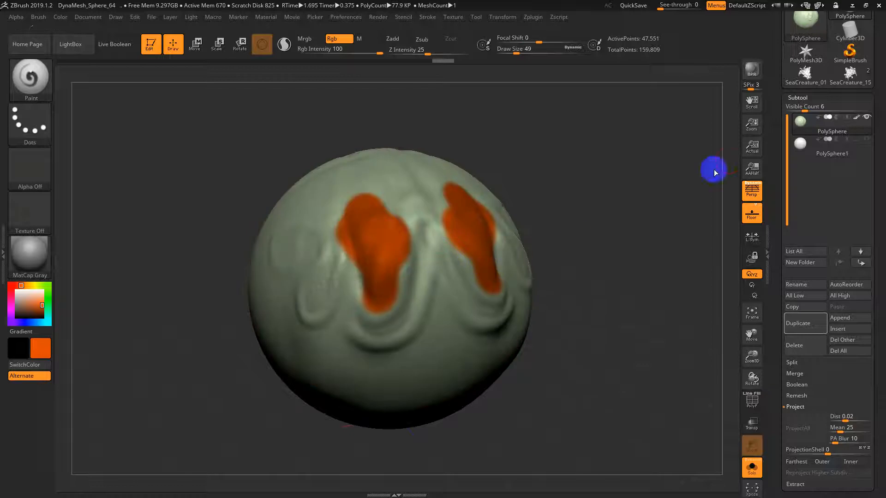
- Project the original PolySphere onto PolySphere1 with ProjectAll, including its polypaint, and inspect the transferred colours up close
left_click(815, 151)
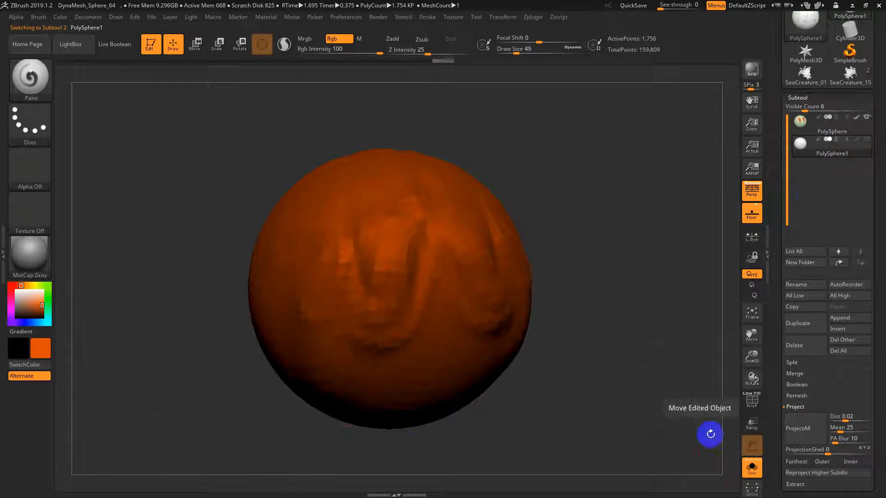
scroll(784, 413, "down", 1)
left_click(793, 406)
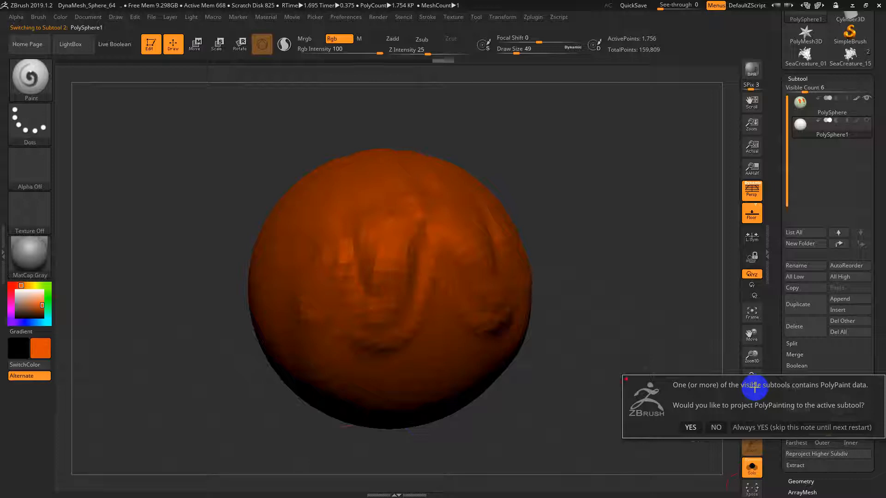
left_click(689, 429)
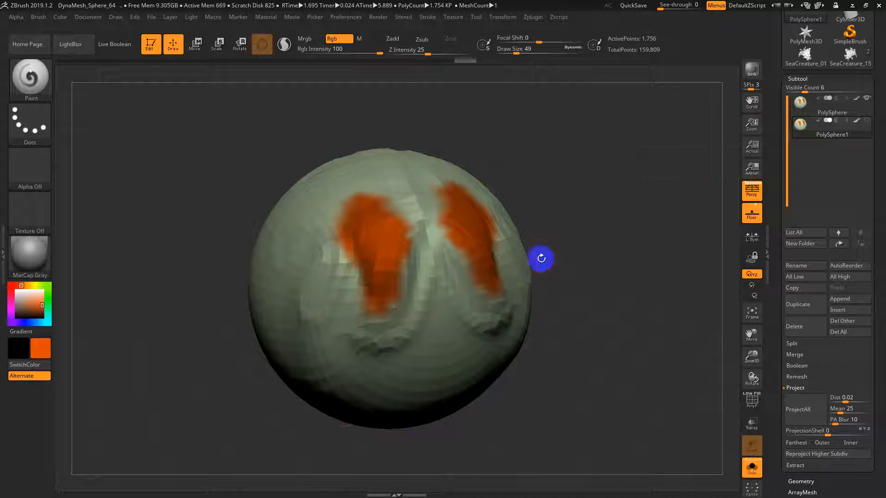
left_click_drag(551, 264, 574, 329, "alt")
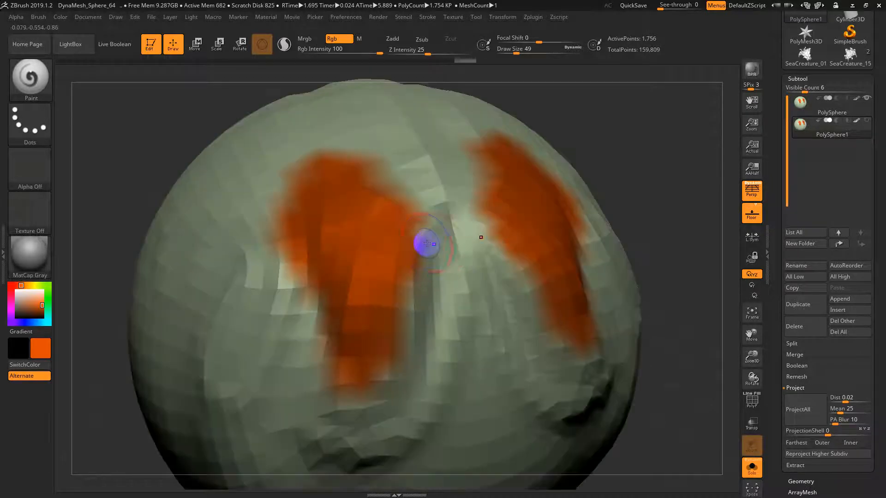
- Check PolySphere1's painted colours in polyframe at the low subdivision level, then raise it to its highest subdivision level
key("shift+f")
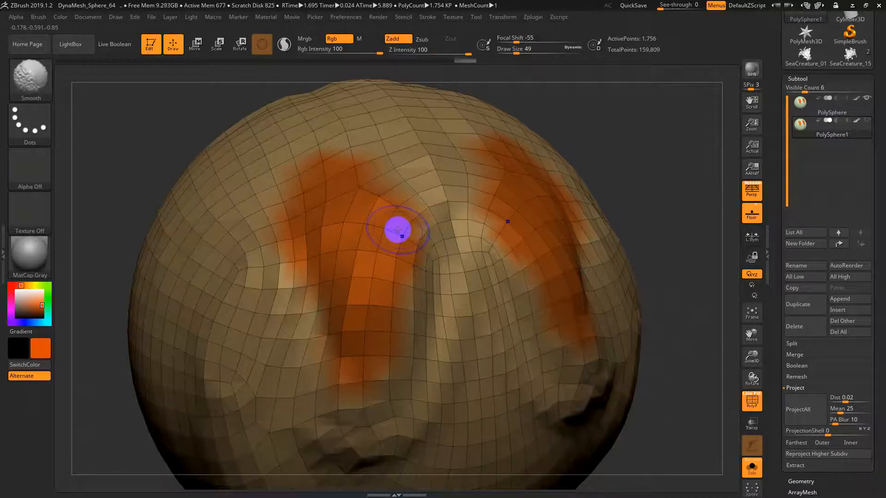
key("shift+f")
key("shift+f")
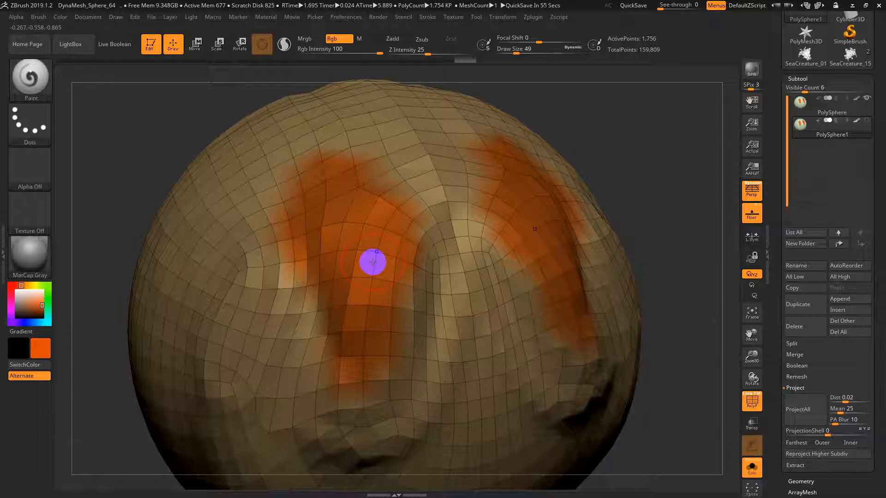
key("d")
key("d")
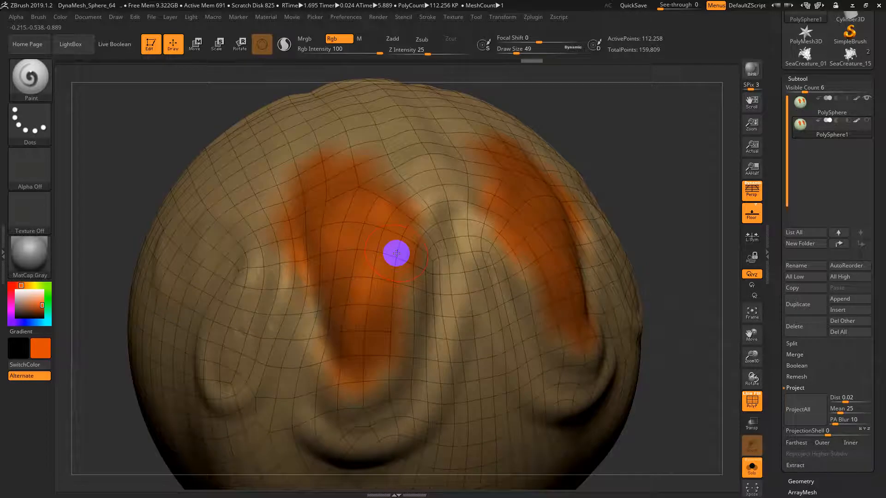
key("shift+f")
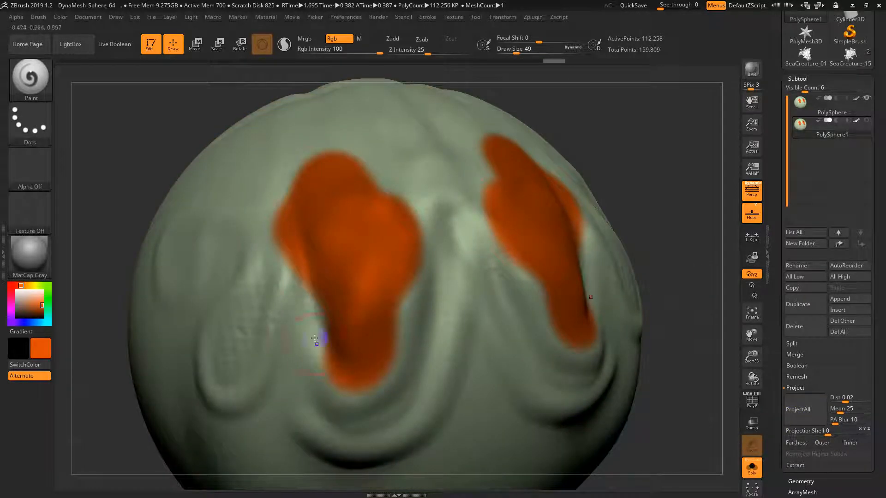
- Select the original PolySphere and set the Paint brush to a DragRect stroke with Texture 23 and Draw Size 140
key("Up")
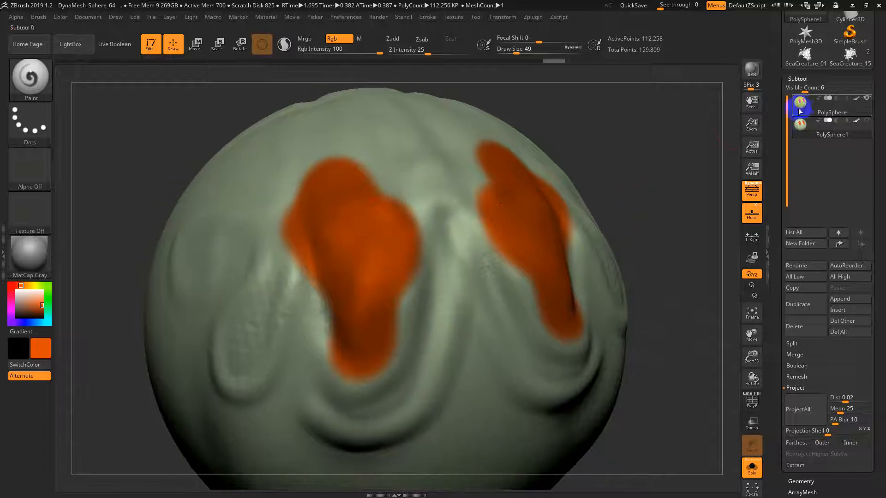
key("f")
left_click_drag(567, 223, 154, 253)
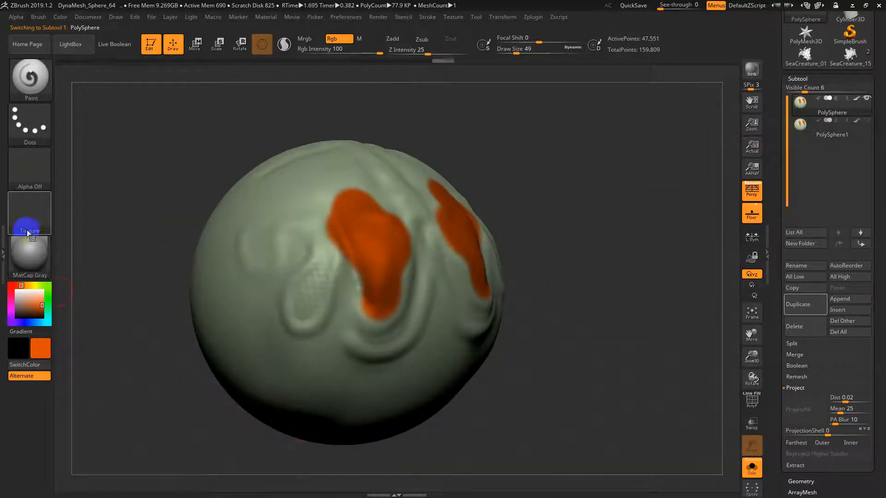
left_click(23, 128)
left_click(130, 131)
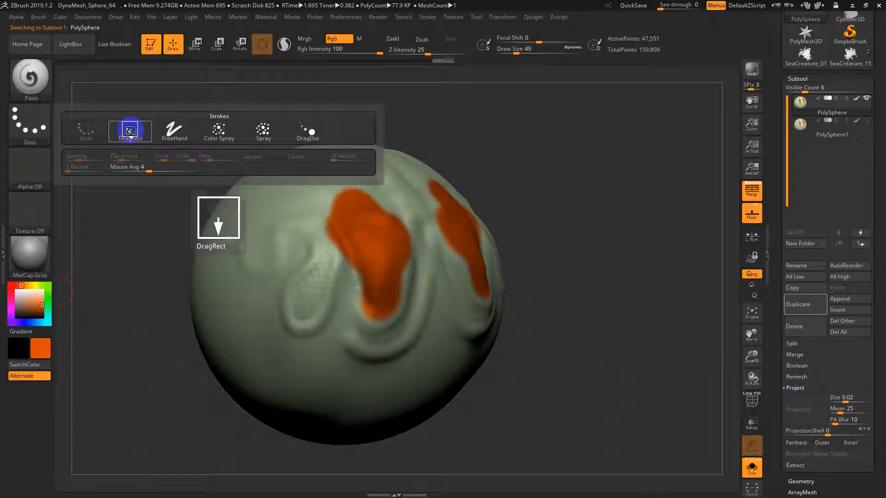
left_click(24, 214)
left_click(175, 218)
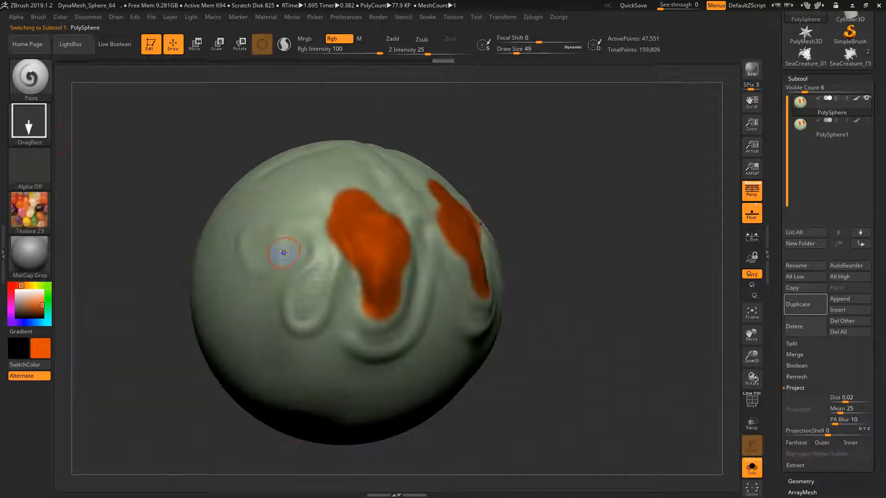
key("s")
- Try stamping the jelly bean texture on PolySphere's side, inspect it up close in polyframe, and undo the stamps
mouse_move(284, 253)
left_mouse_down()
mouse_move(297, 253)
mouse_move(281, 279)
mouse_move(316, 370)
left_mouse_up()
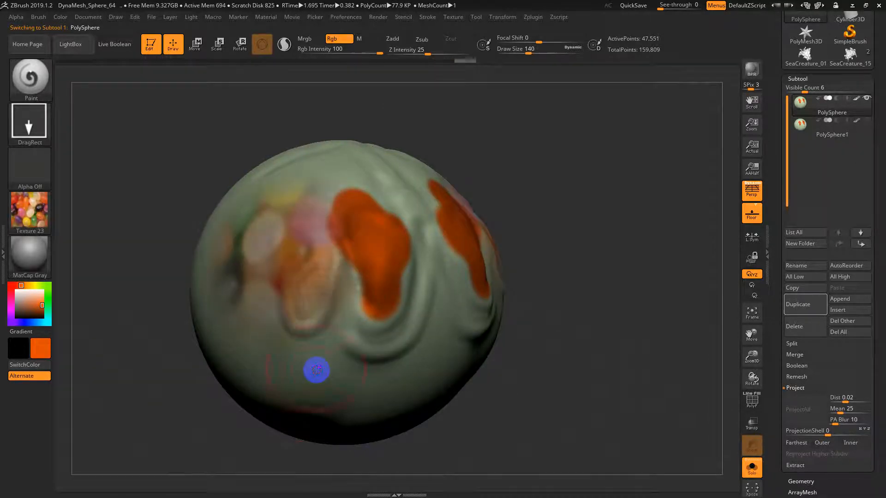
mouse_move(521, 365)
left_mouse_down()
mouse_move(555, 374)
mouse_move(515, 258)
mouse_move(564, 282)
mouse_move(577, 269)
mouse_move(521, 263)
left_mouse_up()
key("ctrl+z")
left_click_drag(349, 129, 389, 220)
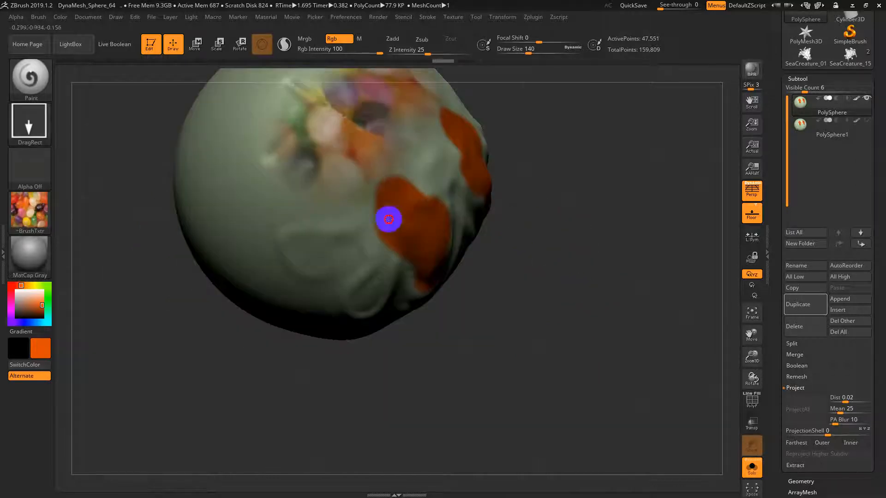
mouse_move(619, 182)
left_mouse_down("alt")
mouse_move(633, 279)
mouse_move(628, 353)
left_mouse_up("alt")
key("ctrl+z")
mouse_move(315, 181)
left_mouse_down()
mouse_move(361, 241)
mouse_move(362, 215)
mouse_move(332, 175)
left_mouse_up()
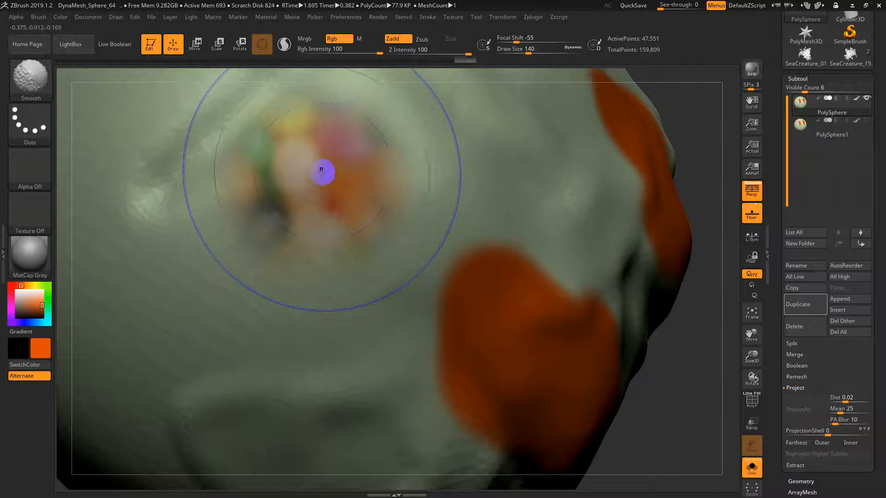
key("shift+f")
key("shift+f")
key("ctrl+z")
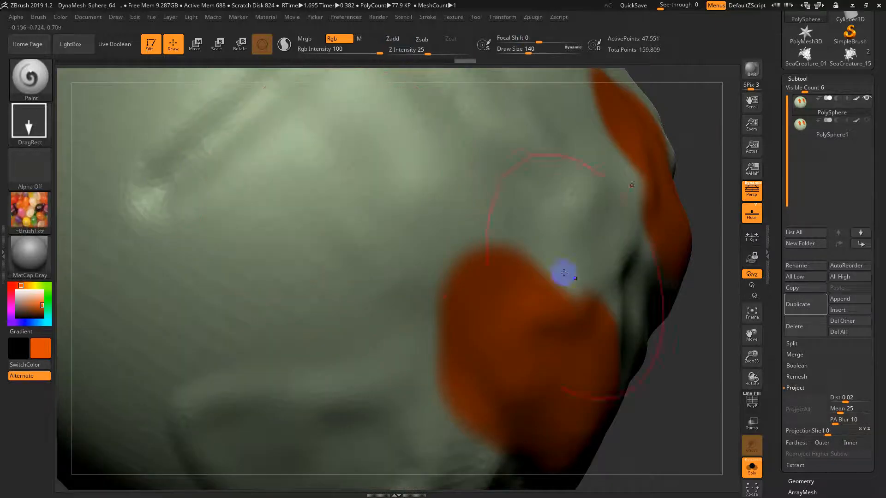
- Select the retopologized PolySphere1 and check its mesh density in polyframe
left_click(821, 134)
key("f")
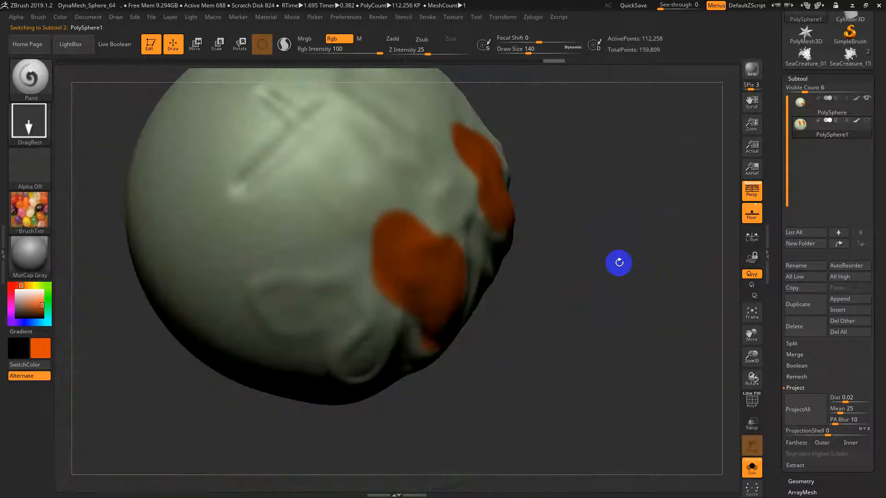
key("shift+f")
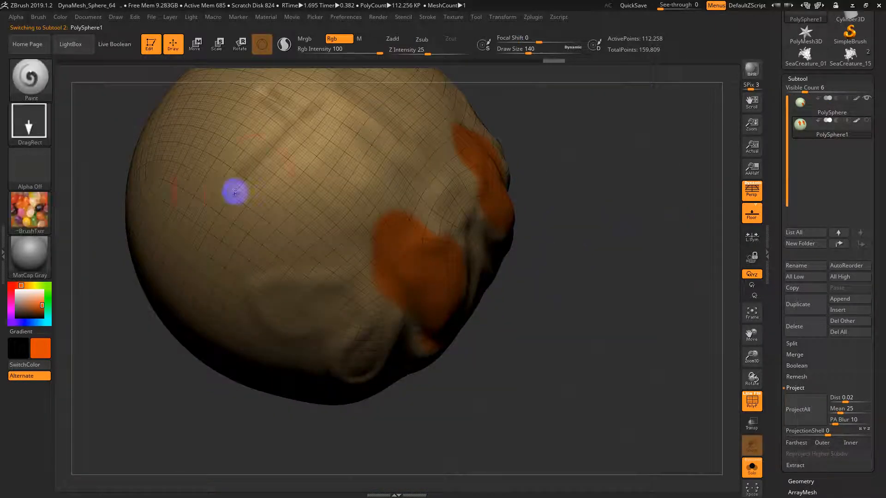
key("shift+f")
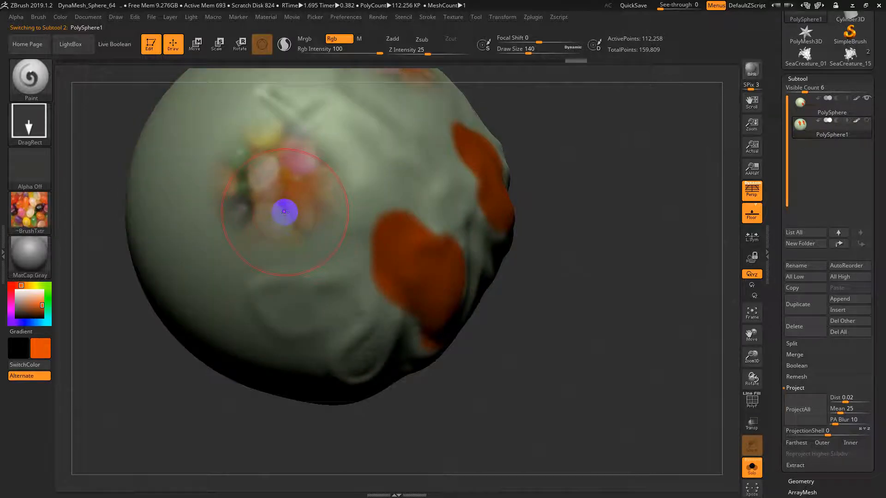
- Subdivide PolySphere1 two more times and stamp the jelly bean texture on the side of the sphere
key("ctrl+d")
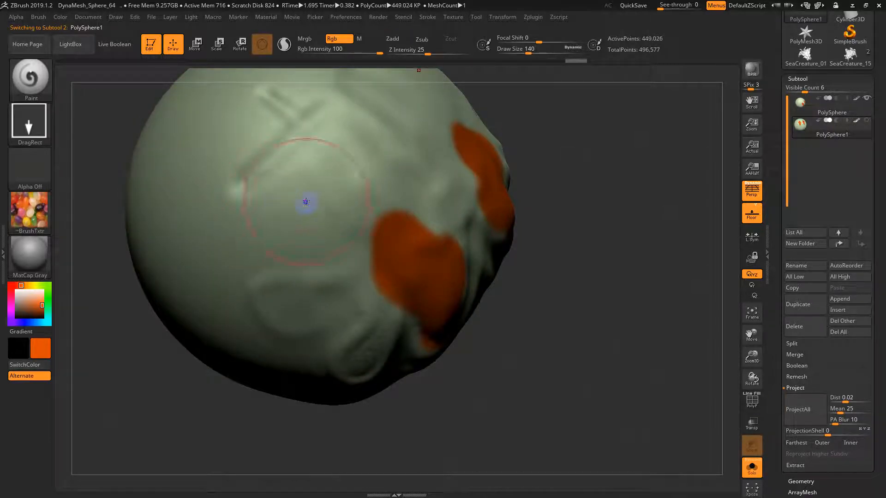
key("ctrl+d")
mouse_move(247, 192)
left_mouse_down()
mouse_move(257, 234)
mouse_move(312, 311)
mouse_move(212, 130)
left_mouse_up()
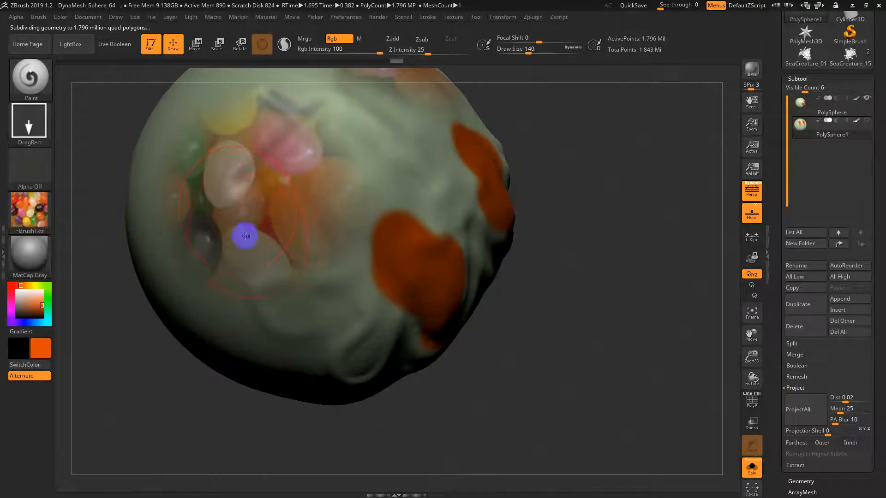
- Collapse the Subtool section and review PolySphere1 from the front
left_click_drag(481, 337, 554, 325)
left_click(809, 78)
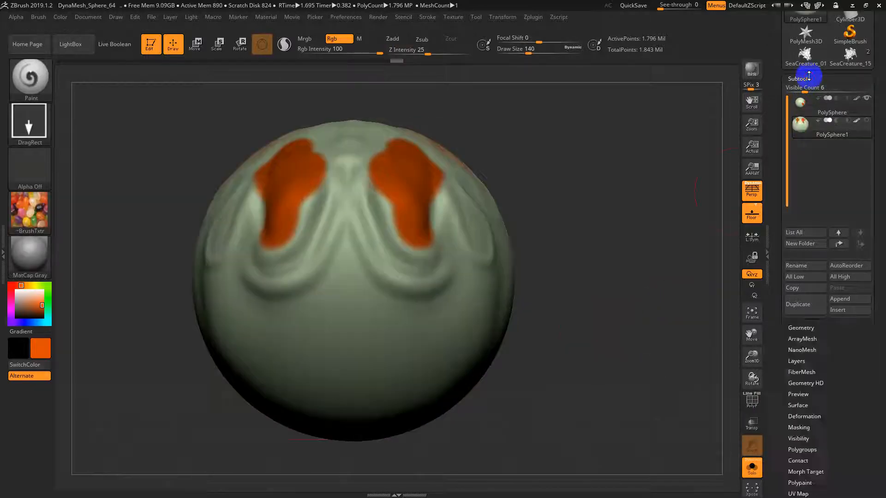
key("shift+f")
key("shift+f")
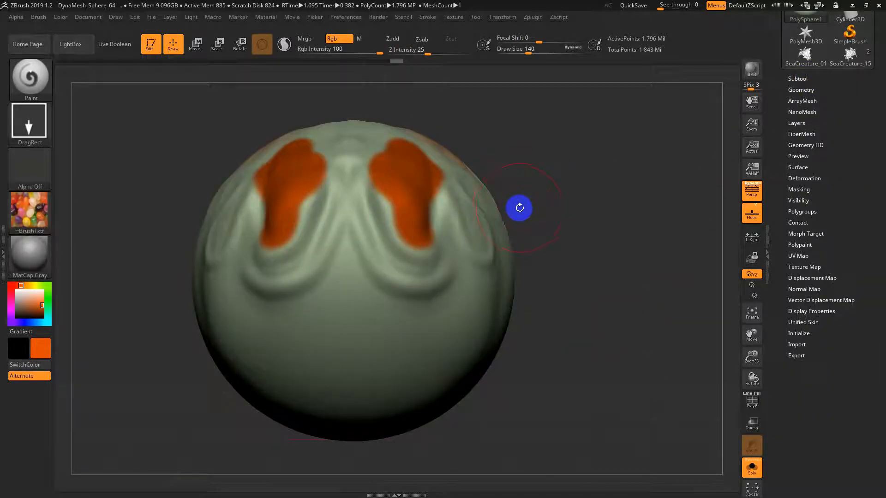
mouse_move(519, 207)
left_mouse_down("alt")
mouse_move(604, 190)
mouse_move(552, 196)
left_mouse_up("alt")
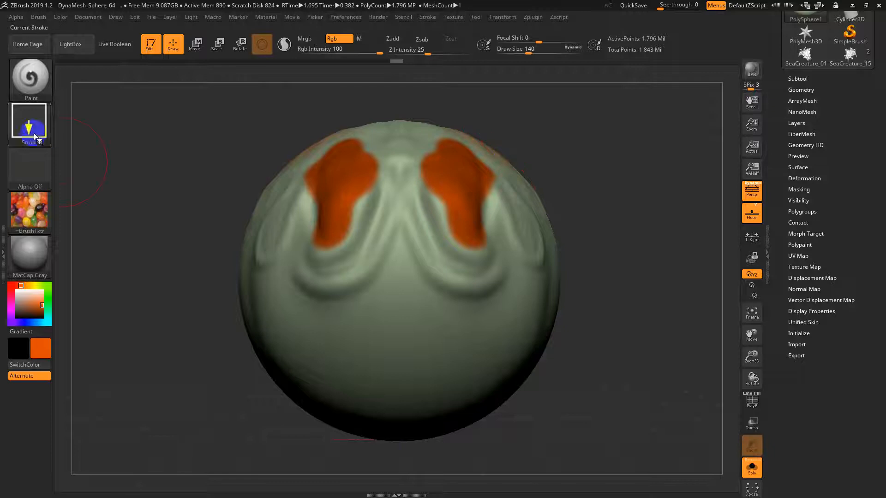
- Assign SmoothPeaks as the smoothing brush and reduce the Draw Size to 97
left_click(34, 75)
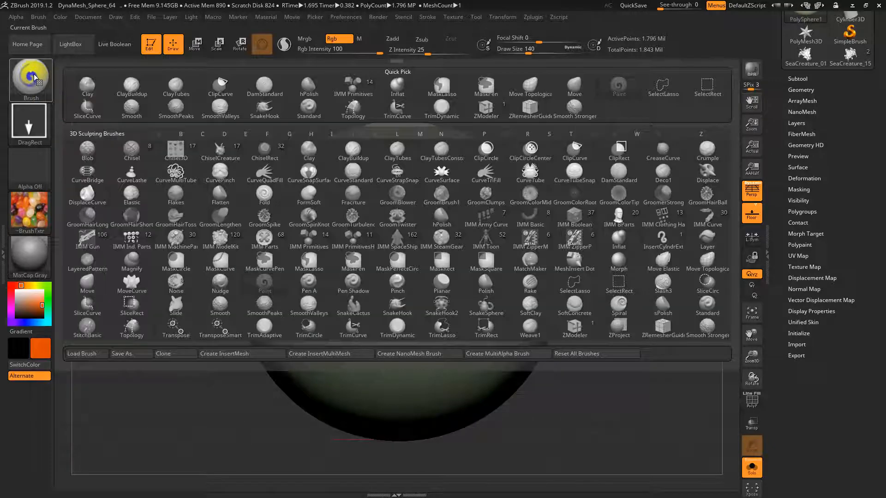
left_click(34, 73)
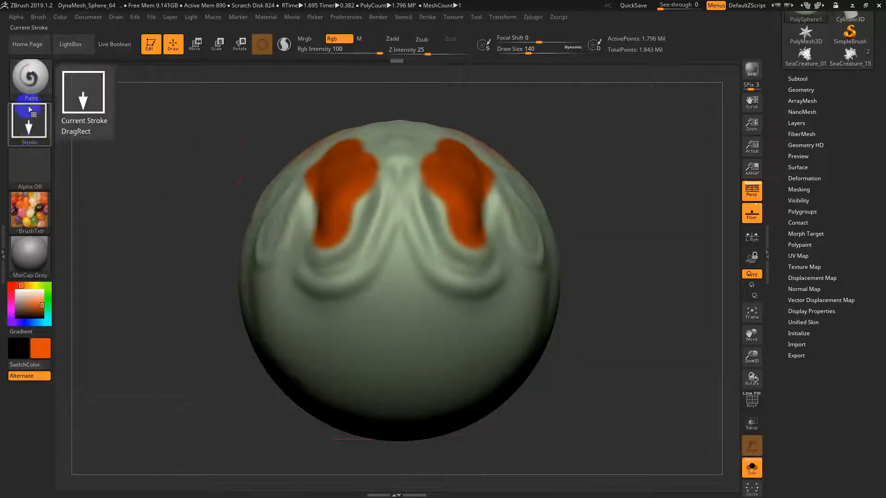
left_click(33, 77)
key("s")
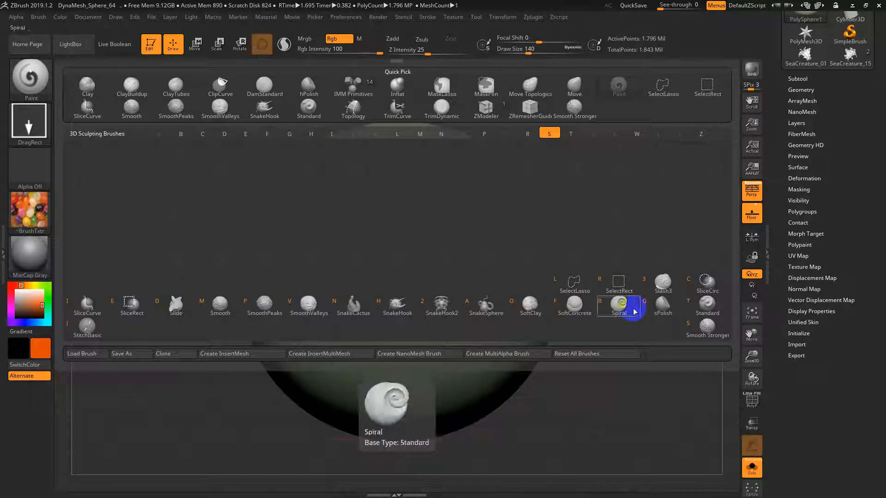
left_click(264, 307)
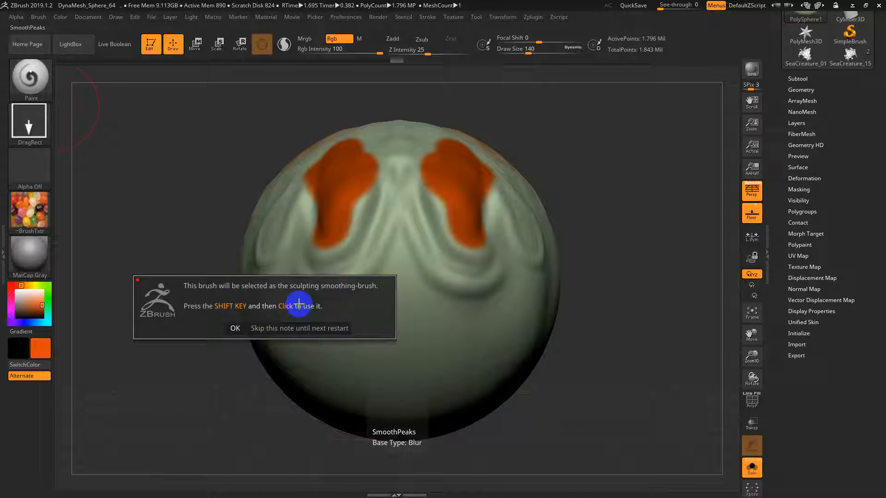
left_click(234, 329)
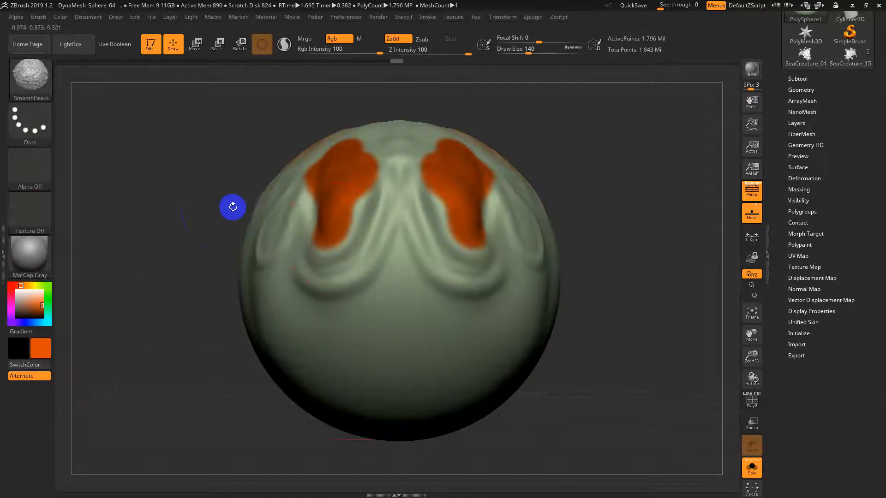
left_click_drag(212, 207, 212, 267, "alt")
left_click_drag(481, 254, 475, 254)
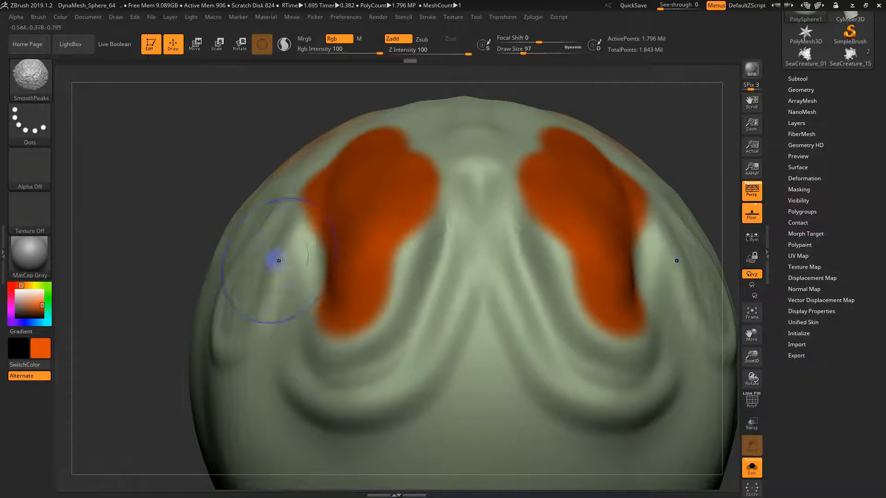
- Replace the smoothing brush with SmoothValleys
left_click(39, 87)
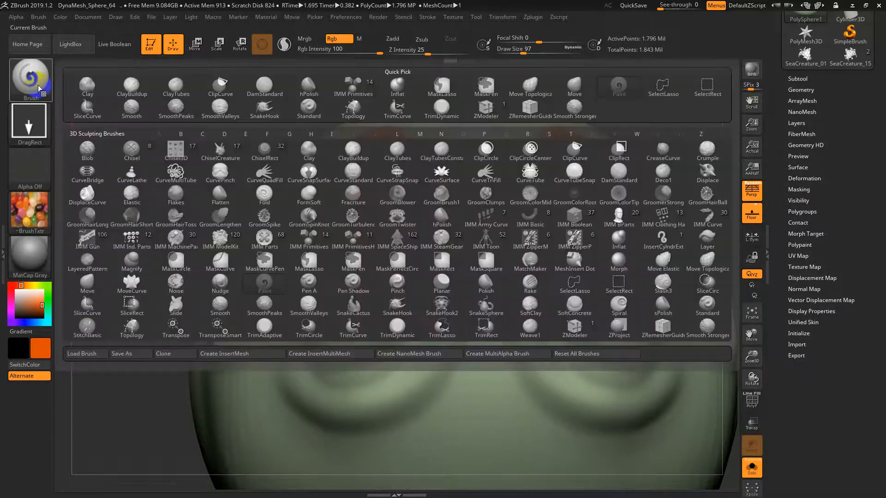
key("s")
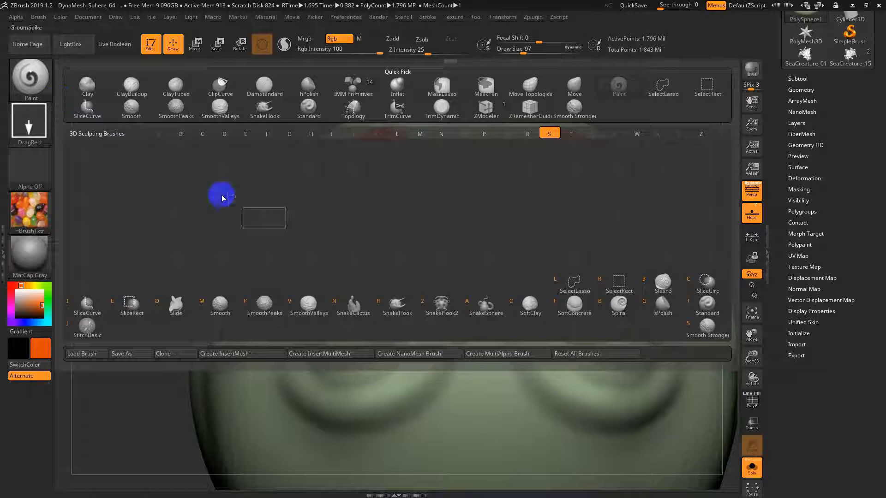
left_click(287, 315)
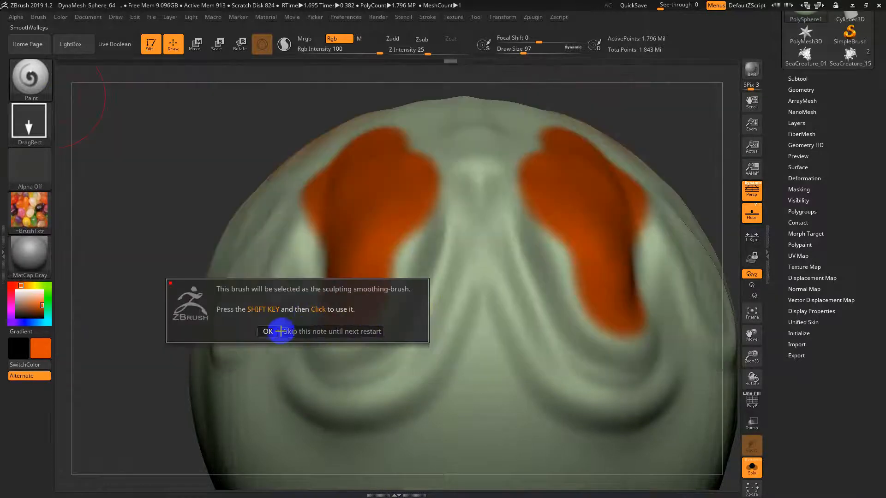
left_click(272, 331)
key("shift")
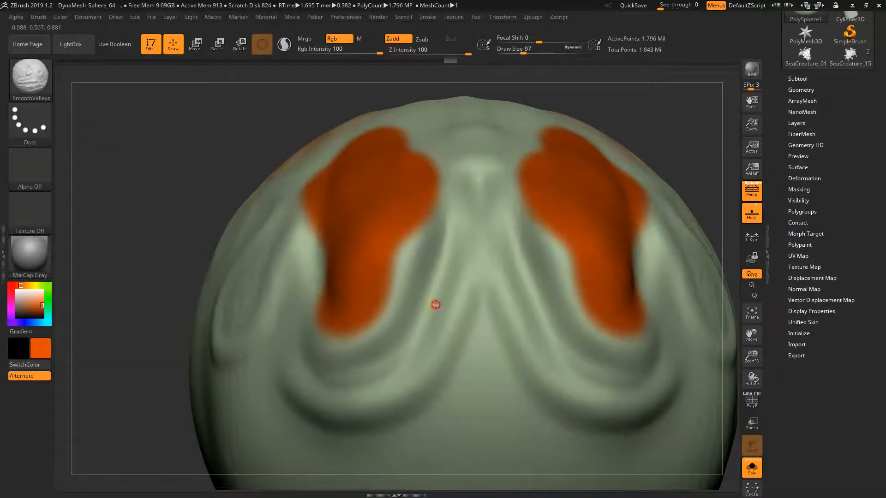
- Lower PolySphere1 by two subdivision levels, test SmoothValleys on the sculpted folds and undo the smoothing
mouse_move(707, 137)
left_mouse_down()
mouse_move(676, 118)
mouse_move(637, 166)
mouse_move(528, 211)
left_mouse_up()
key("shift+d")
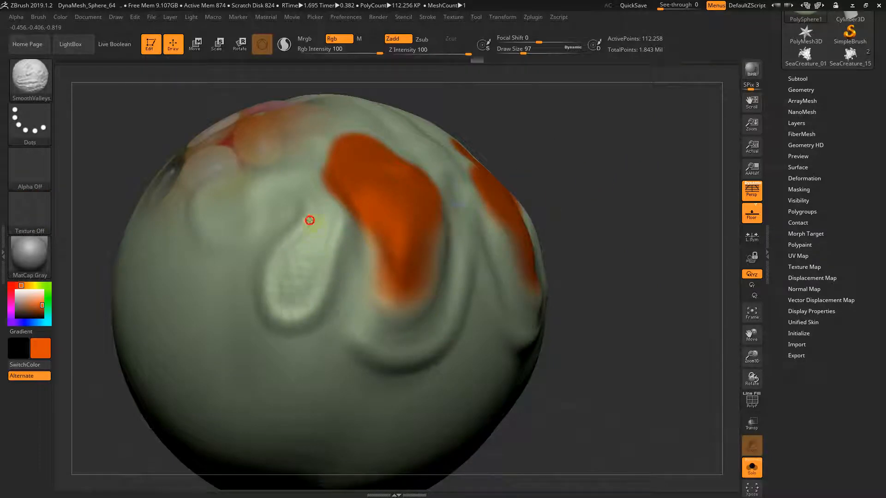
left_click_drag(676, 222, 618, 200)
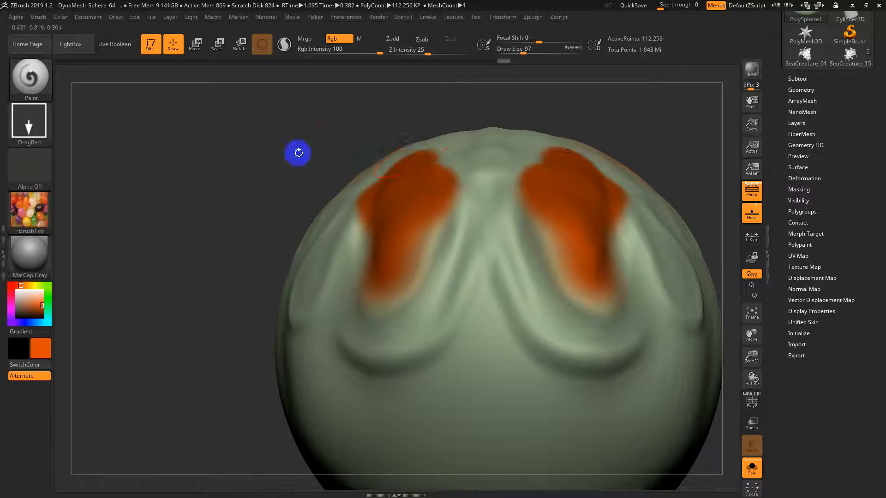
left_click_drag(298, 153, 212, 158, "alt")
mouse_move(598, 127)
left_mouse_down()
mouse_move(655, 180)
mouse_move(605, 196)
mouse_move(612, 198)
left_mouse_up()
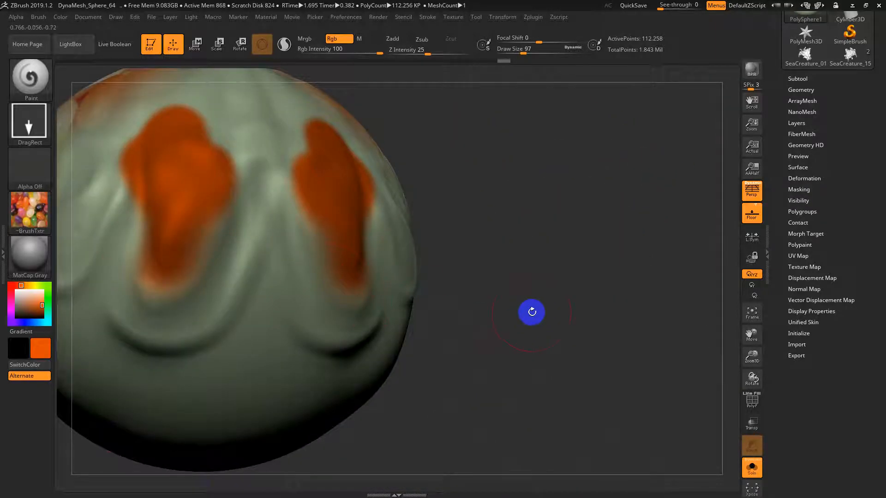
left_click_drag(532, 312, 490, 303)
key("ctrl+z")
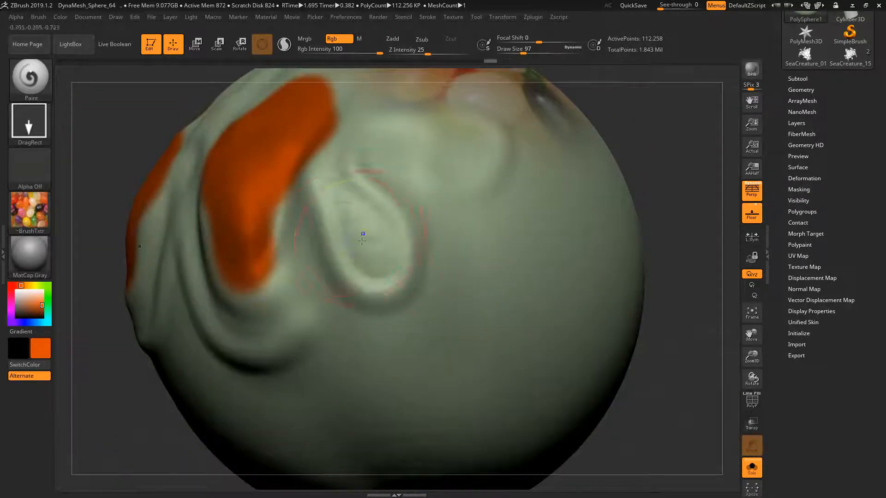
- Assign the standard Smooth brush as the smoothing brush
left_click(36, 79)
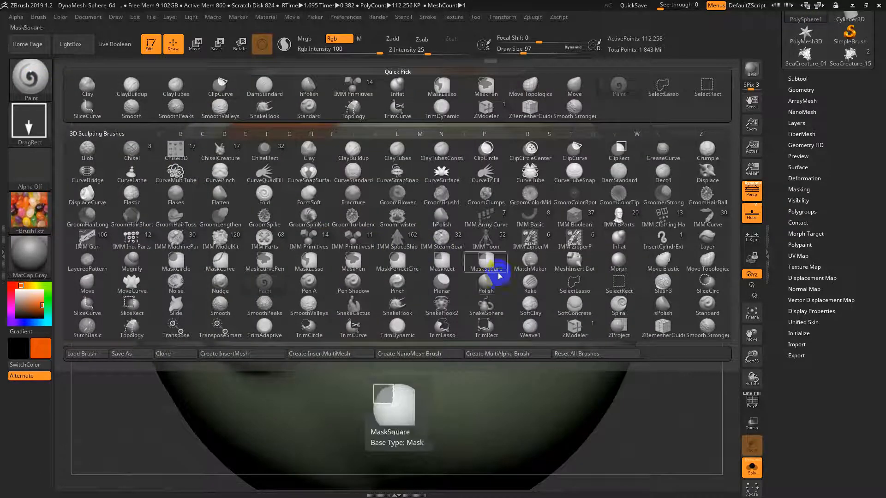
key("s")
left_click(221, 310)
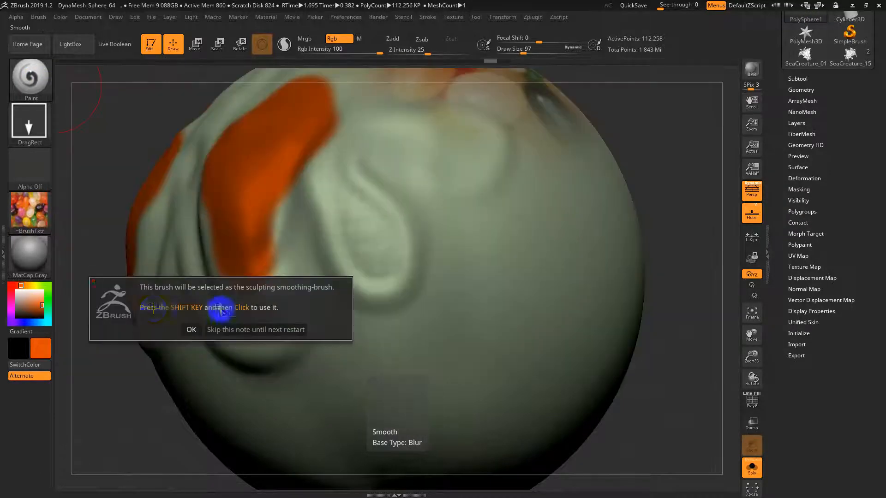
left_click(191, 329)
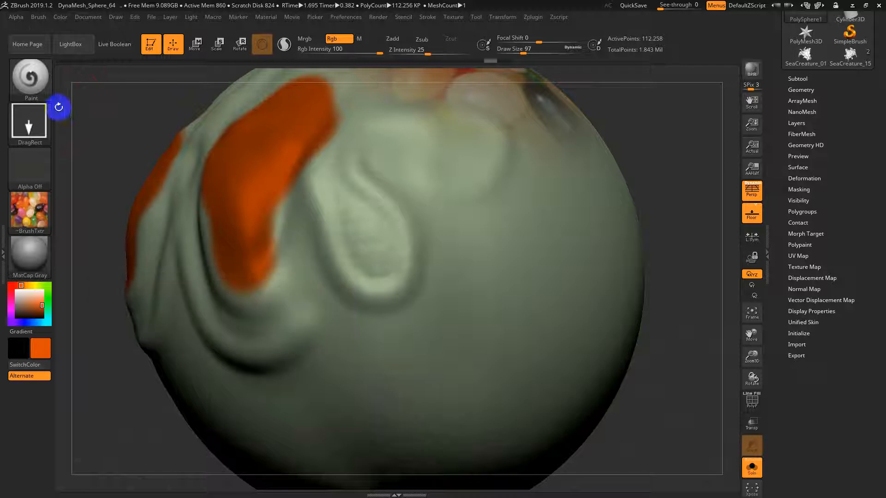
- Assign MaskLasso as the active masking brush
left_click(31, 81)
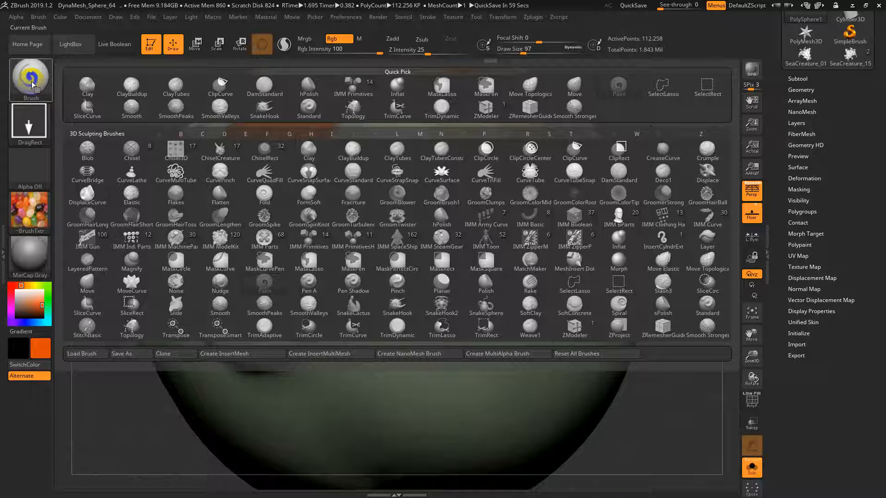
key("m")
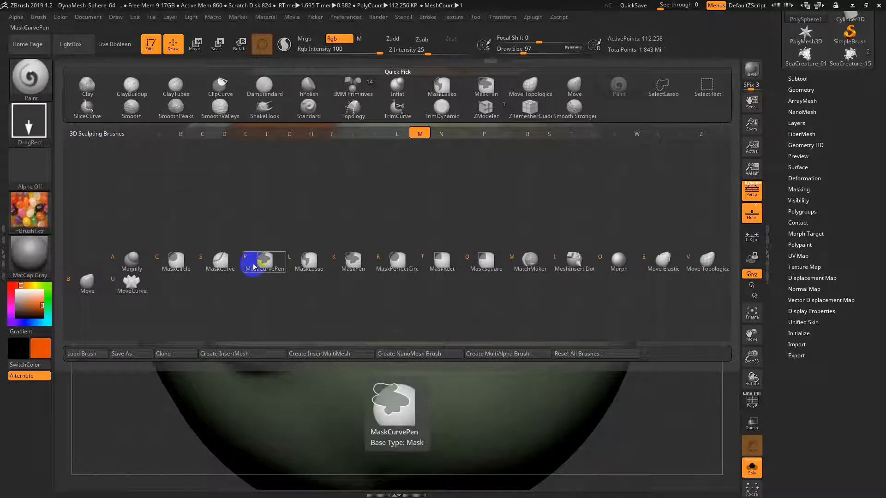
left_click(317, 264)
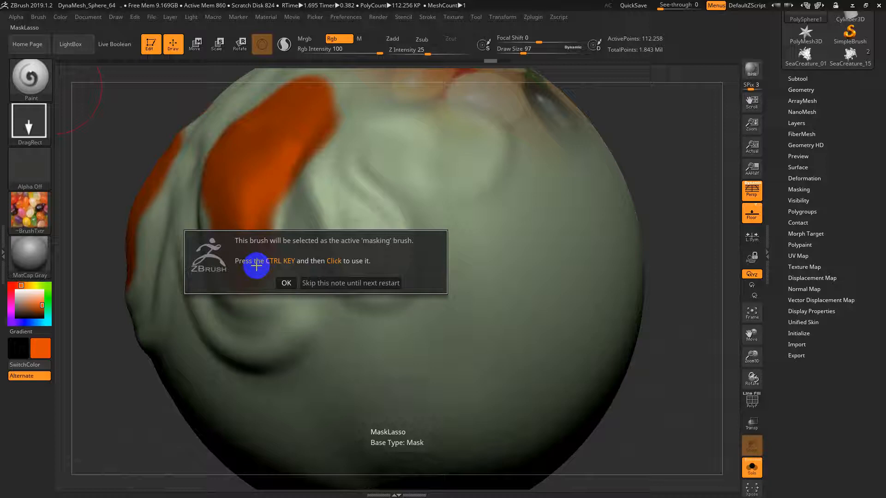
left_click(285, 283)
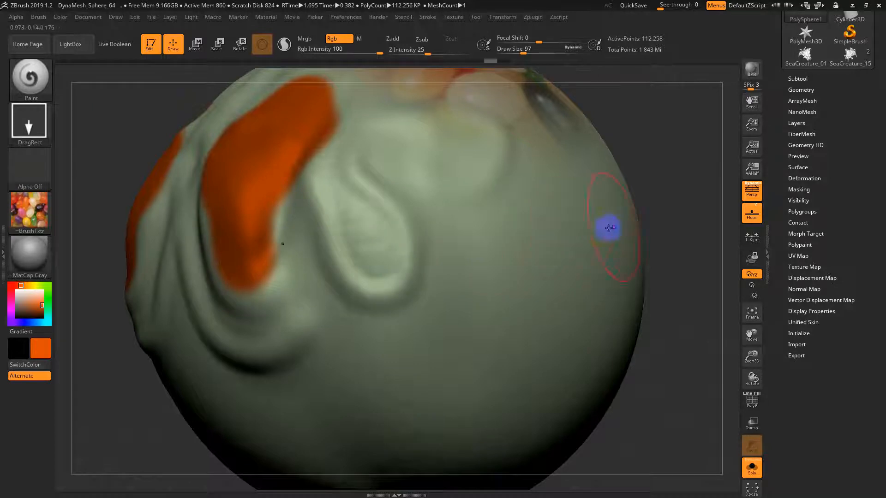
- Mask a wide band around the lower half of the sphere with MaskLasso, leaving its bottom free, and invert the mask
mouse_move(633, 172)
left_mouse_down("ctrl")
mouse_move(396, 300)
mouse_move(142, 352)
mouse_move(771, 264)
left_mouse_up("ctrl")
mouse_move(697, 319)
left_mouse_down("alt")
mouse_move(666, 270)
mouse_move(481, 285)
mouse_move(548, 294)
left_mouse_up("alt")
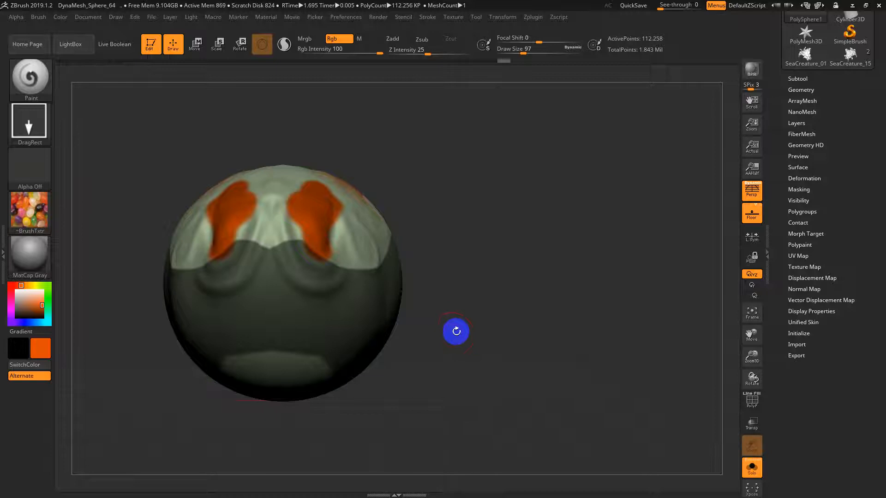
mouse_move(386, 391)
left_mouse_down("ctrl+alt")
mouse_move(97, 481)
mouse_move(120, 486)
left_mouse_up("ctrl+alt")
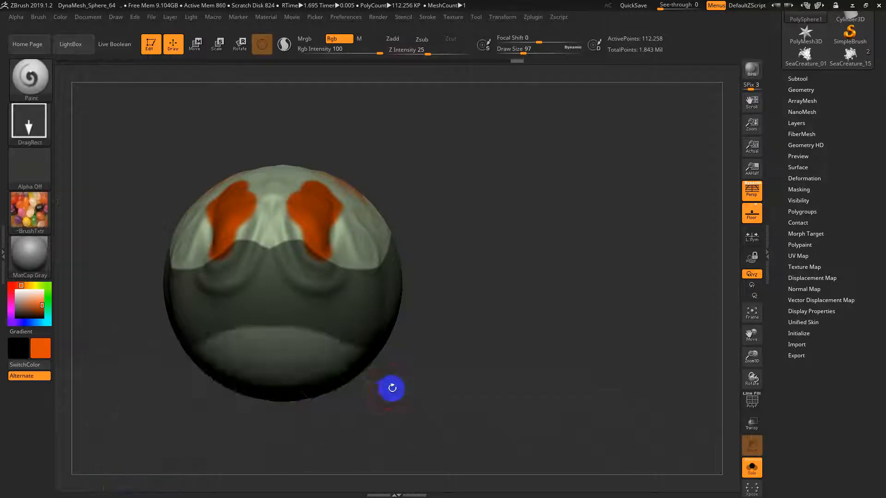
mouse_move(414, 397)
left_mouse_down()
mouse_move(462, 370)
mouse_move(449, 384)
left_mouse_up()
left_click_drag(385, 334, 475, 344, "alt")
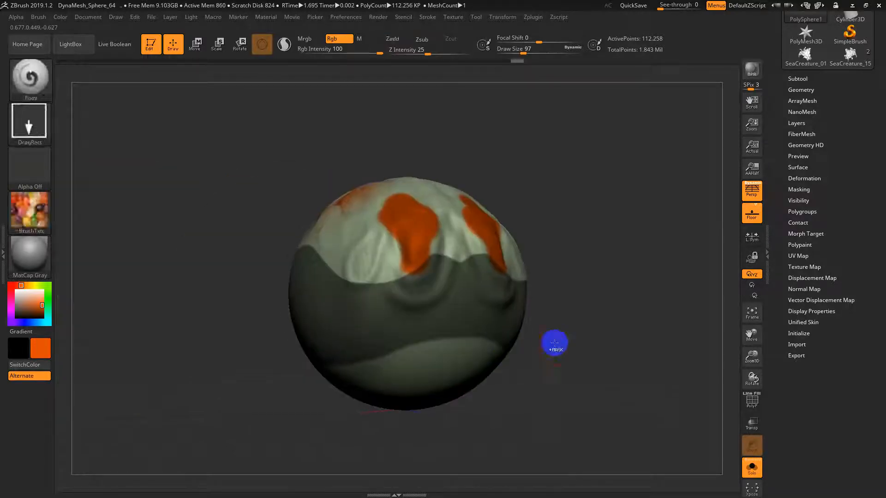
left_click(554, 343, "ctrl")
- Paint the unmasked band purple with the Paint brush at Draw Size 311 and the texture off, and clear the mask
key("s")
left_click(390, 305)
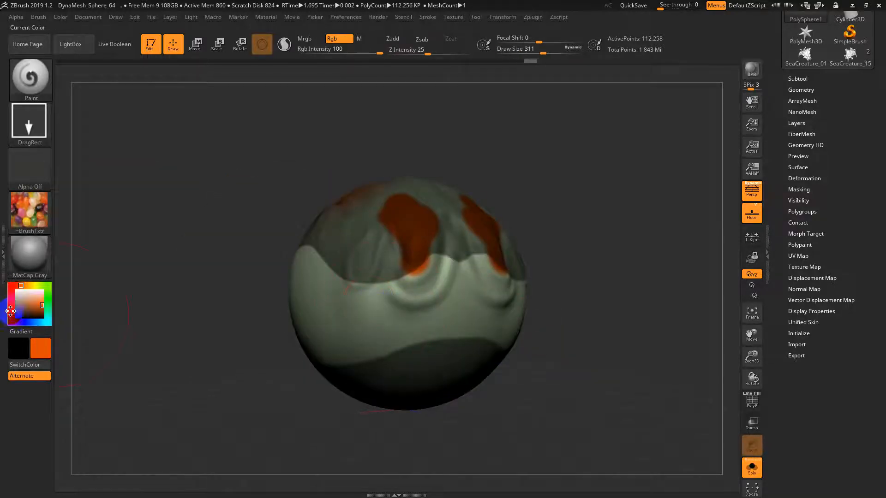
mouse_move(419, 294)
left_mouse_down()
mouse_move(466, 274)
mouse_move(43, 363)
left_mouse_up()
left_click(34, 210)
left_click(95, 221)
left_click_drag(202, 365, 258, 362)
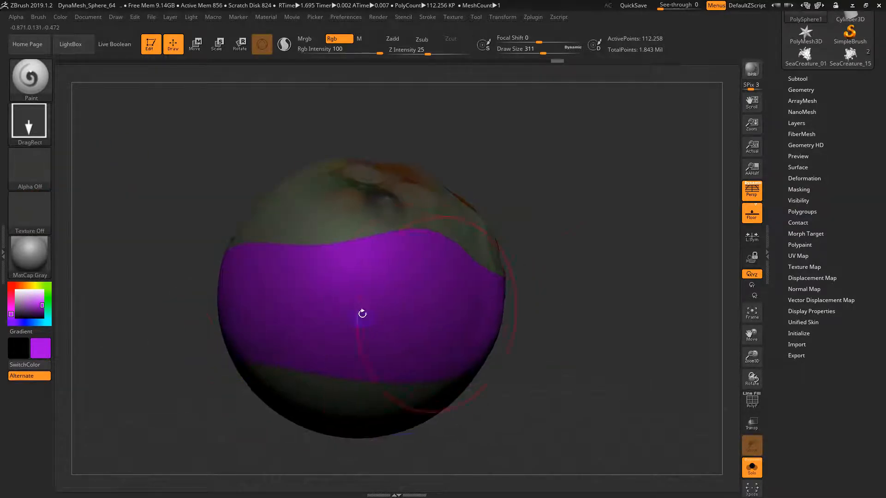
left_click_drag(614, 298, 558, 296)
left_click_drag(351, 214, 333, 251, "ctrl")
left_click_drag(309, 323, 222, 324, "alt")
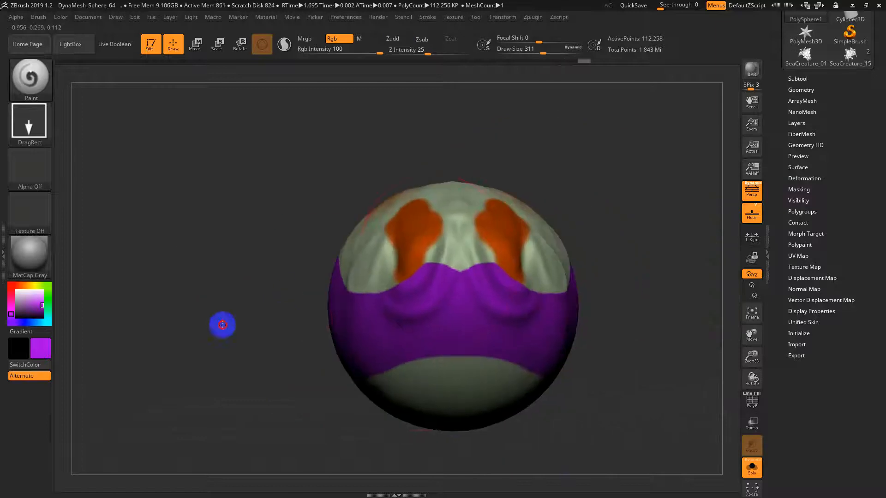
- Set the Draw Size to 187, isolate the middle area of the sphere with SelectRect and show the full mesh again
key("s")
left_click_drag(446, 255, 436, 256)
left_click_drag(622, 255, 588, 251, "alt")
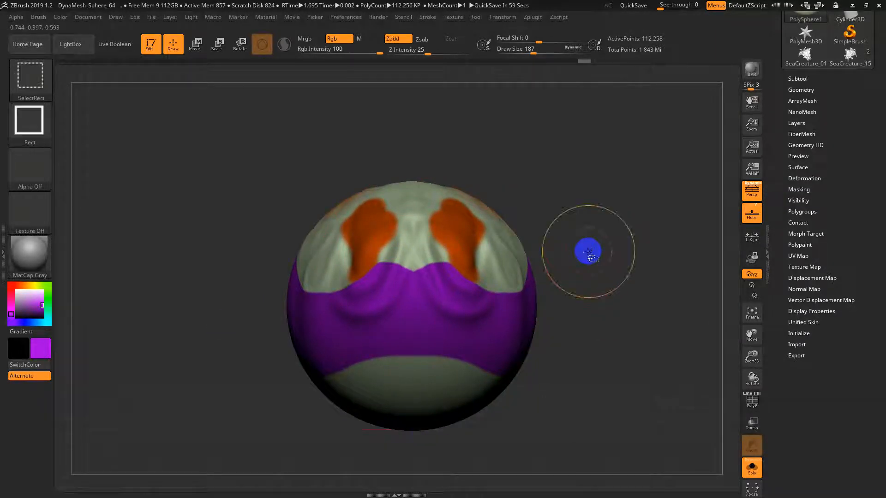
left_click_drag(600, 221, 421, 381, "ctrl+shift")
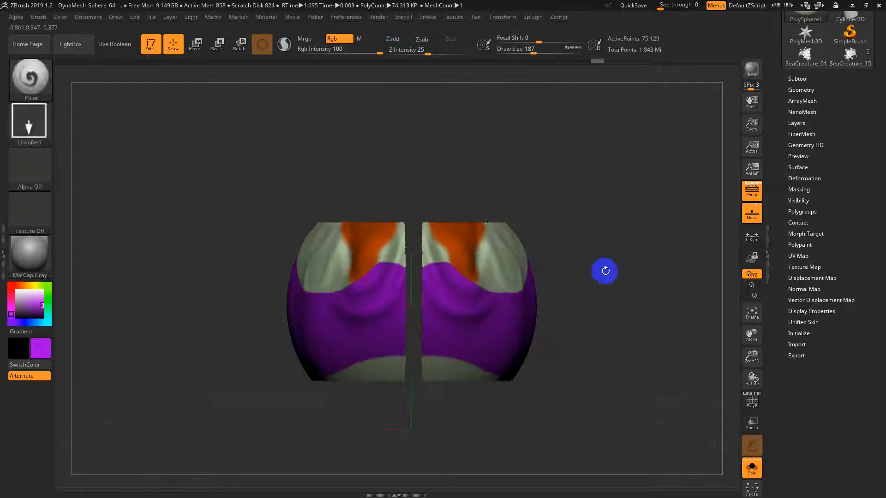
left_click(633, 216, "ctrl+shift")
- Isolate a smaller rectangular area on the sphere's sides, set the Draw Size to 77 and restore full visibility
left_click_drag(615, 220, 457, 327, "ctrl+shift")
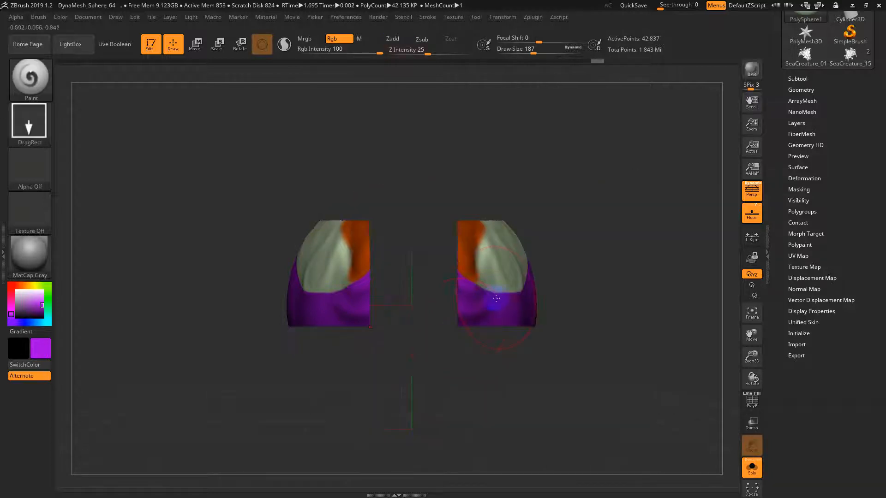
key("s")
left_click_drag(499, 300, 485, 299)
left_click(615, 288, "ctrl+shift")
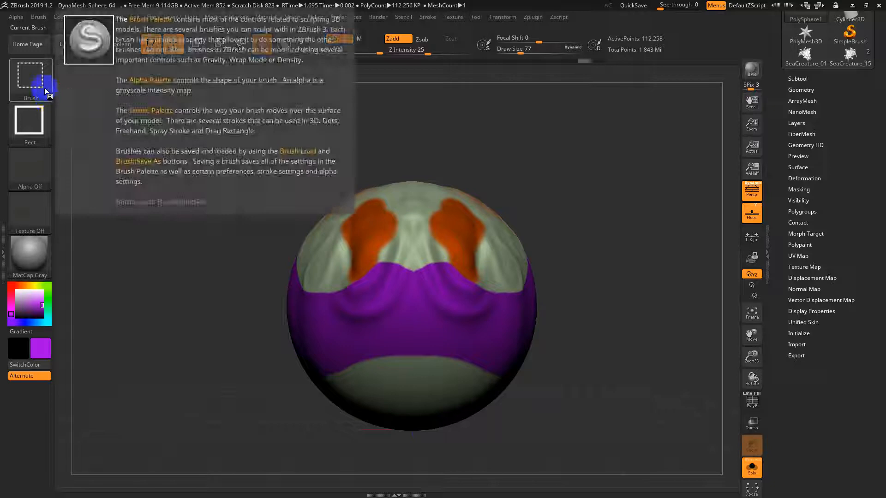
- Assign SelectLasso as the active selection brush
left_click(40, 84)
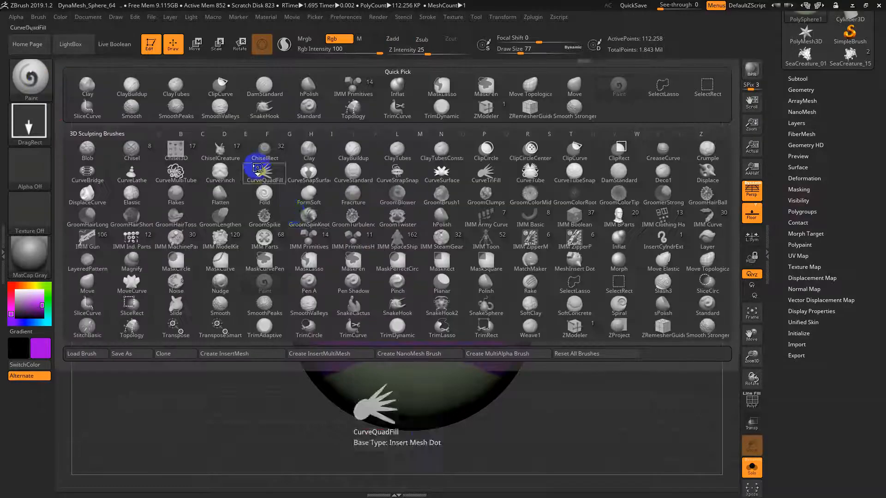
key("s")
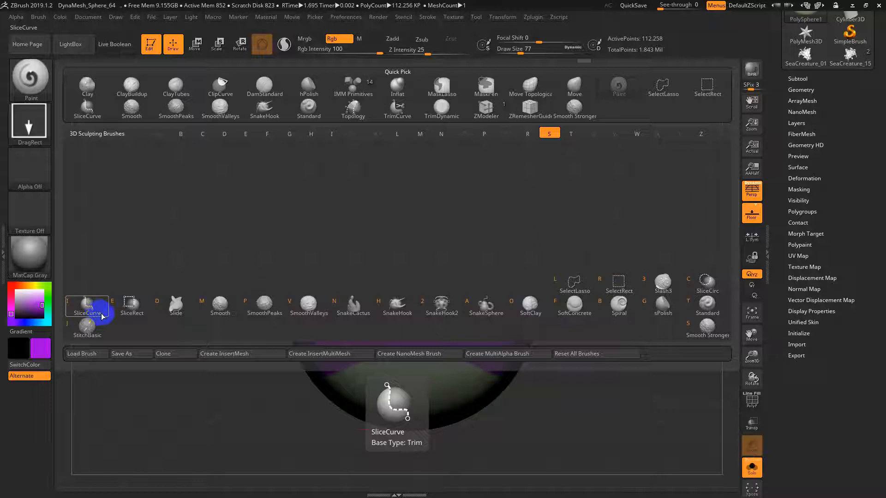
left_click(580, 289)
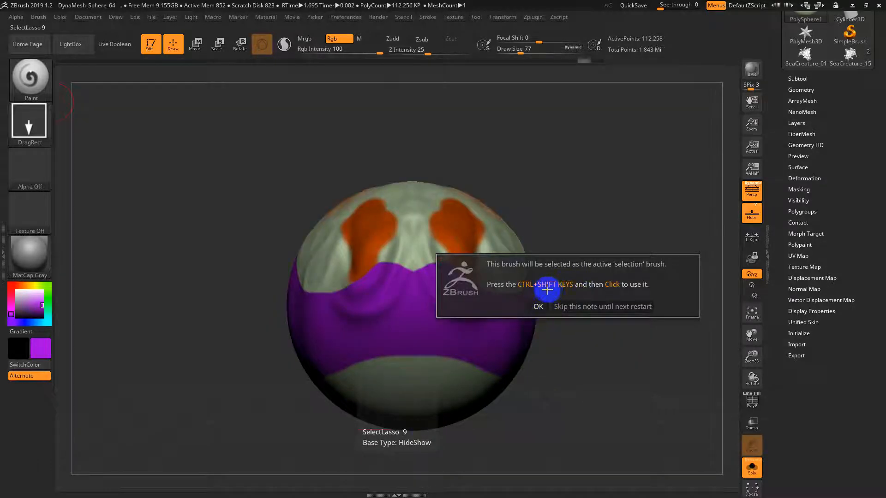
left_click(530, 306)
- Test isolating and hiding parts of the sphere with SelectLasso, restoring the whole mesh after each selection
mouse_move(573, 220)
left_mouse_down("ctrl+shift")
mouse_move(382, 206)
mouse_move(718, 356)
mouse_move(701, 344)
left_mouse_up("ctrl+shift")
left_click(594, 271, "ctrl+shift")
left_click_drag(584, 206, 515, 305, "ctrl+shift")
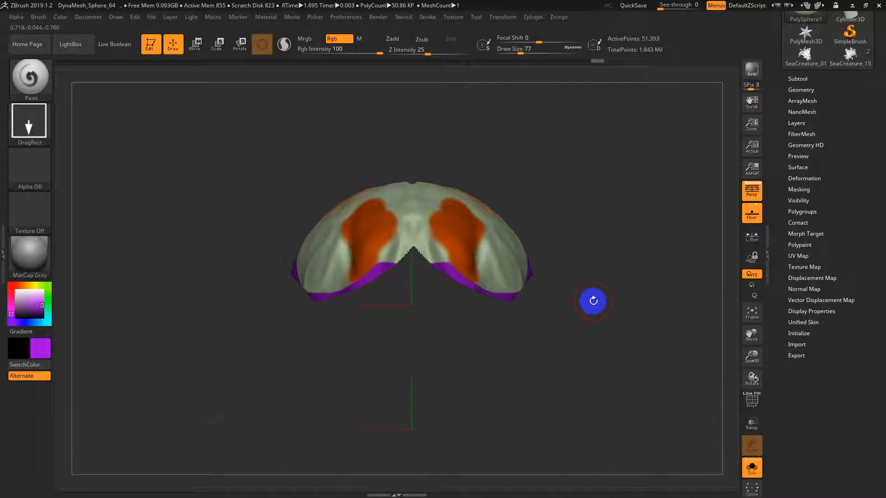
left_click(445, 237, "ctrl+shift")
left_click(505, 237, "ctrl+shift")
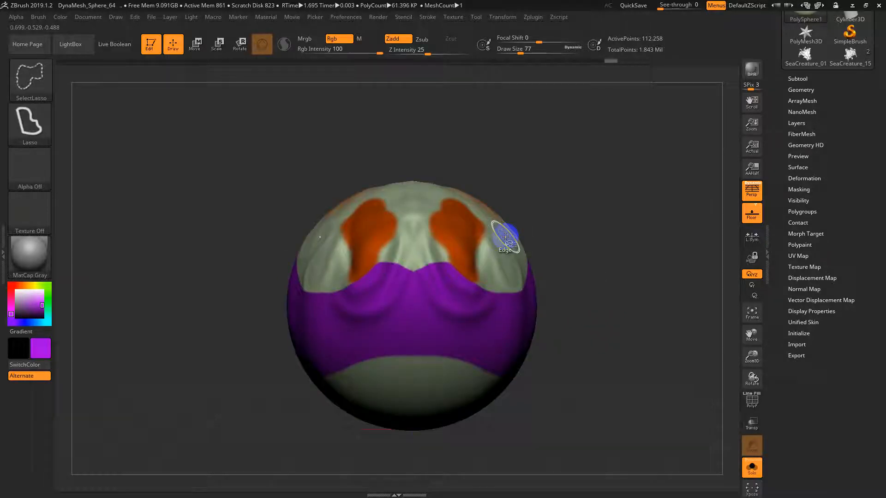
mouse_move(588, 260)
left_mouse_down("ctrl+alt+shift")
mouse_move(455, 234)
mouse_move(609, 358)
mouse_move(617, 356)
mouse_move(562, 318)
mouse_move(593, 323)
mouse_move(609, 313)
mouse_move(615, 332)
mouse_move(601, 319)
mouse_move(600, 333)
mouse_move(617, 322)
mouse_move(423, 268)
left_mouse_up("ctrl+alt+shift")
left_click(636, 319, "ctrl+shift")
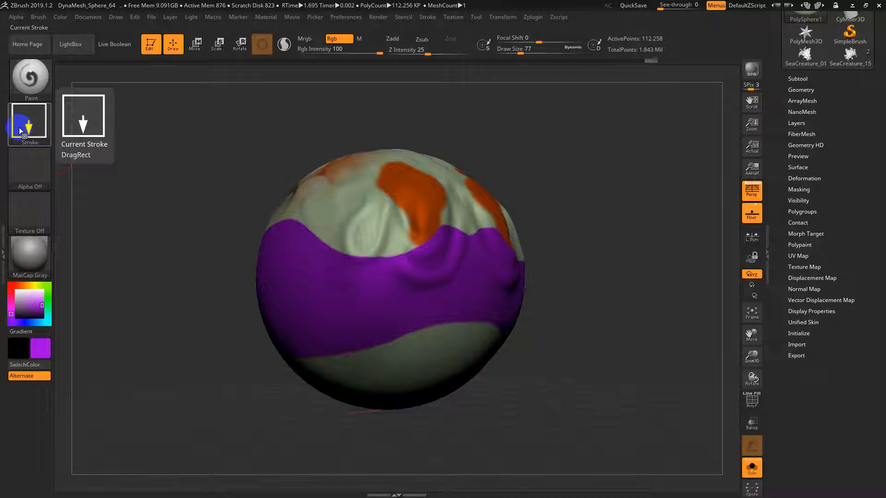
- Choose ClipCurve as the brush for clipping the mesh
left_click(30, 88)
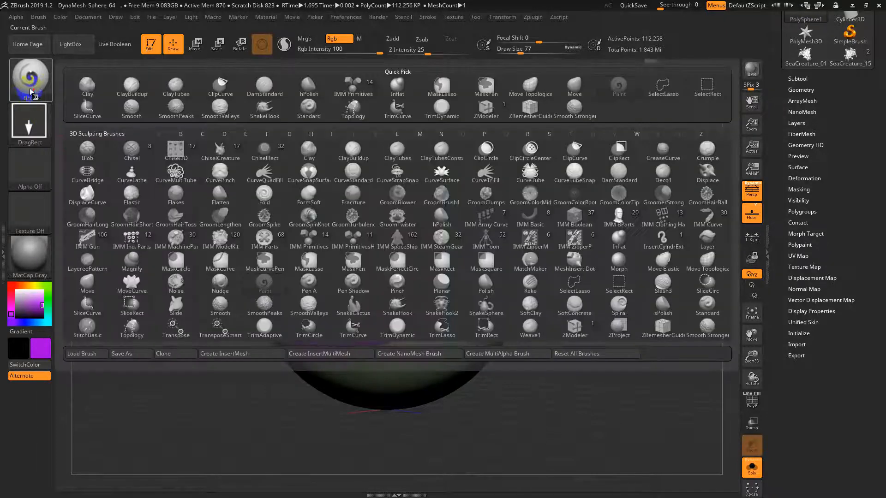
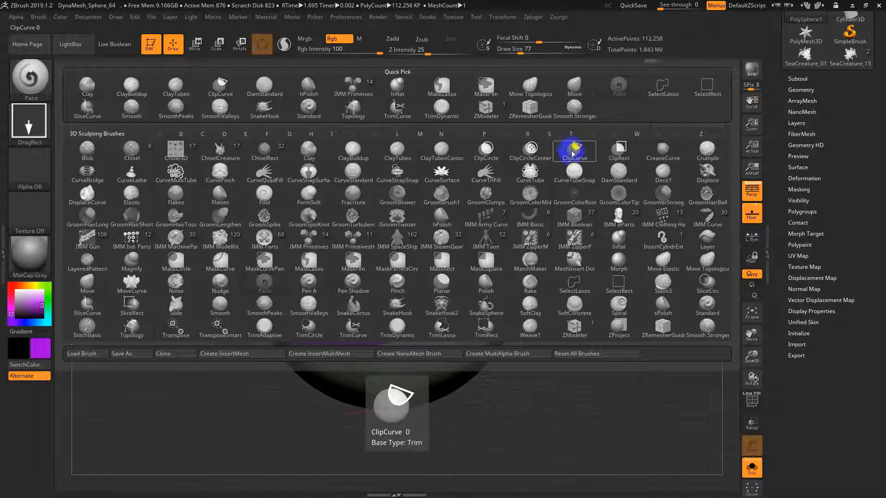
key("c")
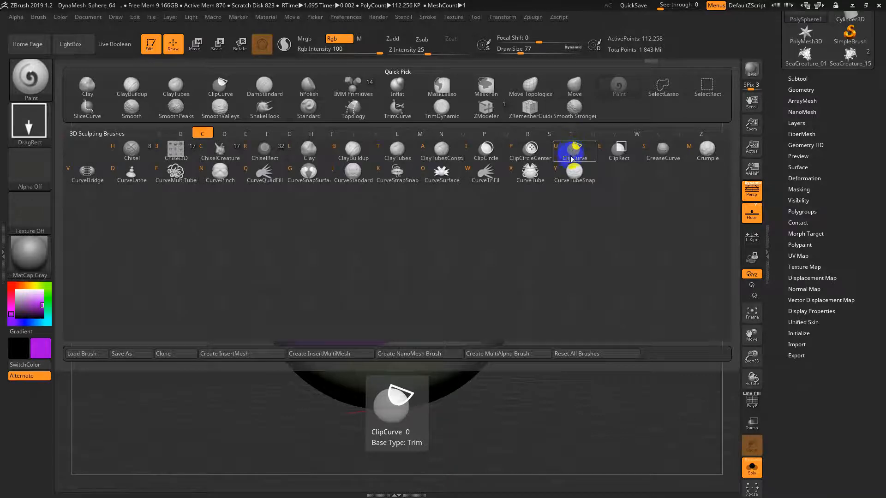
left_click(572, 159)
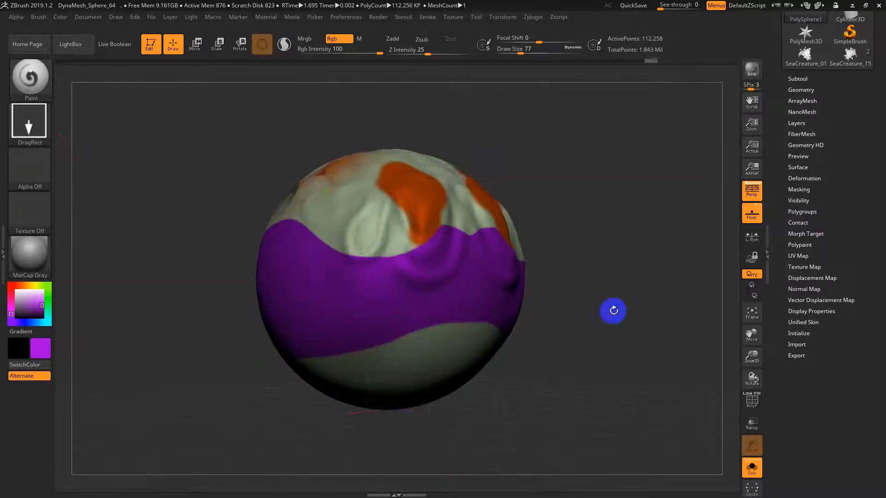
- Clip the sphere's side along a straight line angled about 20° and undo the clip
left_click_drag(614, 310, 591, 306, "shift")
left_click_drag(374, 331, 441, 146, "ctrl+shift")
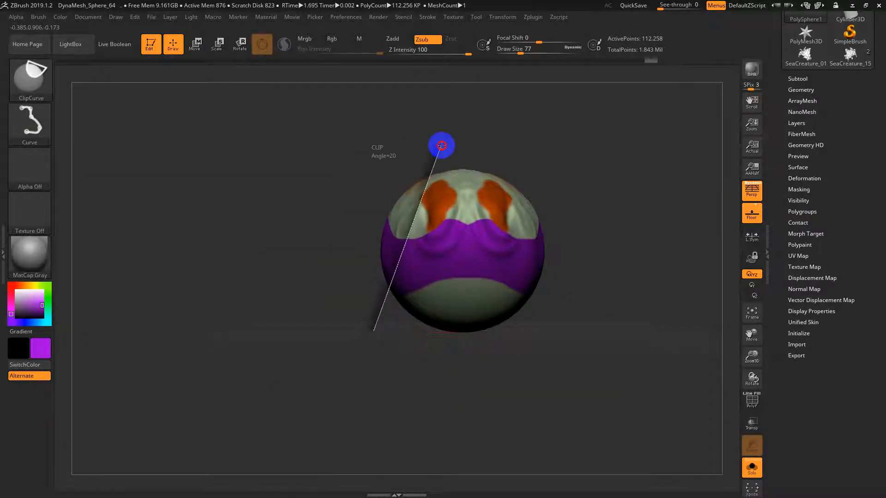
key("ctrl+z")
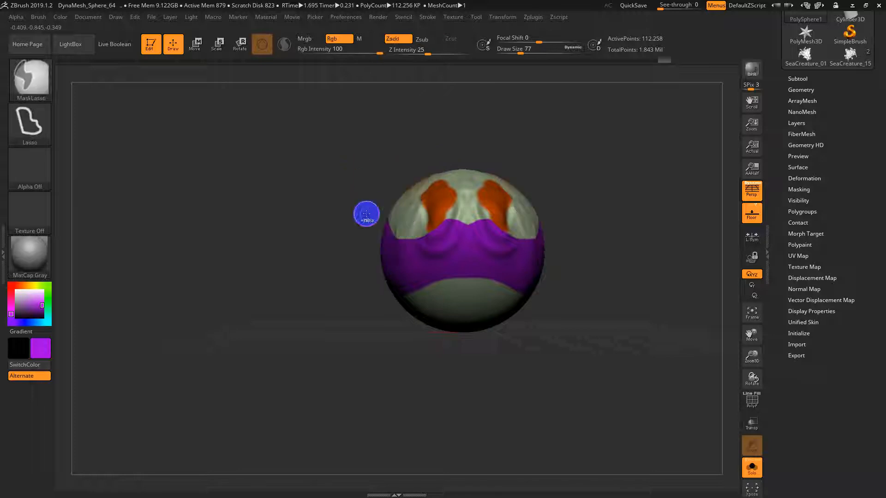
- Flatten the sphere's sides with a steep straight clip, undo it and turn on the PolyFrame display
left_click_drag(408, 350, 383, 136, "ctrl+shift")
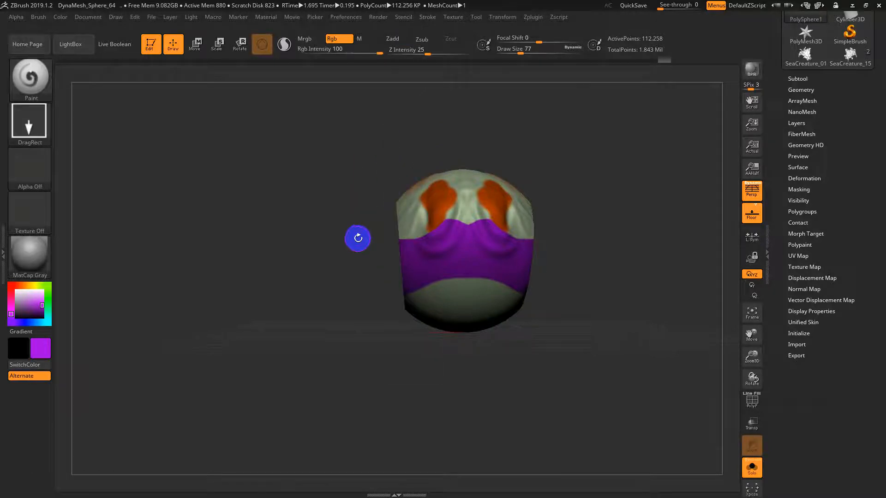
key("f")
mouse_move(358, 306)
right_mouse_down()
mouse_move(277, 293)
mouse_move(291, 289)
right_mouse_up()
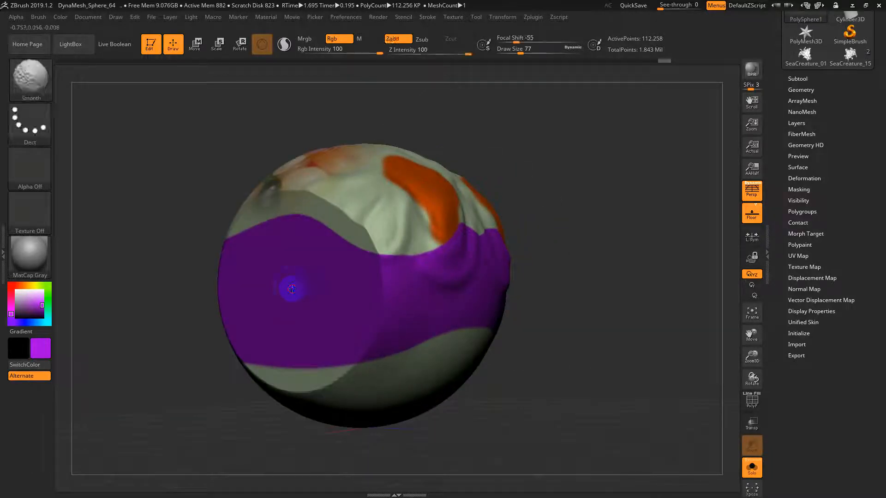
key("shift+f")
key("ctrl+z")
left_click_drag(625, 301, 587, 335, "shift")
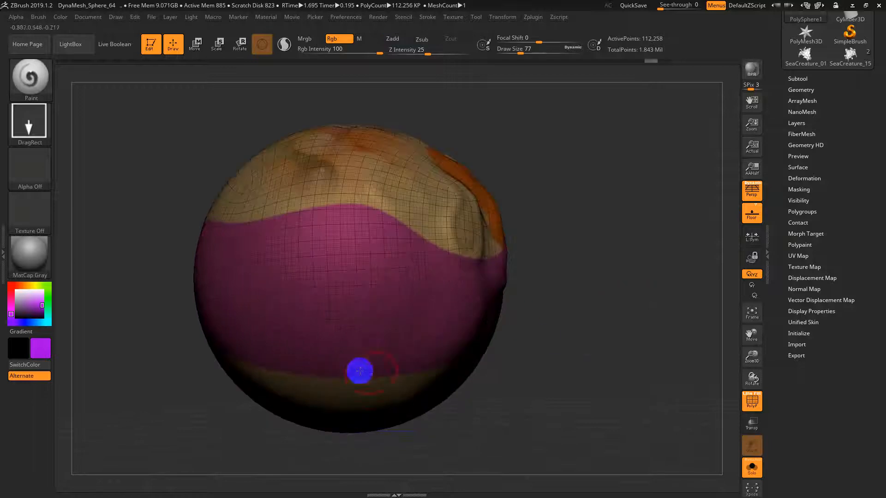
- Try another straight clip on the sphere's sides in the front view with PolyFrame on, and undo it
left_click_drag(566, 384, 530, 386, "shift")
left_click_drag(319, 369, 369, 104, "ctrl+shift")
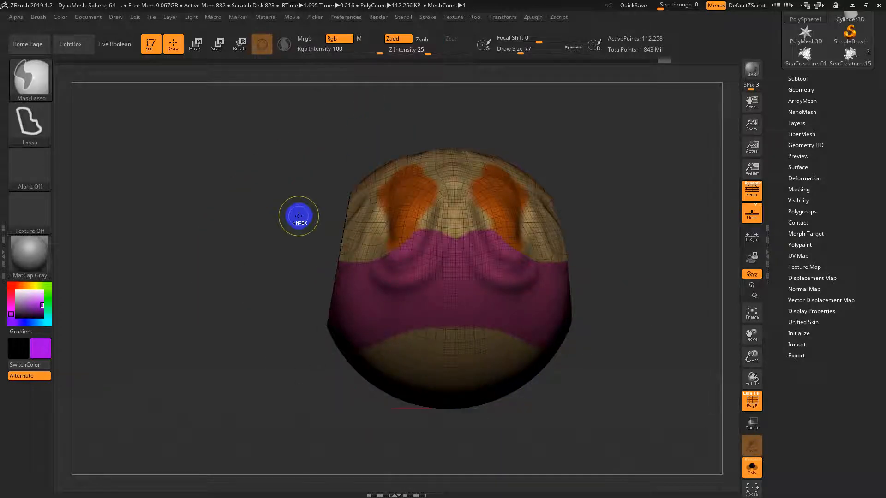
key("ctrl+z")
- Try a bent ClipCurve cut up the sphere's side and across its top, inspect the clipped surface and undo the cut
left_click_drag(323, 380, 351, 223, "ctrl+shift")
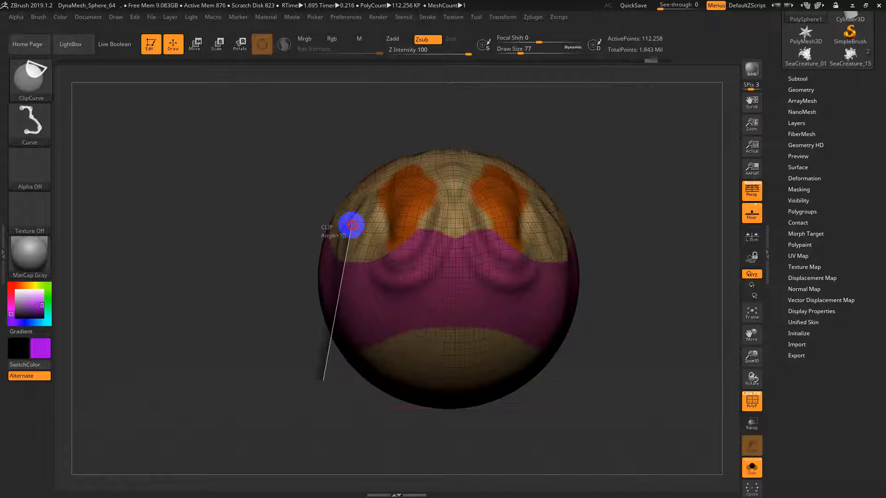
mouse_move(352, 225)
left_mouse_down("ctrl+shift")
mouse_move(407, 221)
mouse_move(462, 110)
left_mouse_up("ctrl+shift")
left_click_drag(382, 161, 363, 191)
mouse_move(363, 191)
right_mouse_down()
mouse_move(376, 208)
mouse_move(401, 185)
mouse_move(524, 215)
mouse_move(491, 188)
mouse_move(338, 188)
mouse_move(348, 154)
mouse_move(489, 188)
mouse_move(612, 157)
mouse_move(594, 220)
right_mouse_up()
key("ctrl+z")
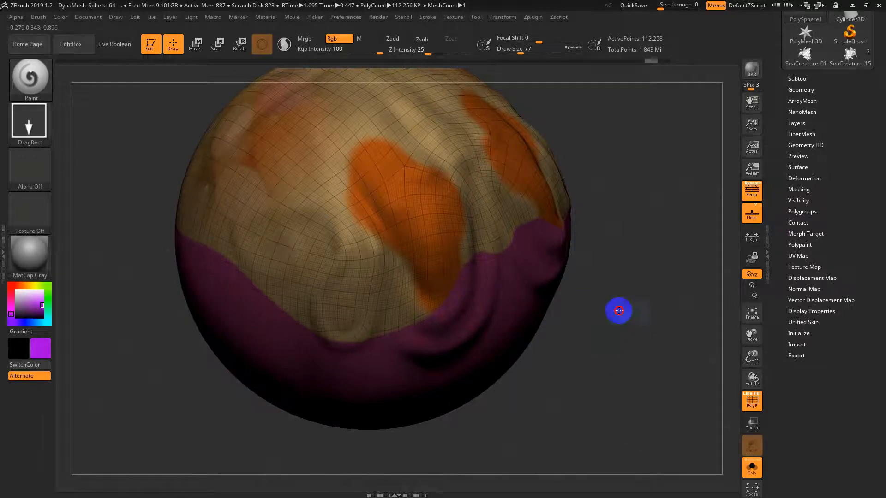
- Make the PolySphere subtool active in place of PolySphere1 and face it straight from the front
mouse_move(617, 311)
right_mouse_down()
mouse_move(579, 314)
mouse_move(601, 328)
mouse_move(568, 327)
right_mouse_up()
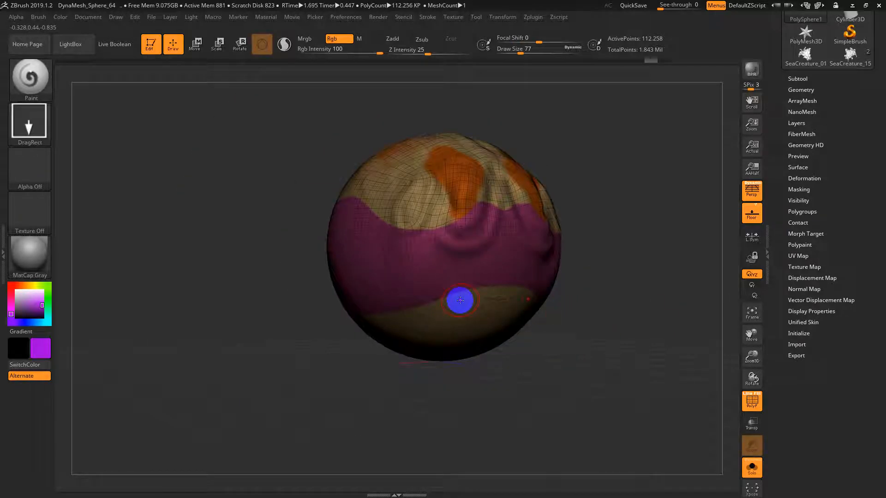
left_click(798, 77)
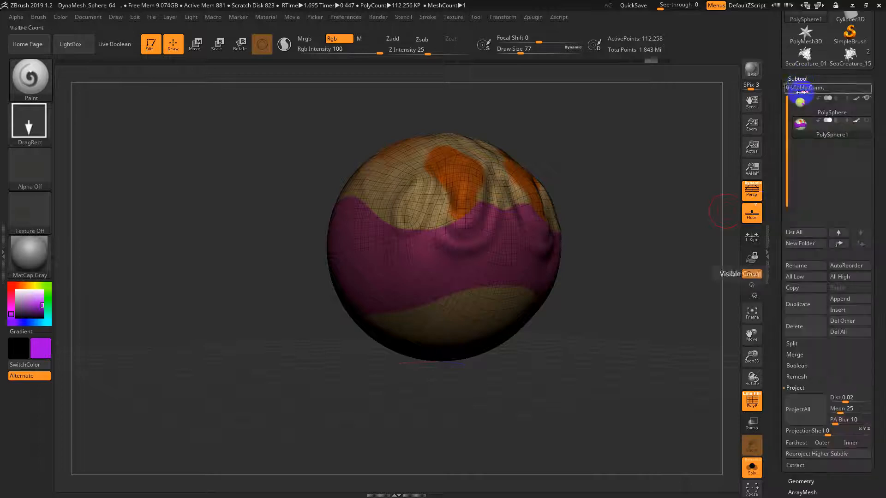
left_click(803, 110)
mouse_move(608, 212)
left_mouse_down("shift")
mouse_move(602, 219)
mouse_move(619, 229)
left_mouse_up("shift")
key("shift+f")
key("shift+f")
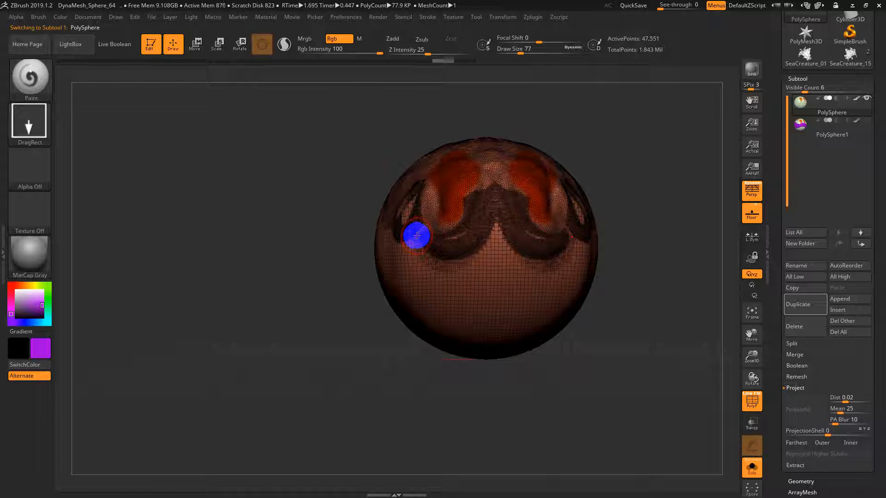
- Pick the SliceCurve brush, try a horizontal and a slightly tilted slice across the sphere's lower half, and undo both
key("b")
key("s")
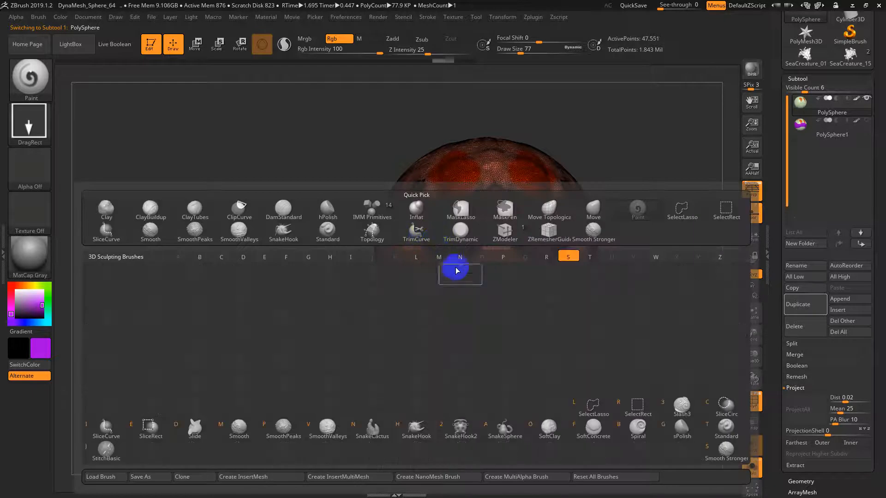
left_click(115, 435)
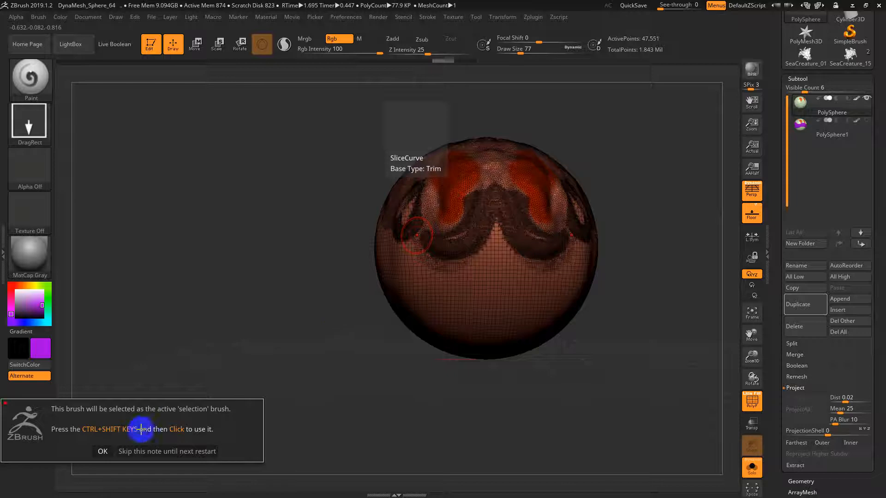
left_click(102, 451)
left_click_drag(351, 283, 660, 270, "ctrl+shift")
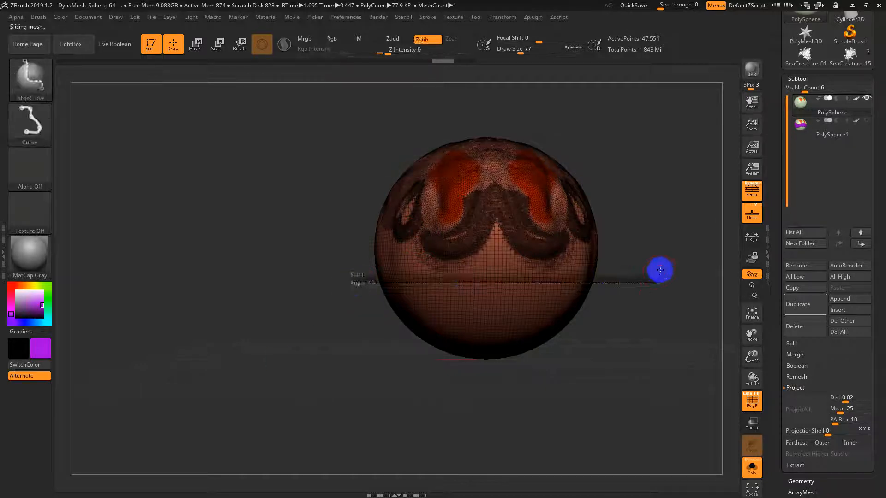
left_click_drag(652, 309, 645, 404, "alt")
left_click_drag(688, 310, 630, 150, "alt")
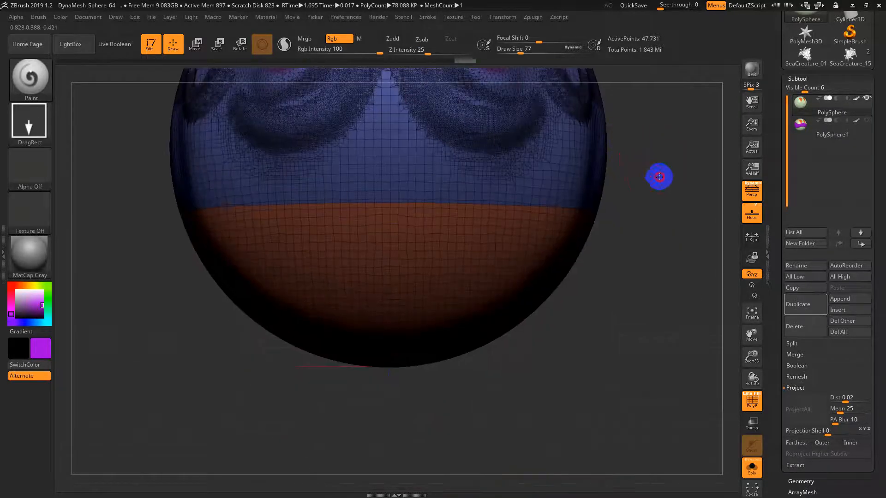
left_click_drag(659, 177, 676, 244, "alt")
key("ctrl+z")
left_click_drag(145, 281, 651, 239, "ctrl+shift")
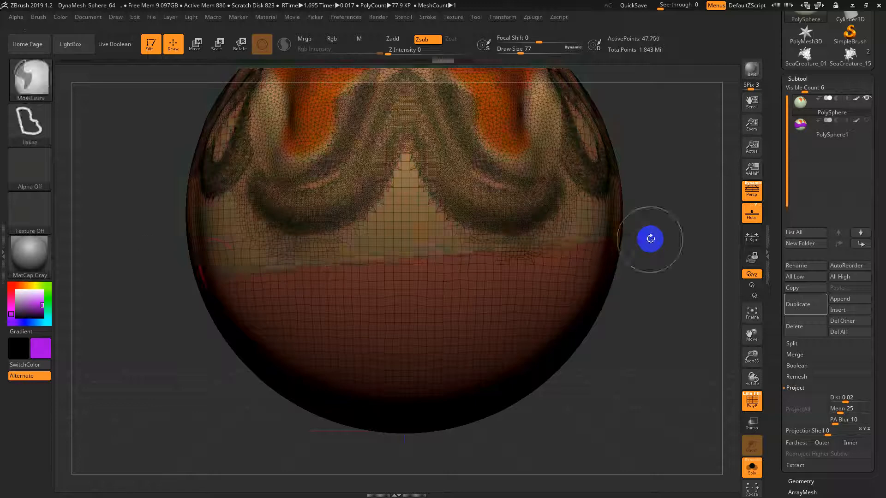
key("ctrl+z")
- Try a bent slice that separates the sphere's lower left part, inspect the new polygroup and undo the slice
mouse_move(172, 281)
left_mouse_down("ctrl+shift")
mouse_move(619, 297)
mouse_move(378, 286)
mouse_move(471, 454)
left_mouse_up("ctrl+shift")
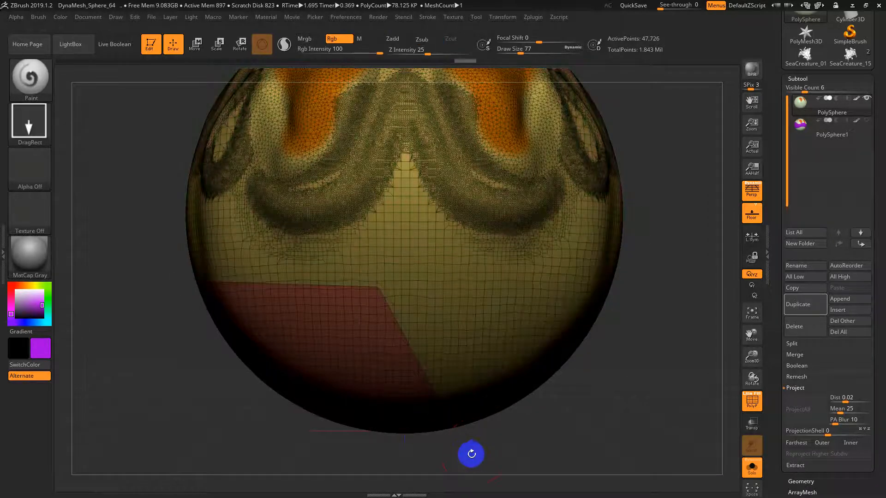
left_click_drag(559, 444, 564, 405)
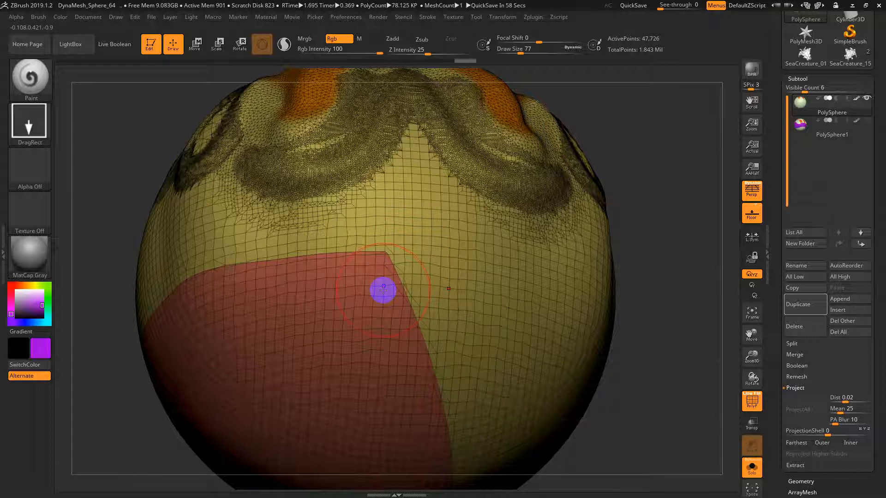
mouse_move(668, 317)
left_mouse_down("shift")
mouse_move(669, 333)
mouse_move(658, 308)
left_mouse_up("shift")
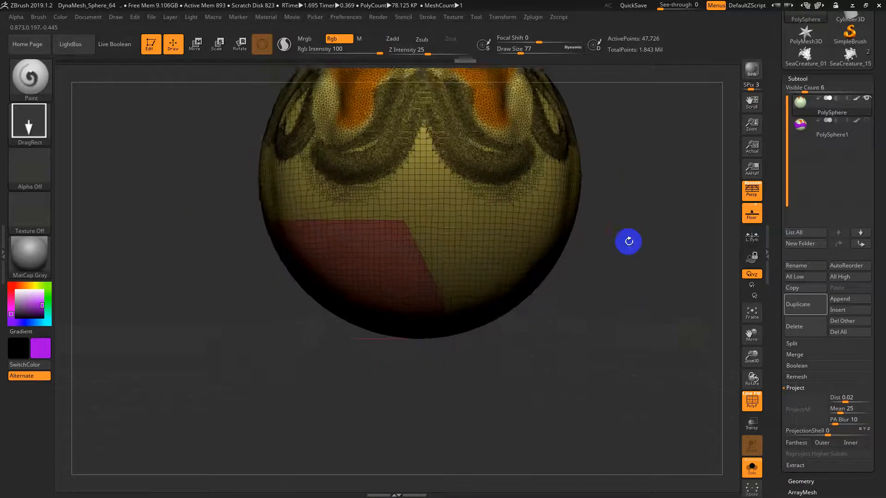
left_click_drag(629, 241, 613, 306)
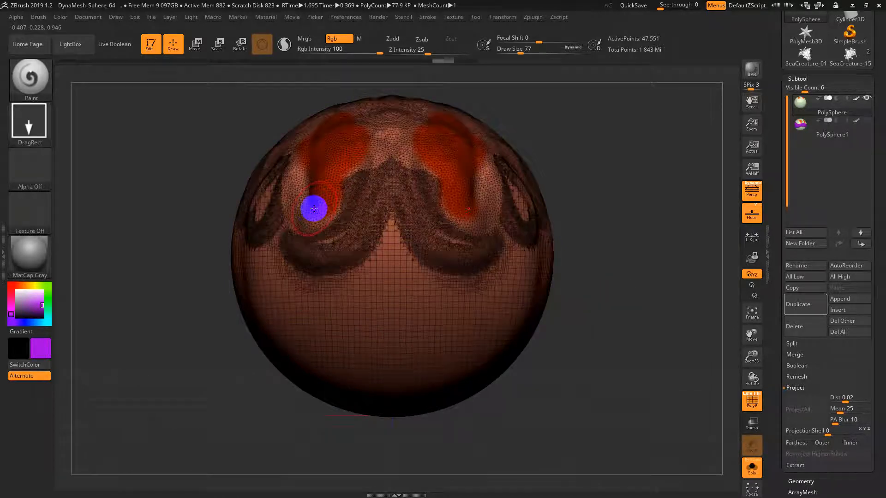
- Make TrimCurve the active selection brush and dismiss the selection-brush note
key("b")
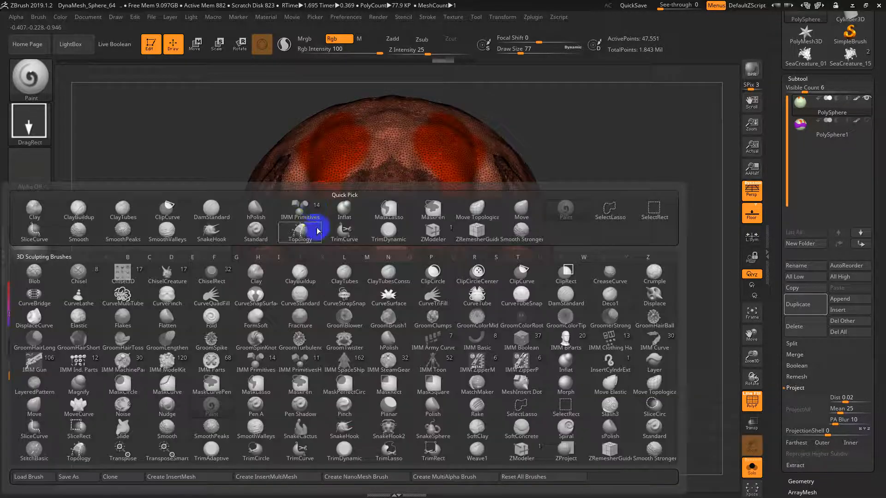
key("t")
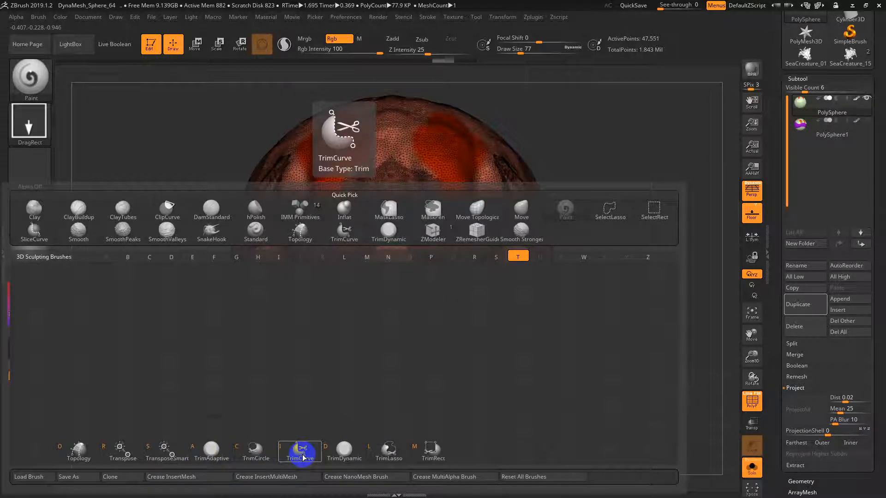
left_click(301, 452)
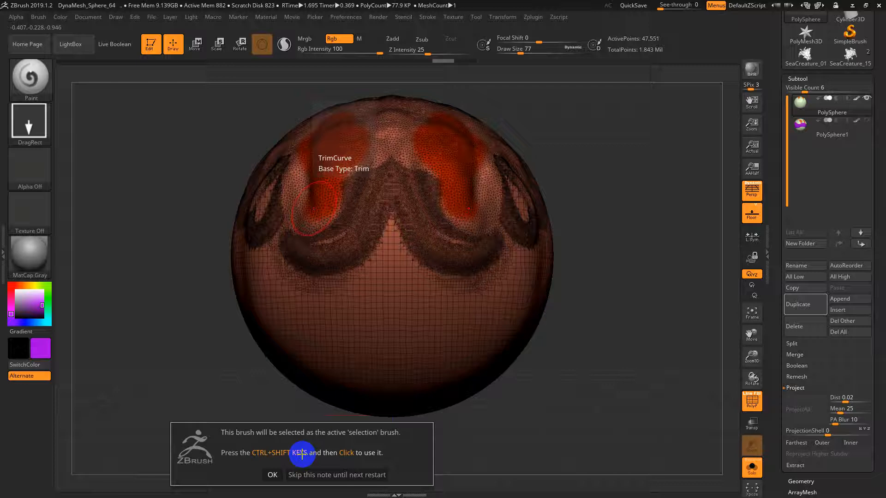
left_click(273, 474)
- Trim off the sphere's upper left side along a steep diagonal line and inspect the cut face
left_click_drag(196, 369, 402, 56, "ctrl+shift")
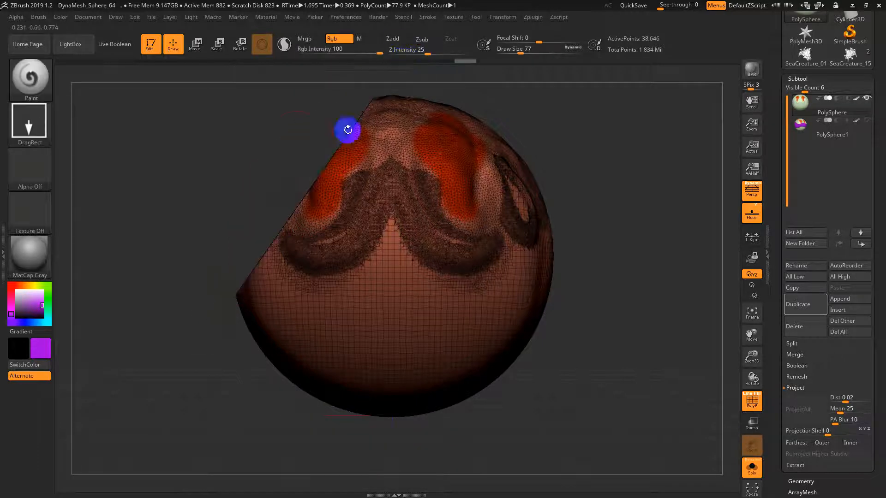
left_click_drag(348, 130, 323, 156)
left_click_drag(547, 149, 639, 282, "alt")
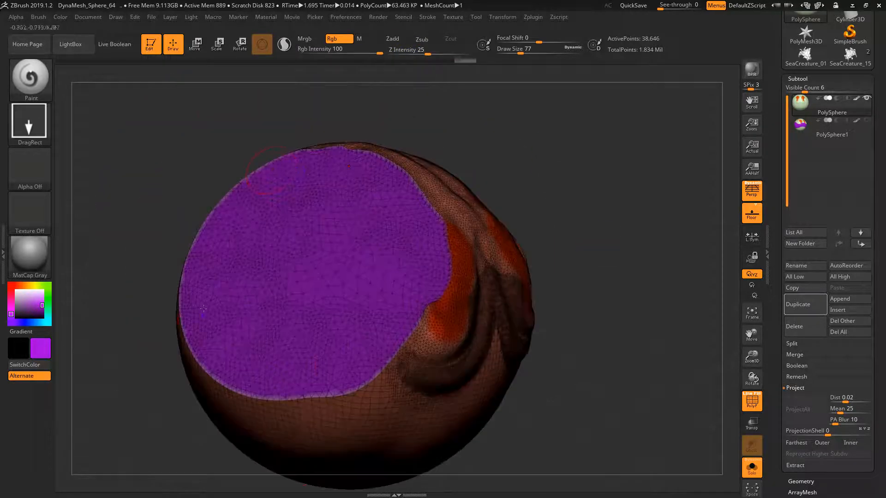
left_click_drag(594, 226, 573, 250, "alt")
key("shift+f")
key("shift+f")
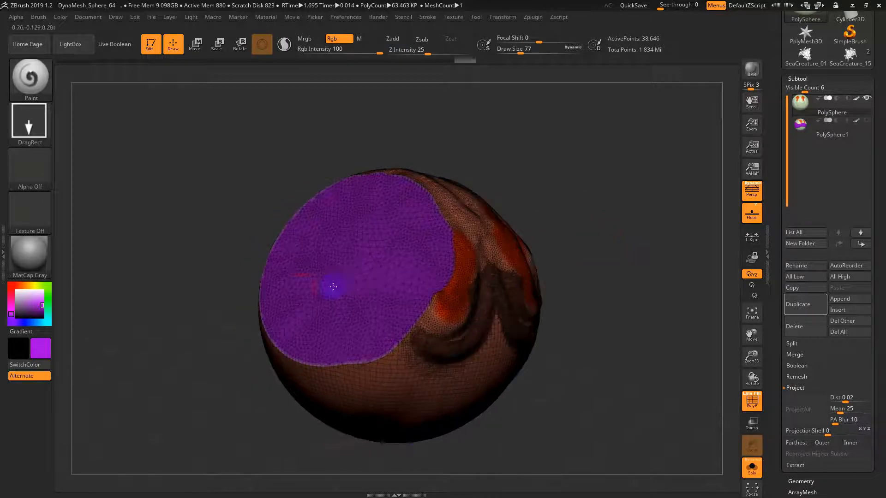
- Set the main colour to white, undo the steep trim and trim the sphere's upper left side along a shallower diagonal
left_click(17, 291)
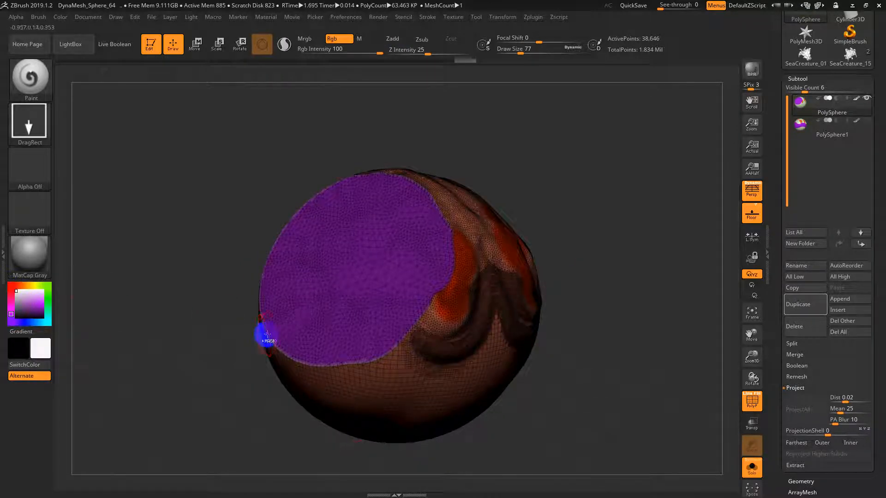
key("ctrl+z")
left_click_drag(206, 344, 178, 338, "shift")
left_click_drag(284, 328, 529, 176, "ctrl+shift")
- Examine the trimmed face and its topology from several angles with the PolyFrame display on and off
left_click_drag(303, 222, 340, 270)
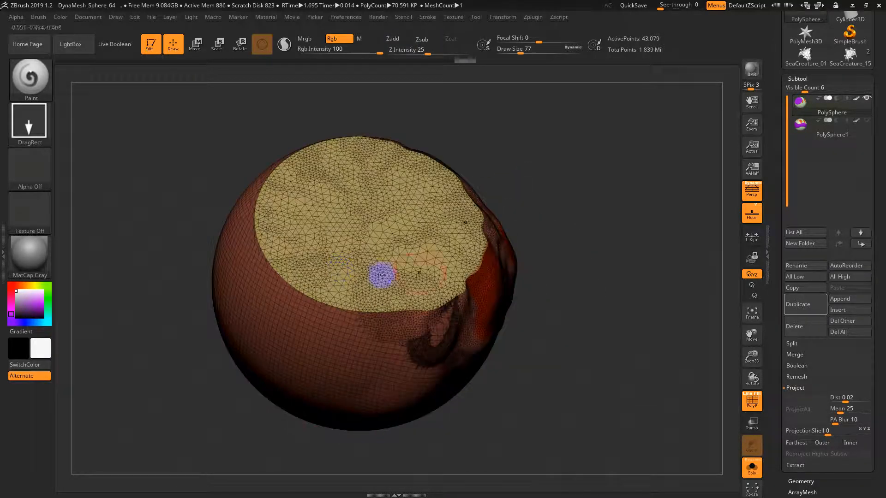
left_click_drag(580, 205, 485, 202)
mouse_move(583, 259)
left_mouse_down()
mouse_move(593, 275)
mouse_move(584, 251)
left_mouse_up()
key("shift+f")
key("shift+f")
key("shift+f")
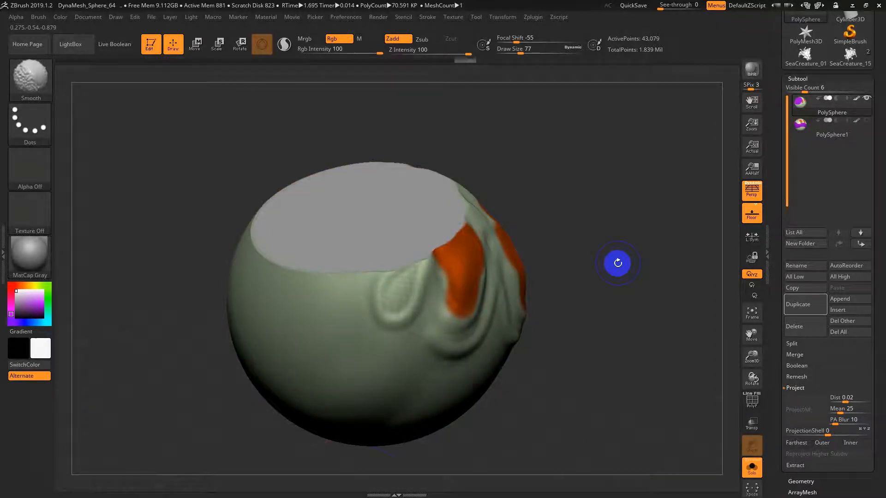
key("shift+f")
key("shift+f")
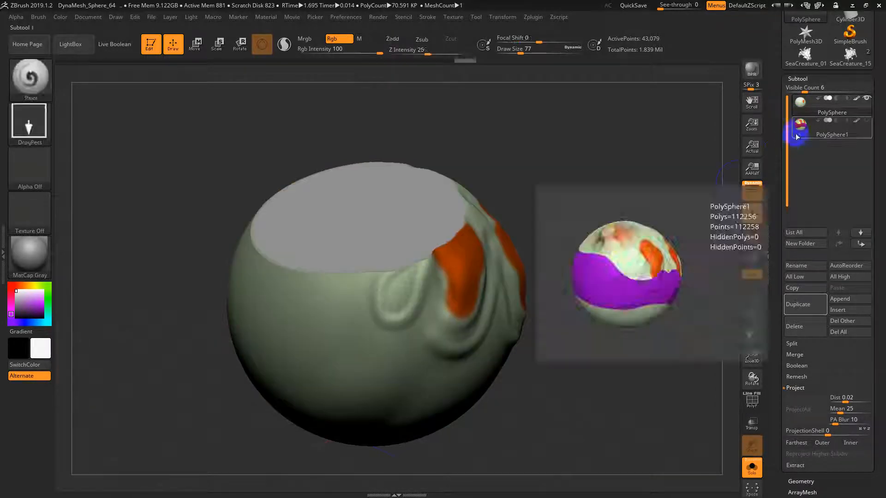
left_click_drag(542, 298, 579, 283)
key("shift+f")
- Isolate the cut face's polygroup to check it, and show the whole mesh again
key("ctrl+shift")
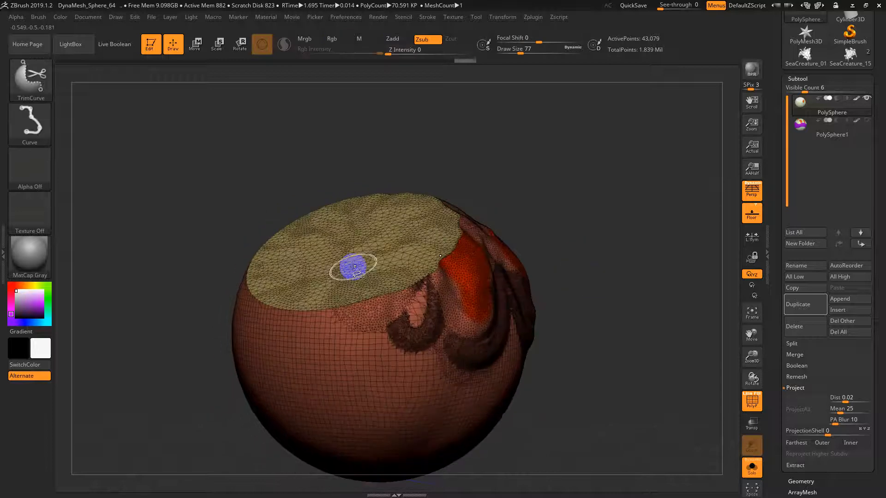
left_click(354, 256, "ctrl+shift")
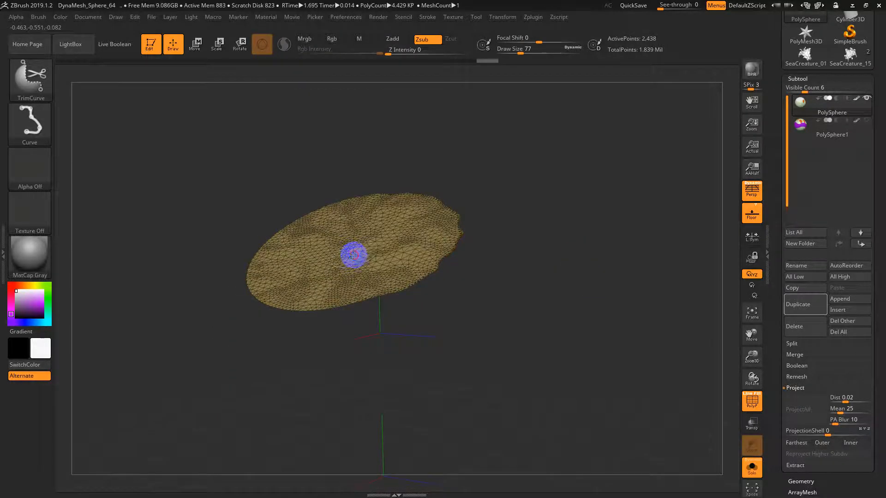
left_click(354, 255, "ctrl+shift")
left_click_drag(556, 251, 603, 262)
left_click(601, 254, "ctrl+shift")
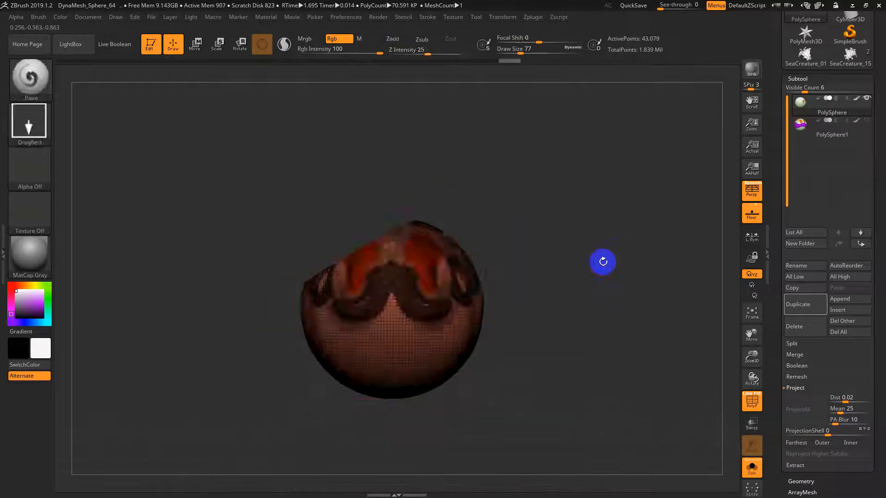
- Set the brush draw size to 97 and collapse the subtool list
key("shift+f")
key("s")
left_click_drag(474, 317, 488, 322)
key("shift+f")
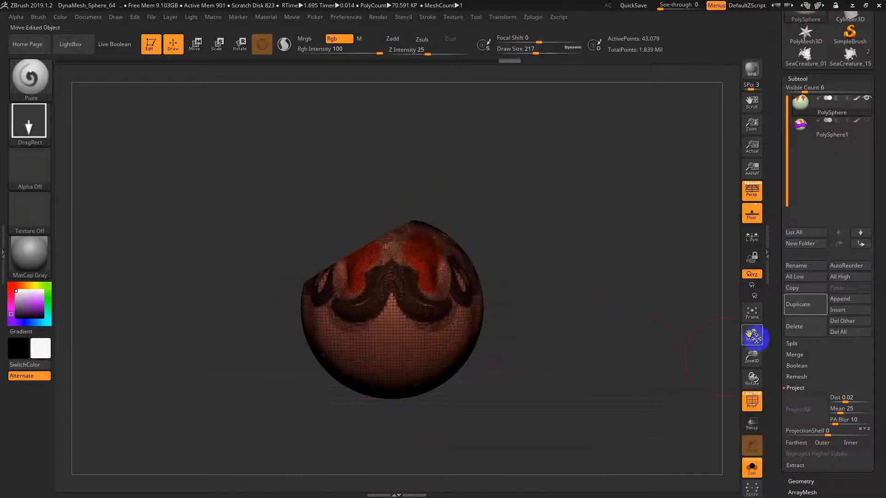
left_click(798, 80)
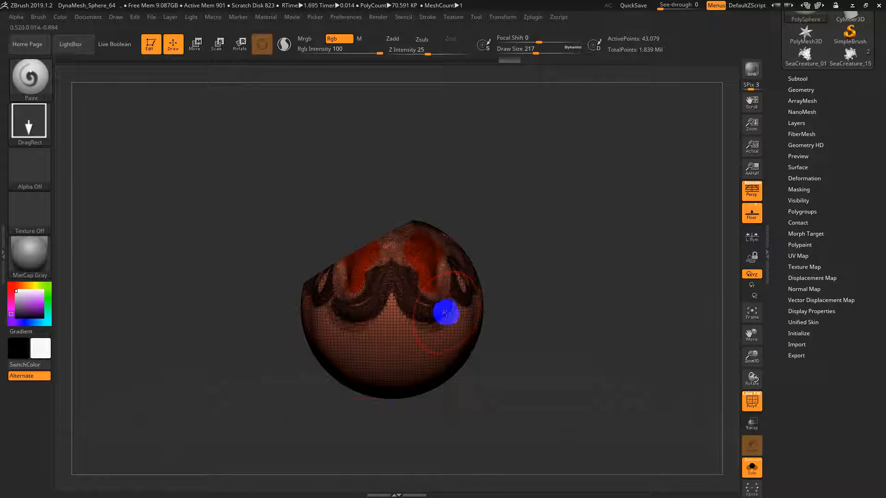
key("s")
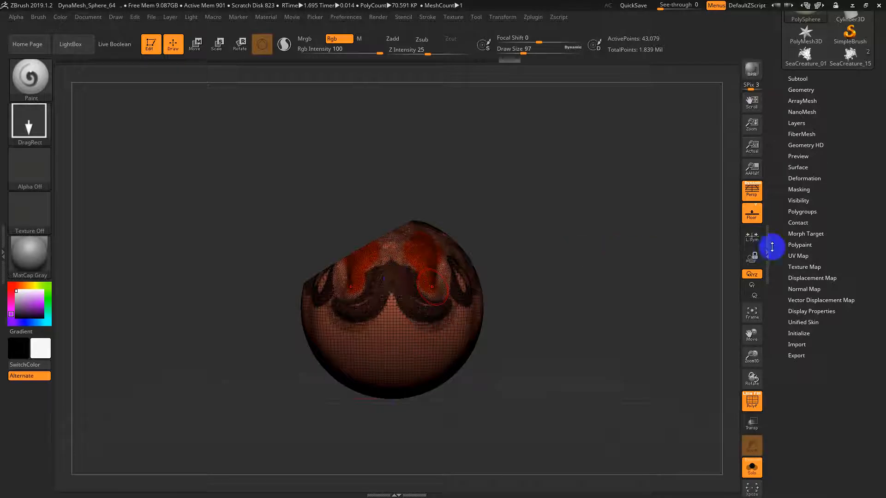
- Hide the PolyFrame lines and turn off the Colorize option in the PolySphere subtool's Polypaint settings
key("shift+f")
left_click(801, 245)
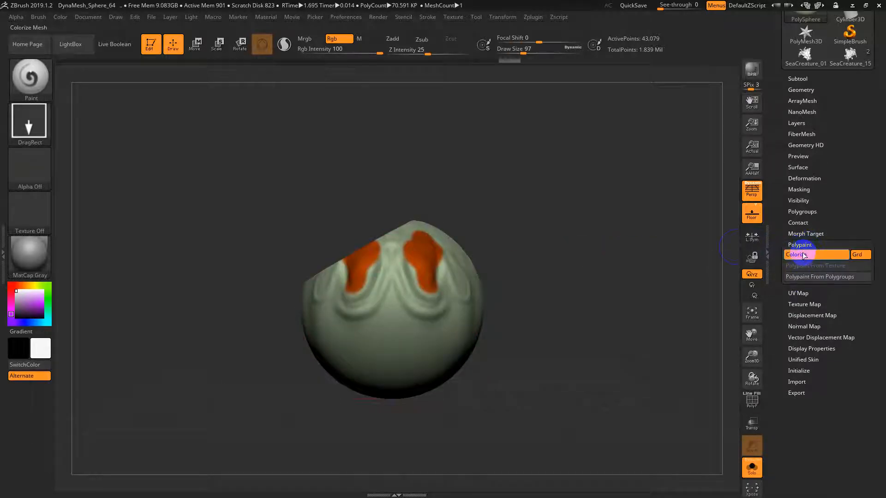
left_click(800, 254)
left_click(800, 245)
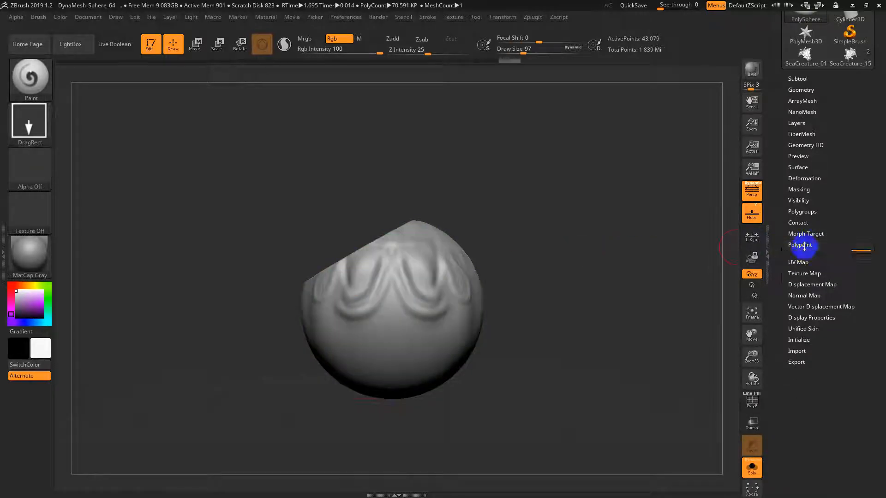
- Show PolyFrame again and examine the trimmed face's triangulated topology on the uncoloured sphere
key("shift+f")
mouse_move(569, 293)
left_mouse_down()
mouse_move(575, 383)
mouse_move(534, 317)
mouse_move(574, 323)
mouse_move(402, 153)
left_mouse_up()
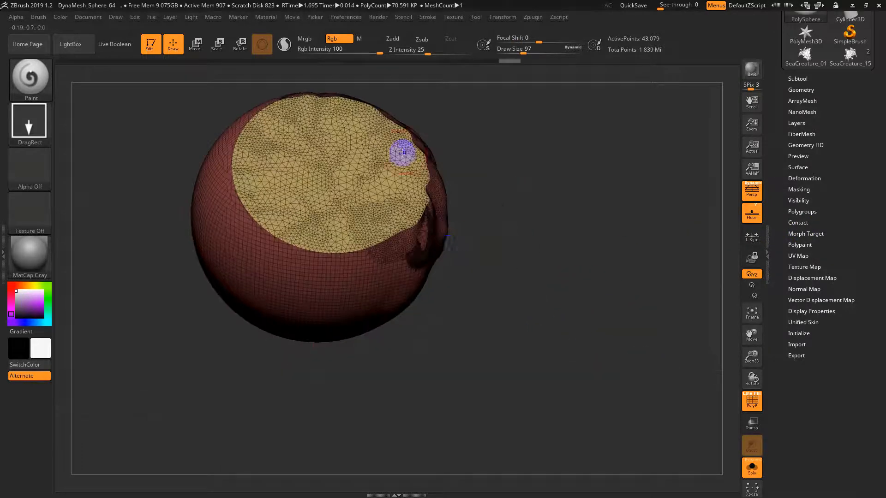
left_click_drag(539, 279, 533, 314)
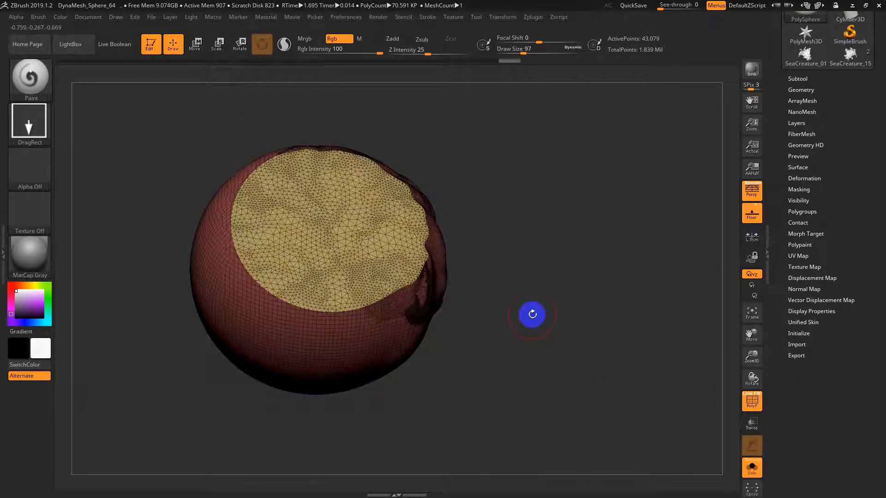
- Expand the subtool list, make PolySphere1 the active subtool in the front view and display its PolyFrame
left_click(802, 90)
left_click(799, 78)
left_click_drag(688, 218, 630, 207)
key("shift+f")
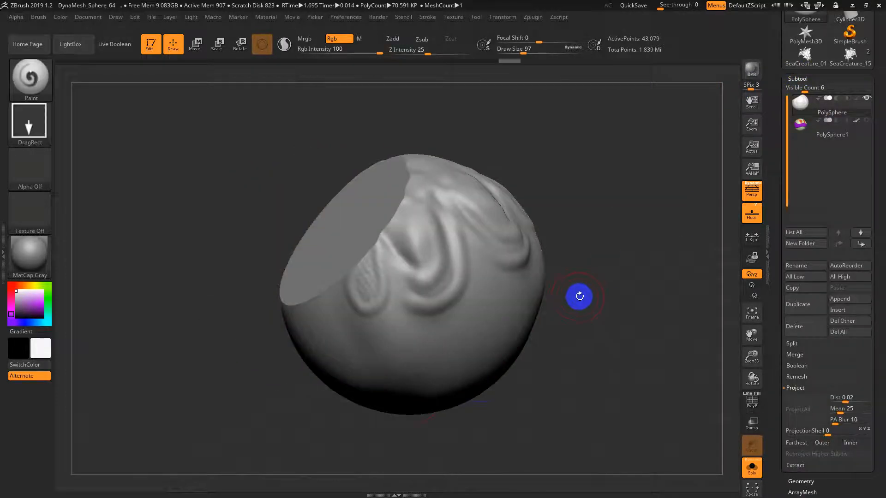
left_click_drag(580, 296, 677, 259)
left_click(805, 127)
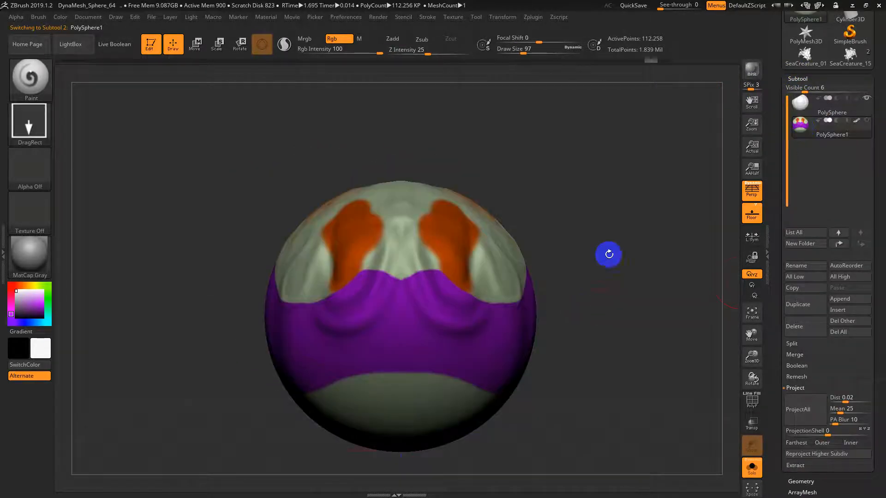
key("shift+f")
key("shift+f")
key("shift+f")
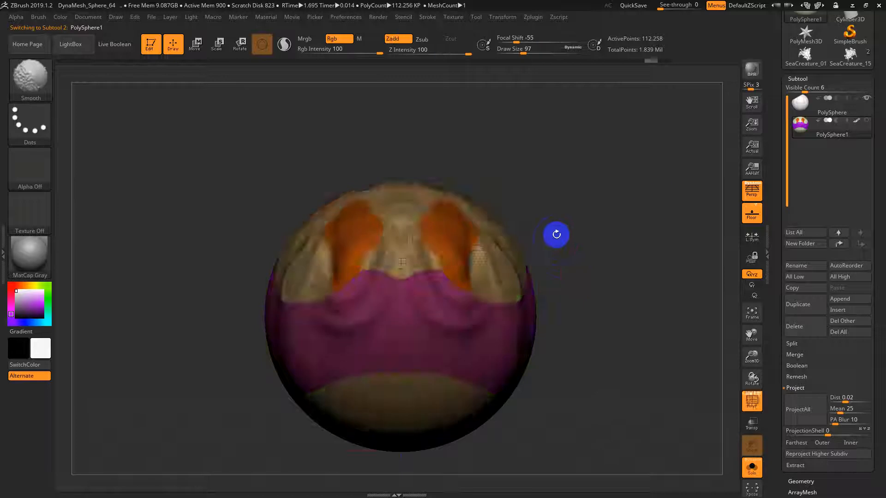
- Step PolySphere1 down to a lower subdivision level and keep its PolyFrame displayed
key("shift+f")
left_click_drag(590, 315, 578, 289, "alt")
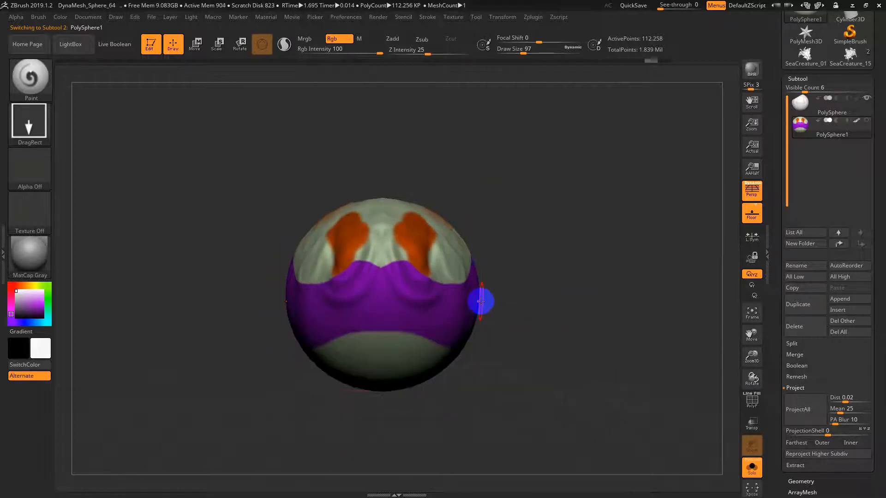
key("shift+f")
key("shift+d")
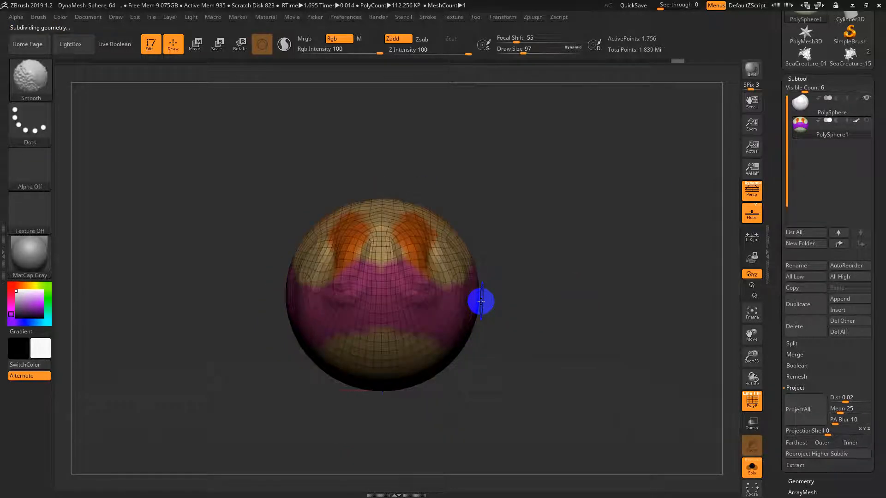
- Choose SelectRect as the selection brush for partially hiding the sphere
left_click_drag(559, 302, 224, 369, "ctrl+shift")
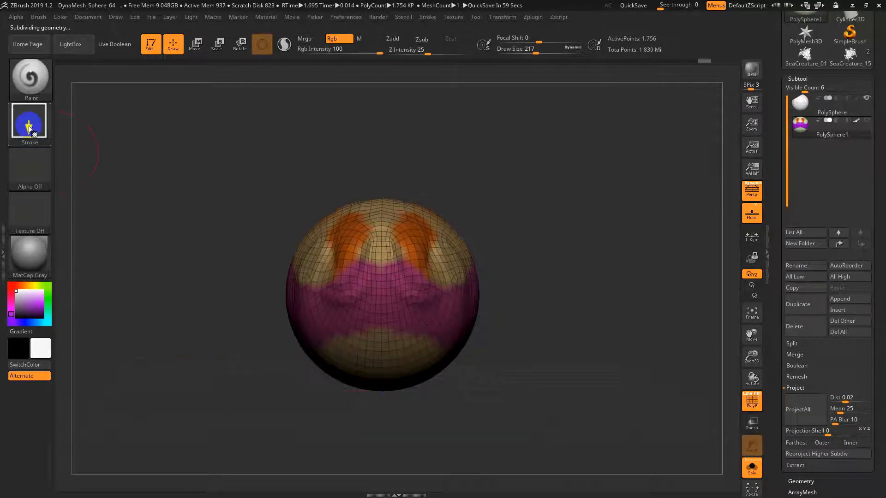
key("ctrl+shift")
left_click(30, 81)
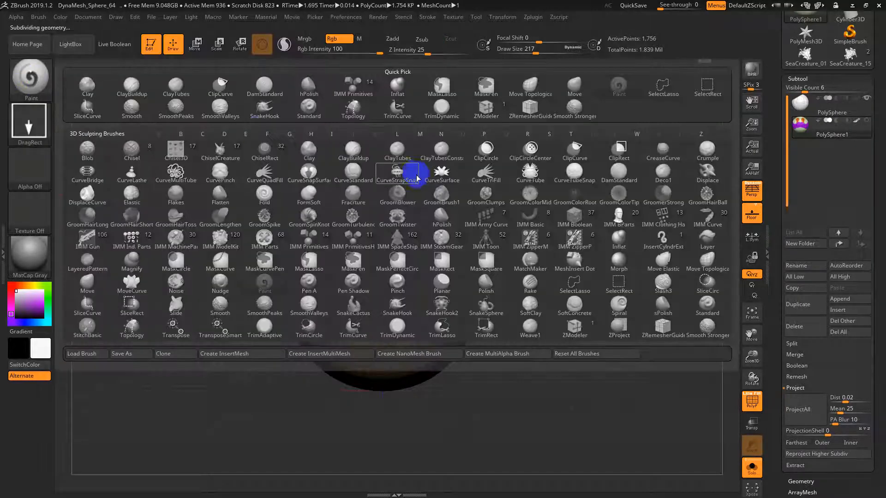
key("s")
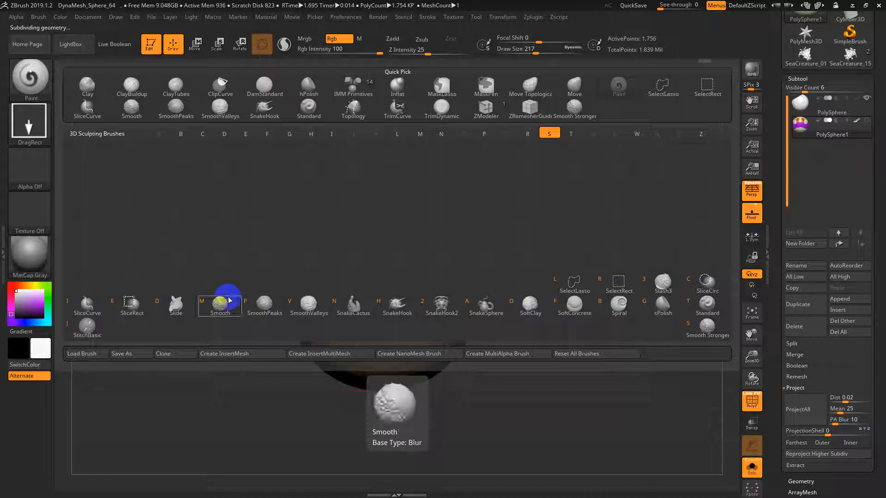
left_click(621, 286)
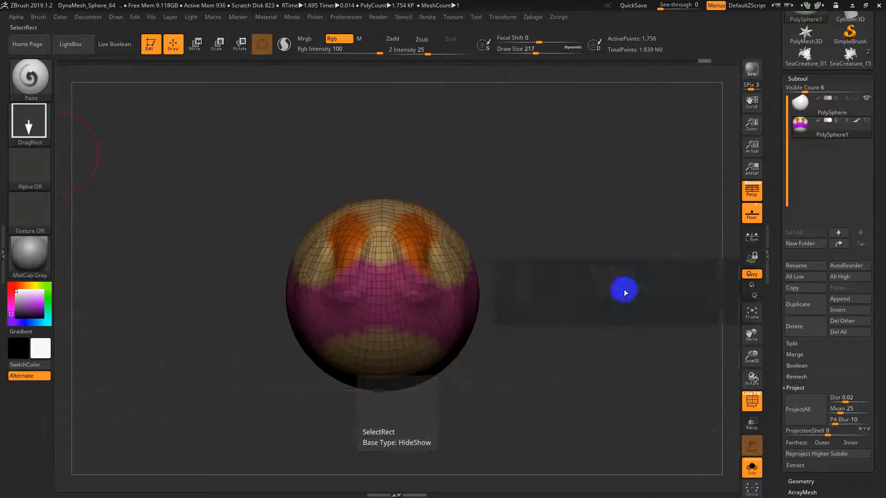
- Isolate the sphere's lower half with a rectangular selection and assign it a separate polygroup
left_click(595, 310)
left_click_drag(588, 314, 219, 388, "ctrl+shift")
left_click(535, 292, "ctrl+shift")
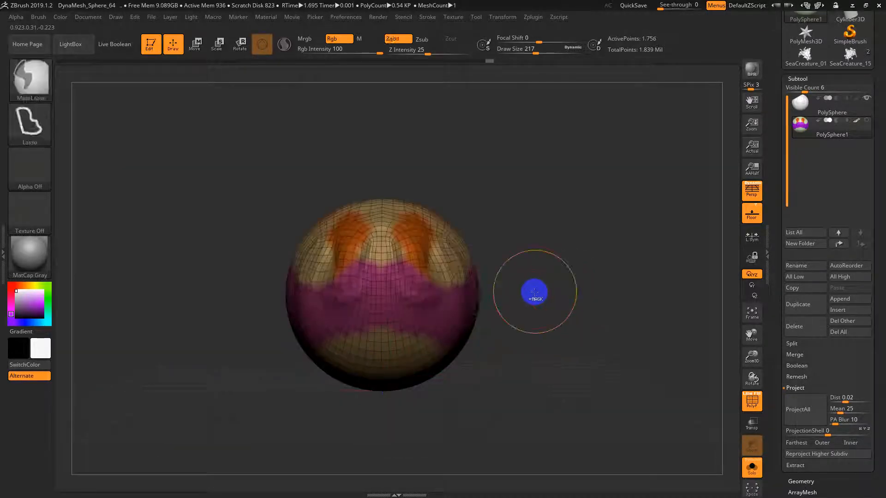
left_click_drag(516, 291, 184, 410, "ctrl+shift")
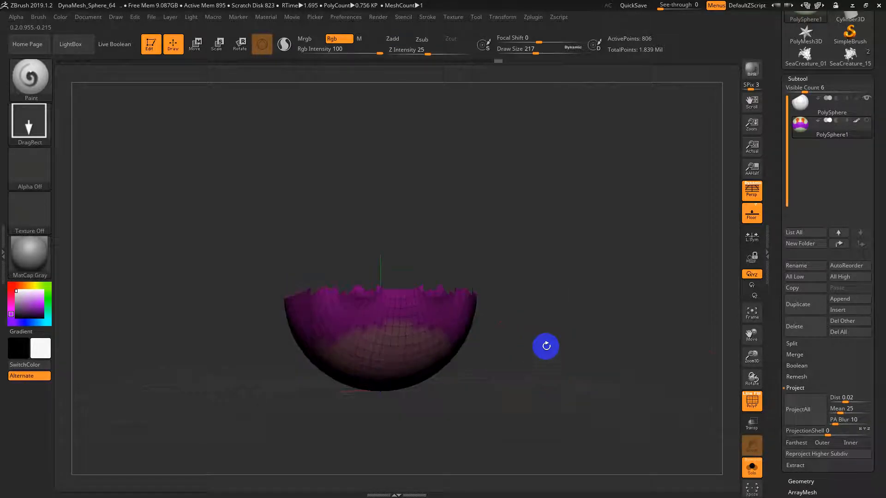
- Turn off Colorize in PolySphere1's Polypaint settings and reveal the whole sphere
left_click(826, 81)
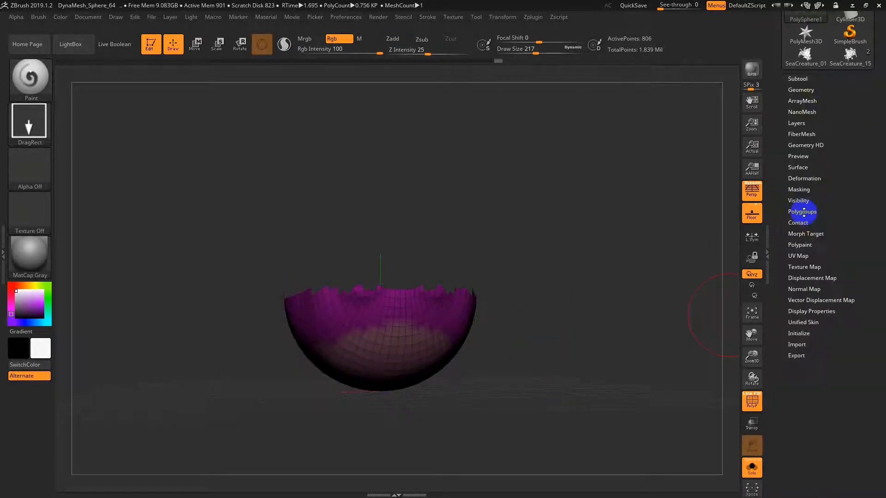
left_click(799, 244)
left_click(801, 255)
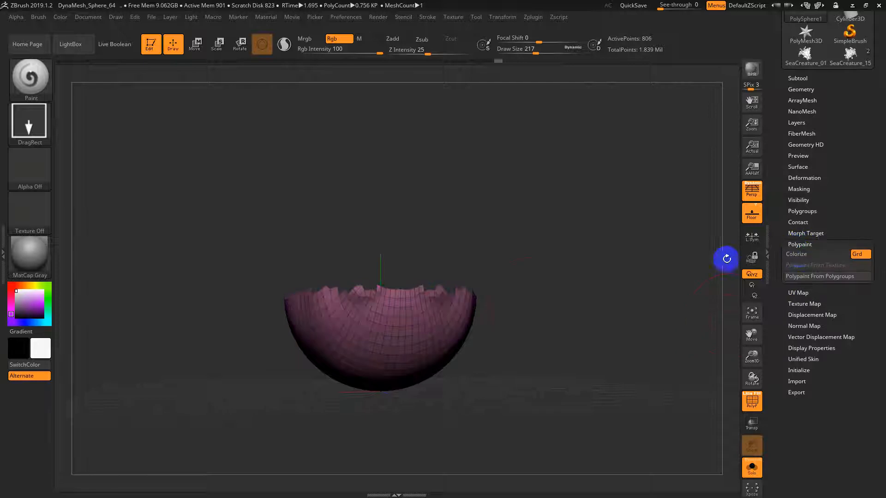
left_click(550, 303, "ctrl+shift")
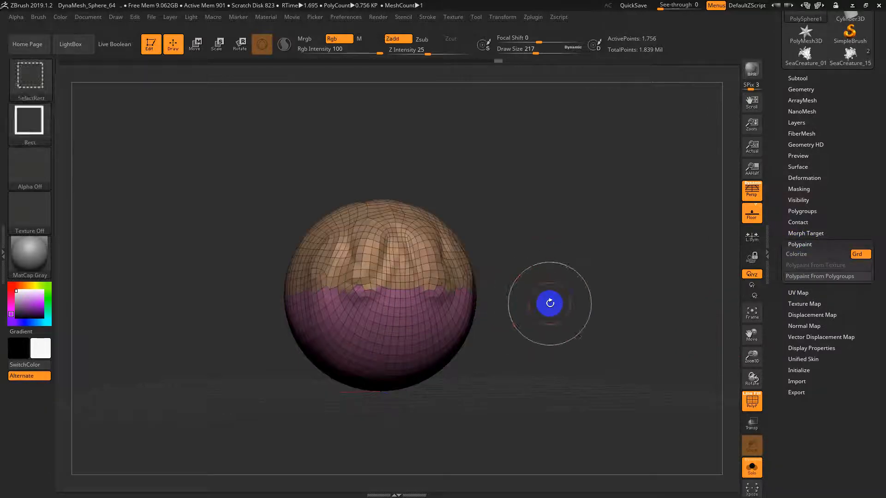
left_click(812, 255)
left_click(815, 258)
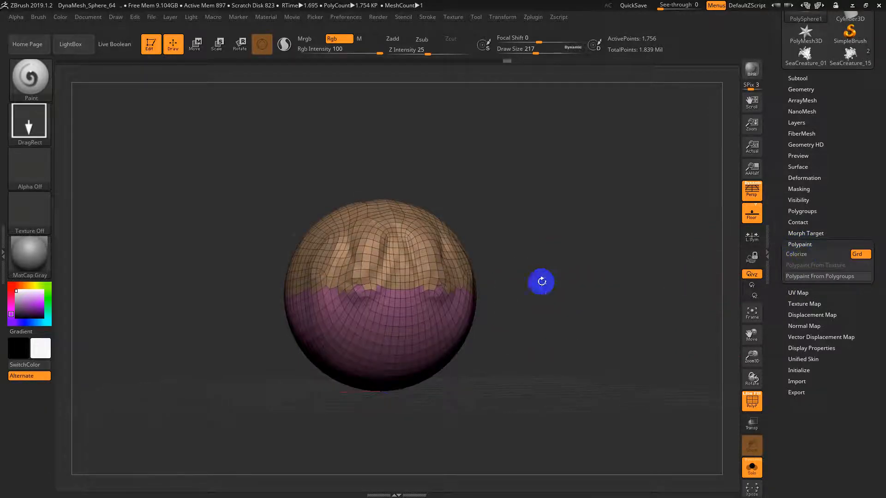
- Unwrap the sphere's UVs with UV Master, enabling Polygroups for separate UV islands
left_click_drag(542, 283, 543, 314, "alt")
left_click_drag(440, 298, 607, 300)
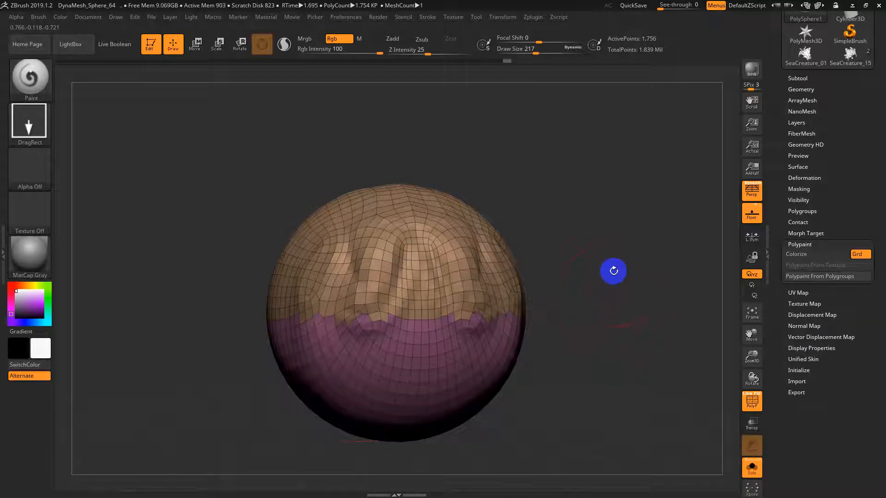
left_click_drag(613, 270, 590, 288)
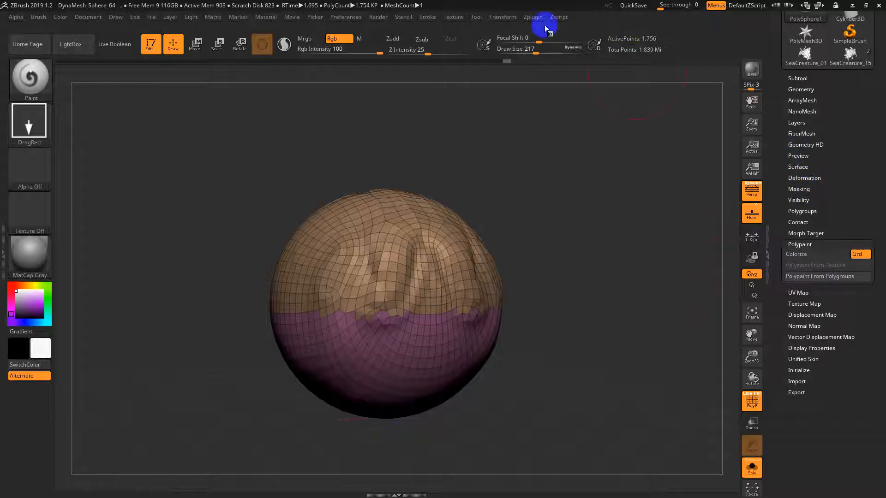
left_click(535, 17)
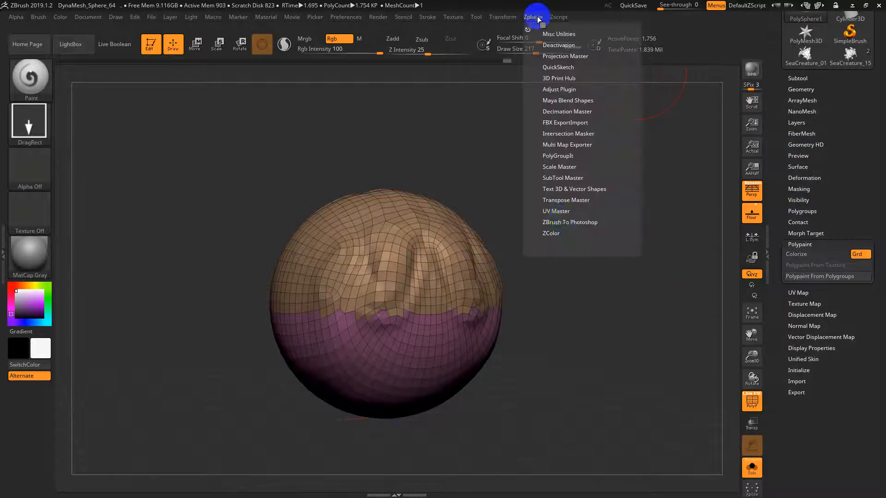
left_click(557, 211)
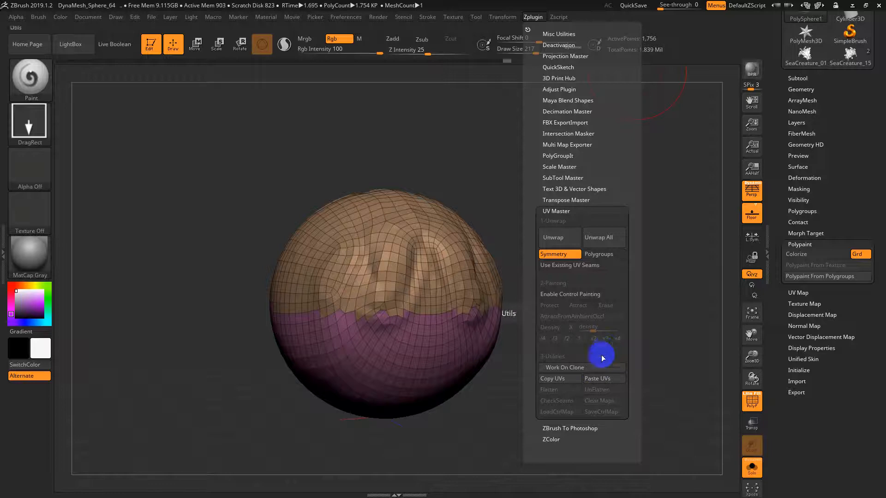
left_click(601, 255)
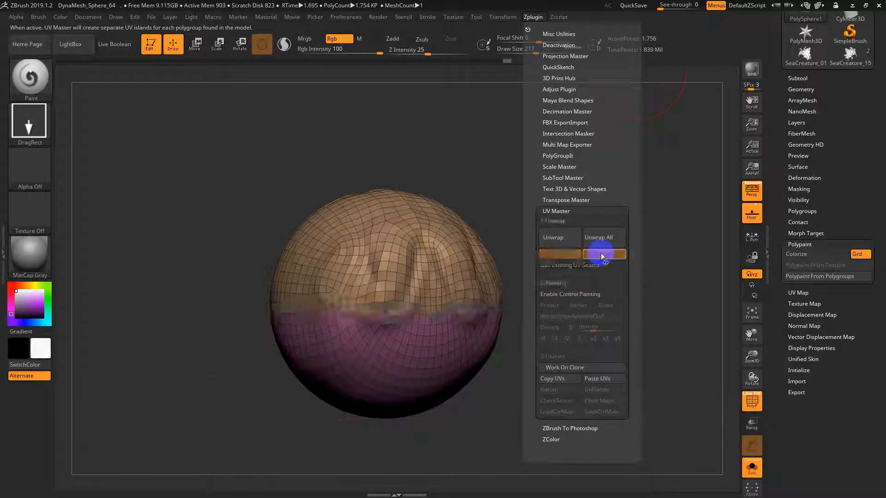
left_click(563, 242)
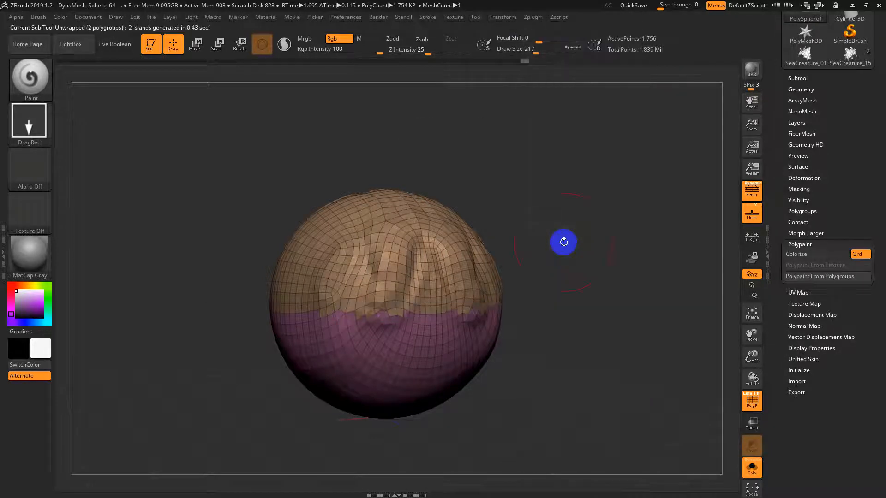
- Create a UV Master working clone of the sphere and flatten it to show the UV islands
left_click(530, 16)
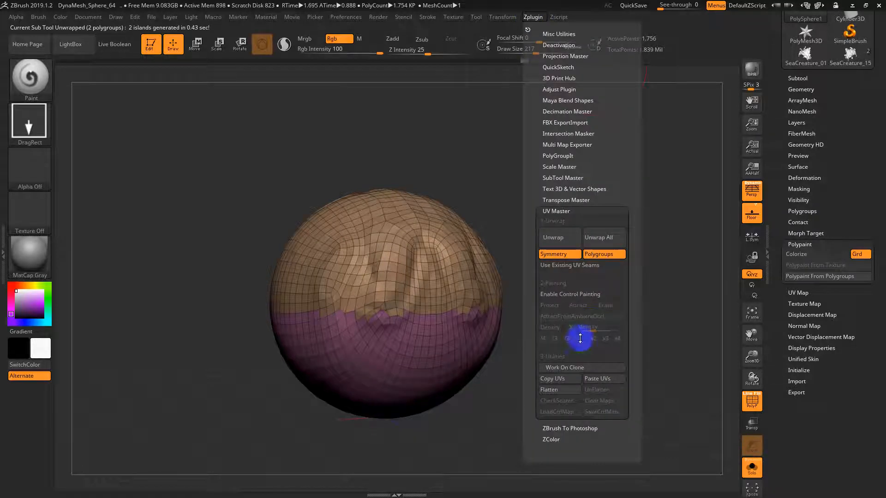
left_click(565, 368)
left_click(557, 389)
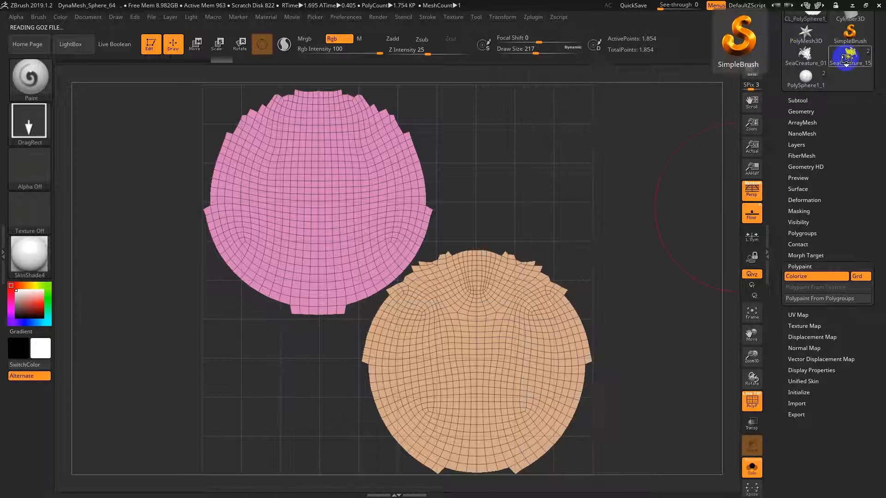
- Return to the PolySphere1_1 tool, expand its subtool list and make the trimmed PolySphere subtool active
left_click(801, 82)
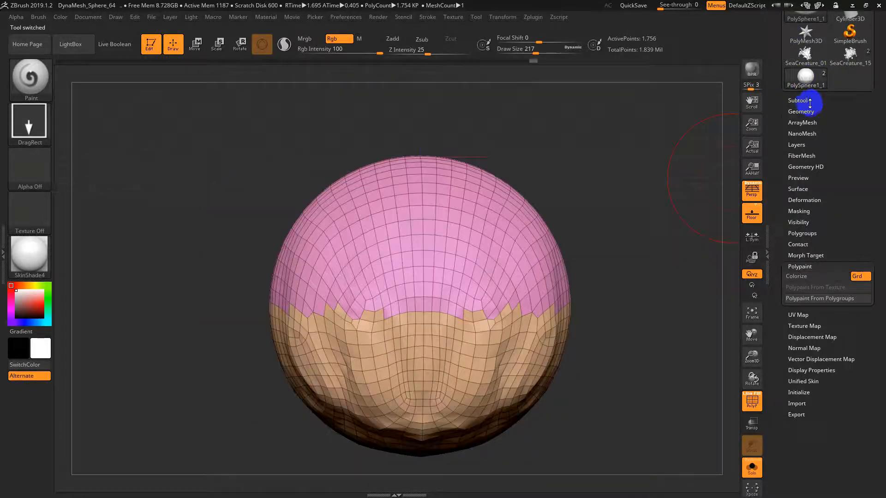
left_click(802, 111)
left_click(798, 100)
left_click(801, 124)
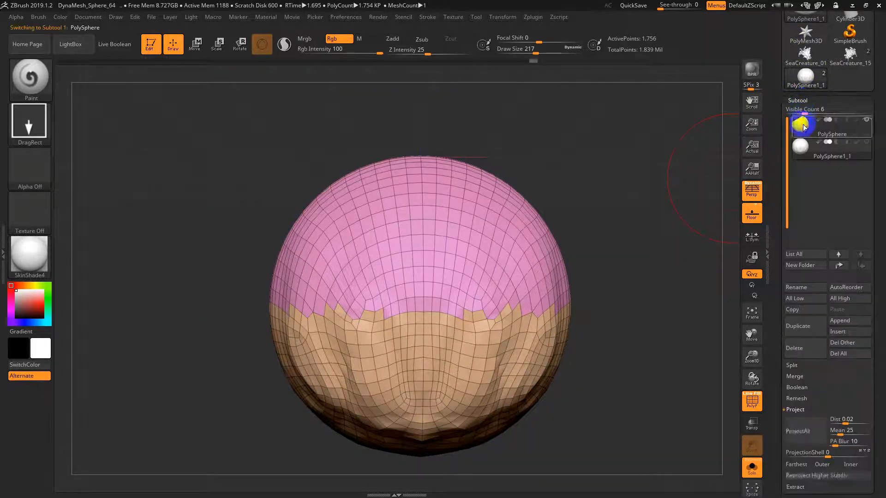
left_click_drag(587, 275, 565, 397)
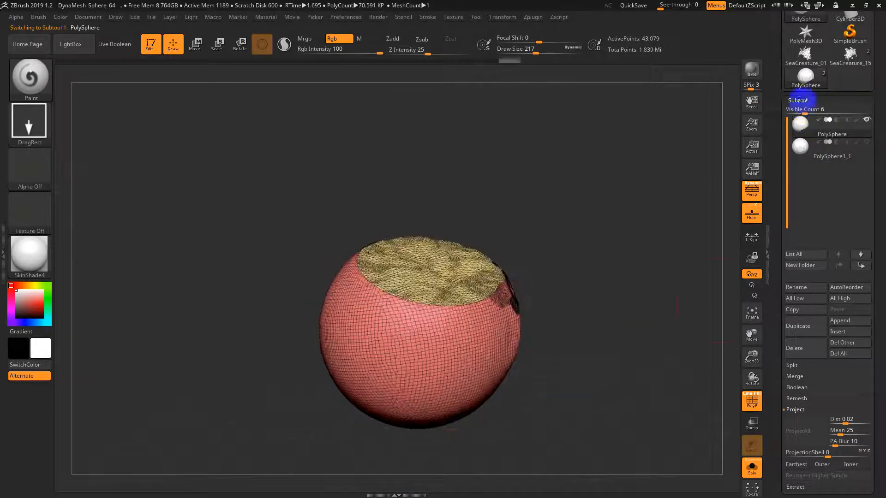
- Delete the PolySphere1_1 subtool
left_click(813, 156)
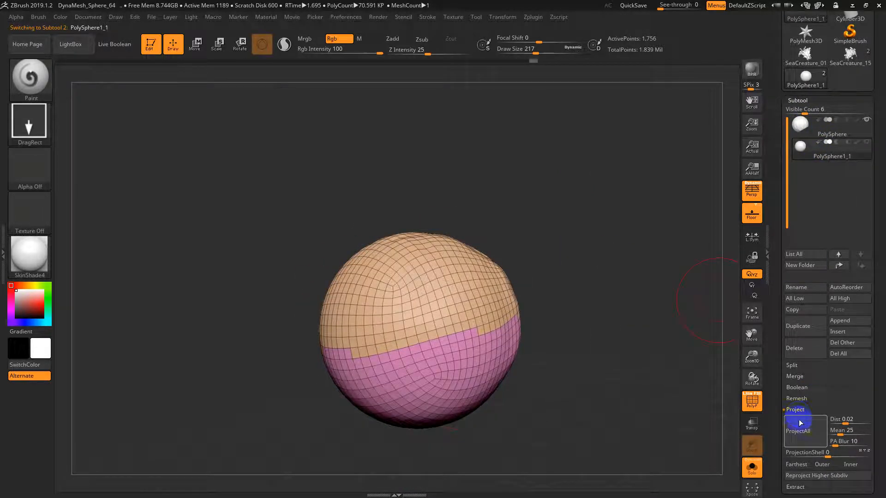
left_click(808, 354)
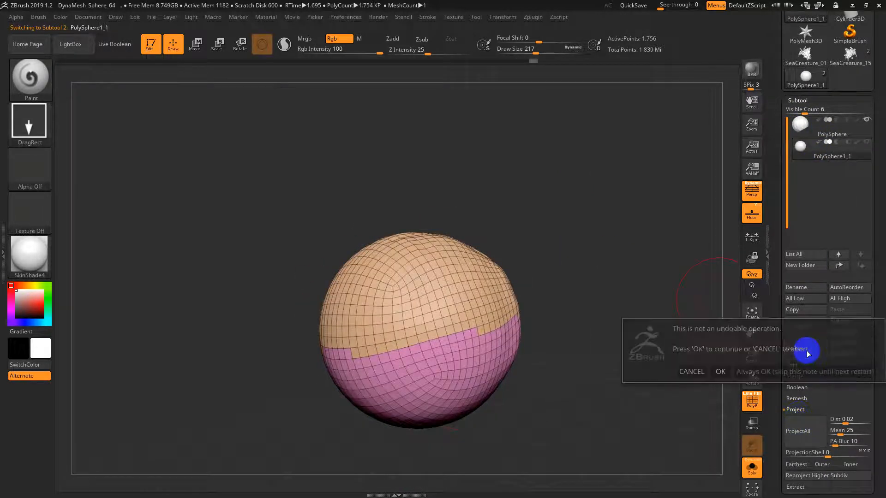
left_click(719, 370)
- Hide the PolyFrame lines and polygroup colours to examine the trimmed face and sculpted folds of PolySphere
left_click_drag(575, 381, 627, 338)
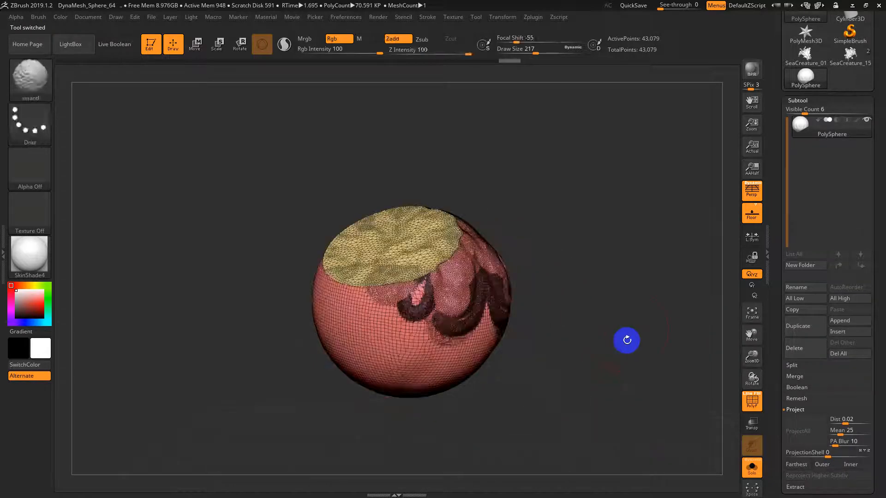
left_click(752, 398)
left_click_drag(619, 331, 601, 355)
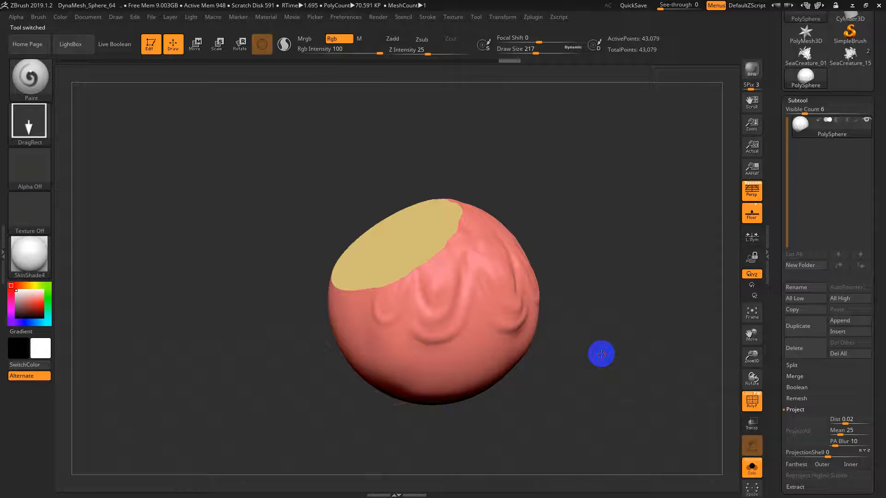
key("shift+f")
key("shift+f")
key("shift+f")
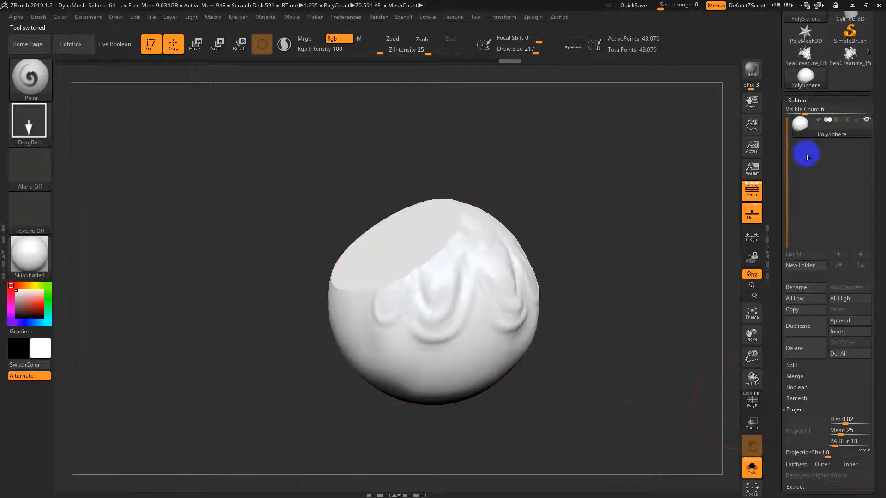
- Duplicate the PolySphere subtool and show the PolyFrame lines and polygroup colours on the copy
left_click(803, 330)
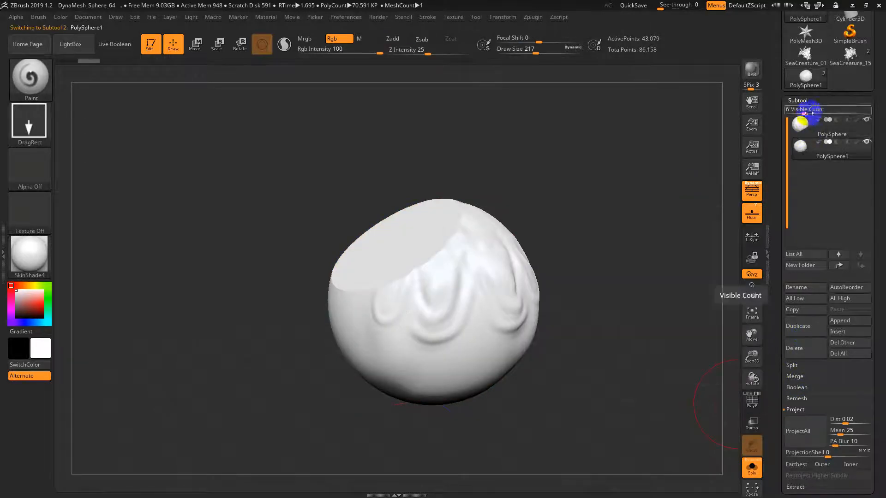
left_click(806, 100)
key("shift+f")
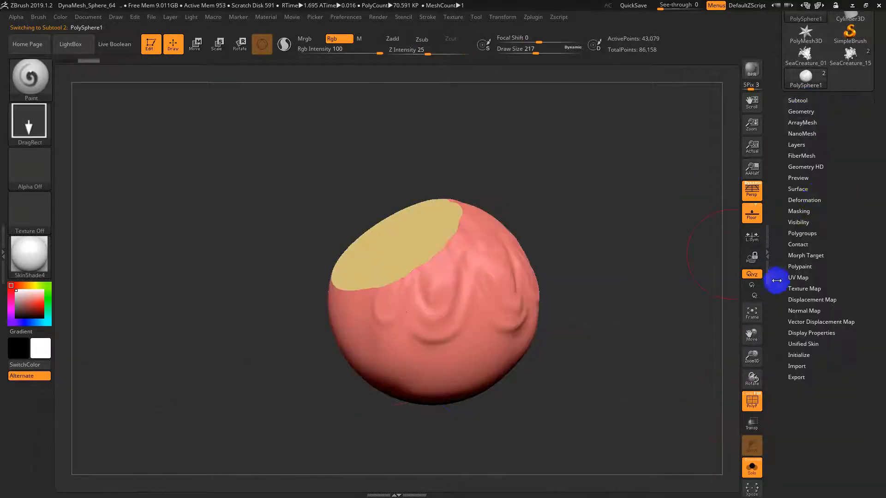
left_click(751, 400)
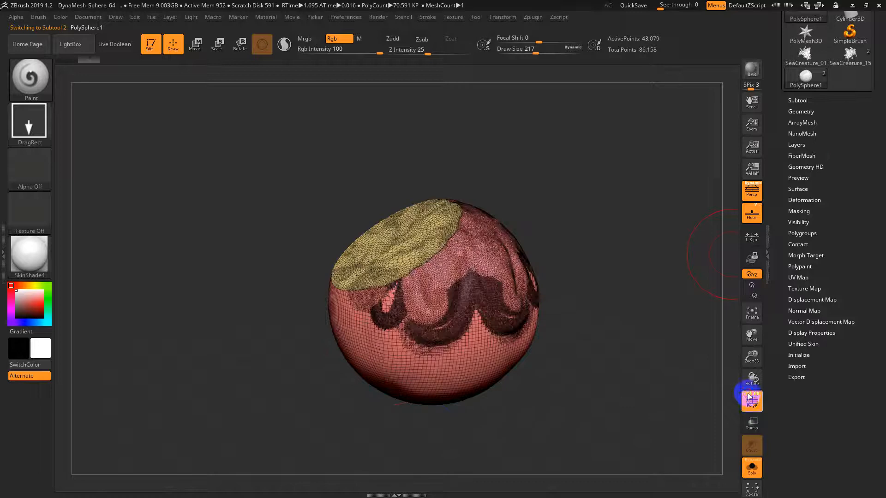
- ZRemesh the duplicated sphere with KeepGroups enabled and a target polygon count of 0.9447
left_click(804, 112)
scroll(787, 406, "down", 1)
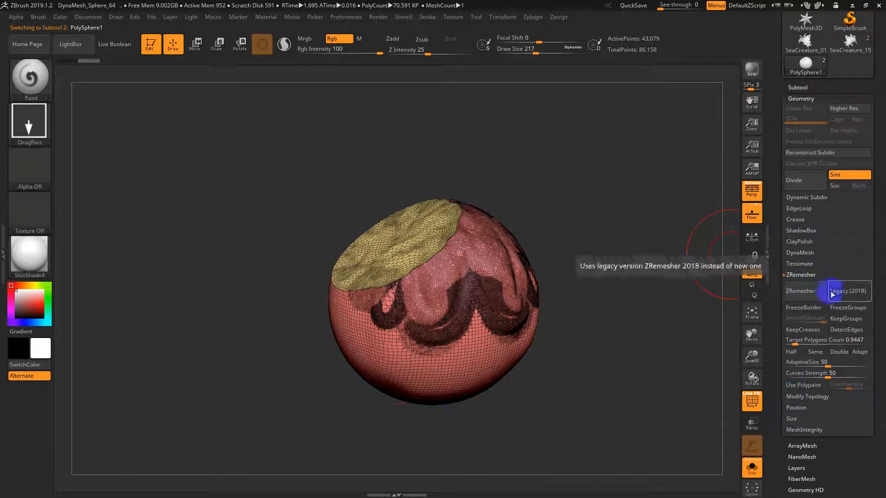
left_click(849, 319)
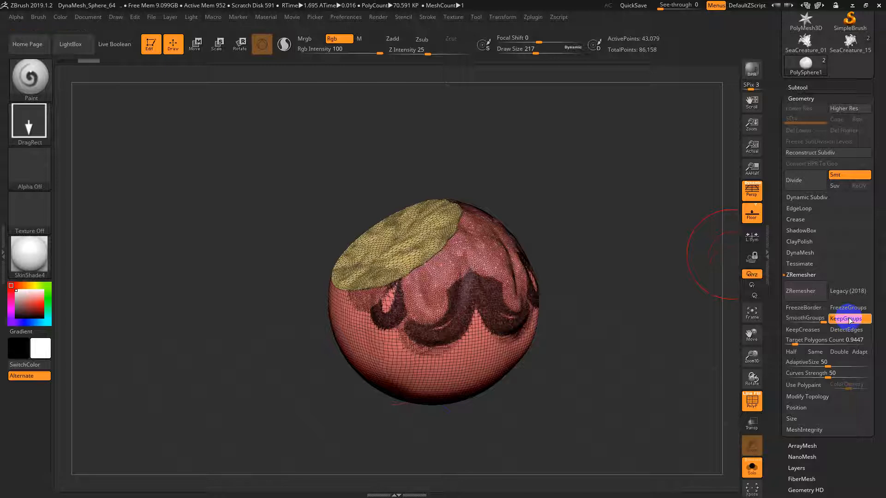
left_click_drag(566, 343, 529, 312)
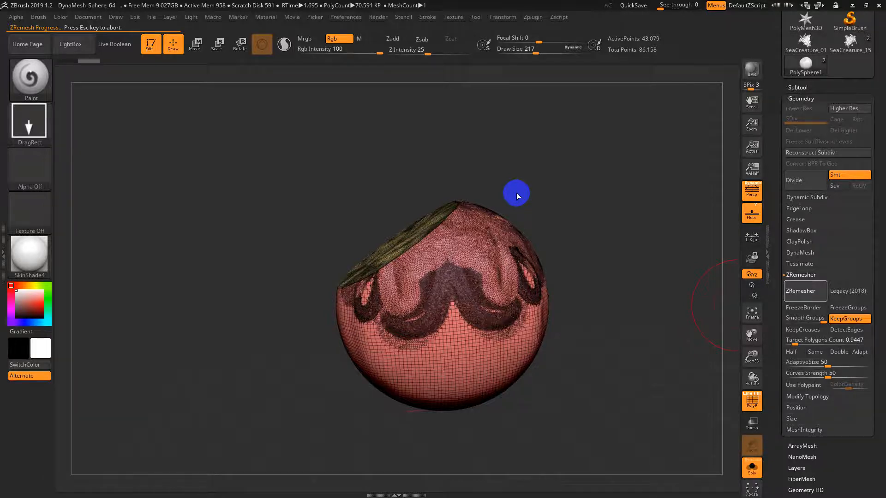
mouse_move(571, 391)
left_mouse_down()
mouse_move(586, 410)
mouse_move(562, 378)
left_mouse_up()
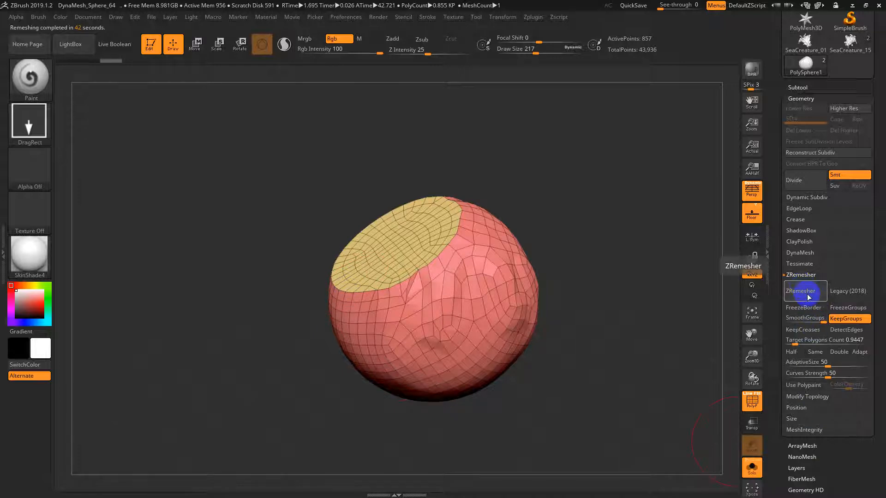
- Run ZRemesher again on the duplicated sphere, keeping KeepGroups enabled
left_click(809, 297)
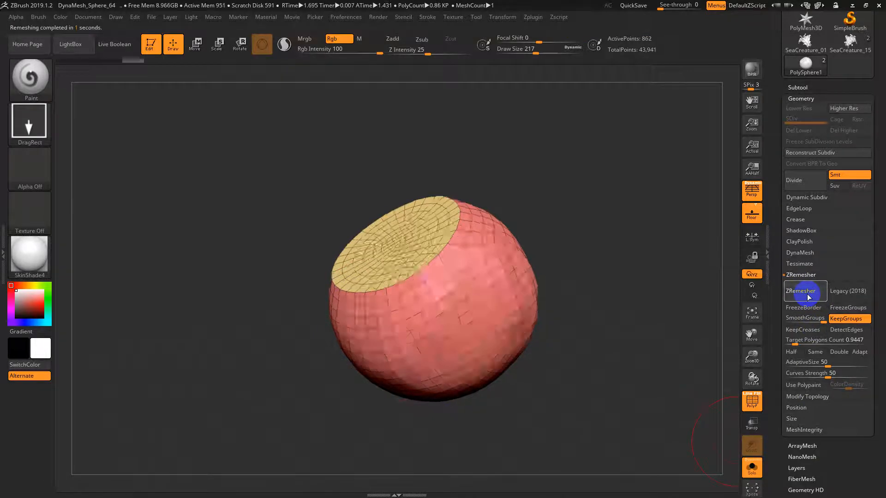
left_click_drag(568, 294, 572, 323)
- Select the original PolySphere subtool, hide its PolyFrame and turn on Colorize to show its polypaint
left_click(808, 86)
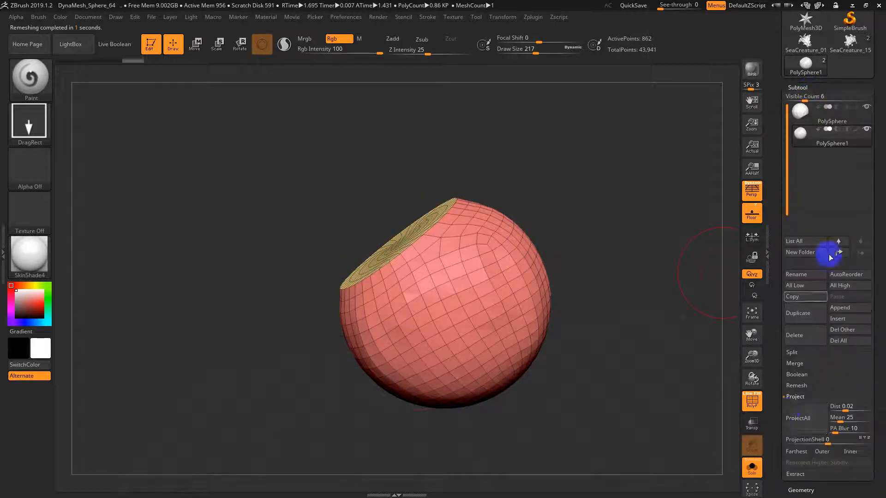
mouse_move(804, 132)
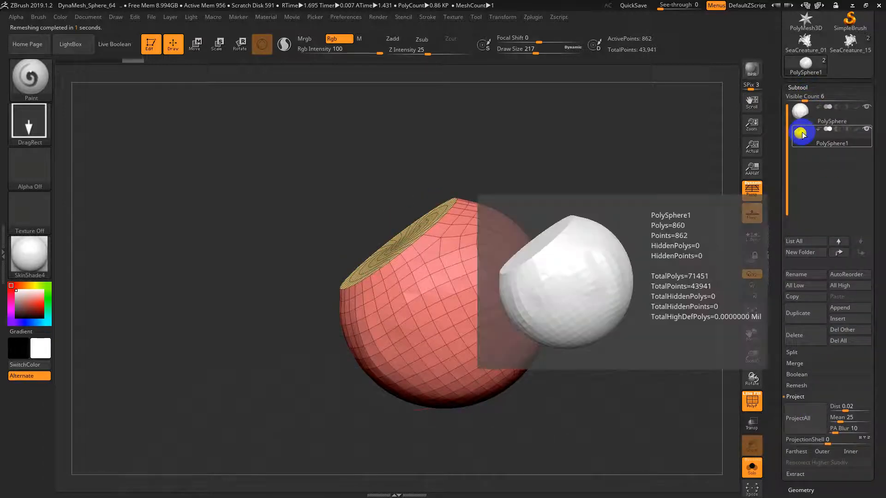
left_click(801, 111)
key("shift+f")
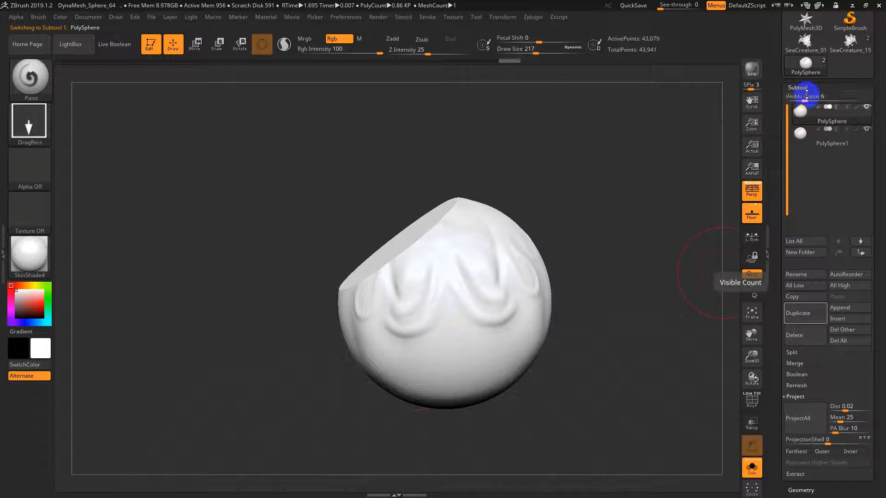
left_click(807, 90)
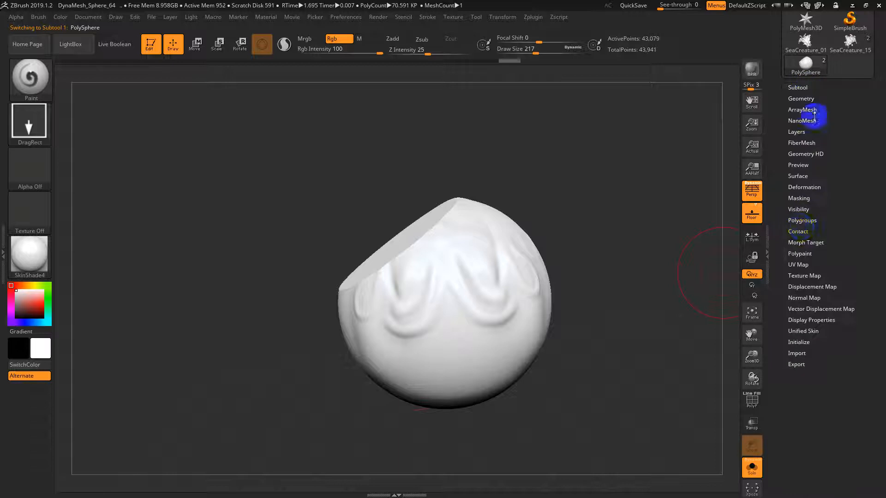
left_click(801, 254)
left_click(805, 262)
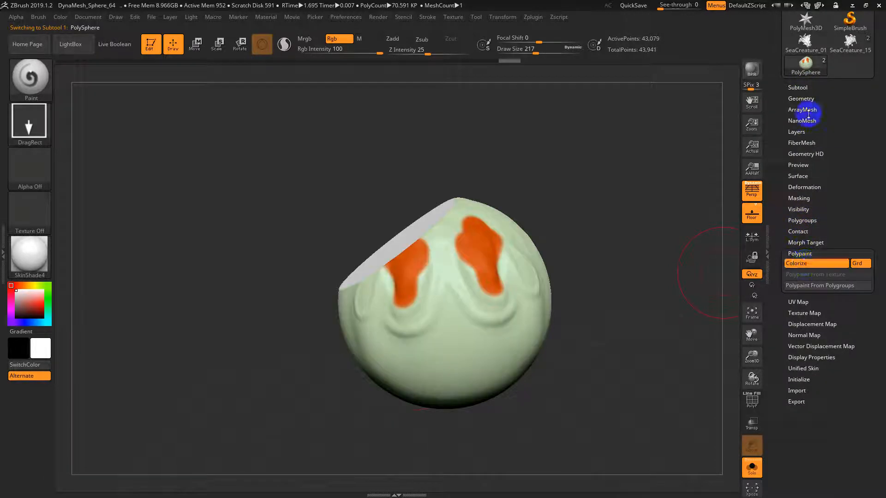
left_click(805, 87)
mouse_move(583, 225)
left_mouse_down()
mouse_move(614, 248)
mouse_move(597, 226)
left_mouse_up()
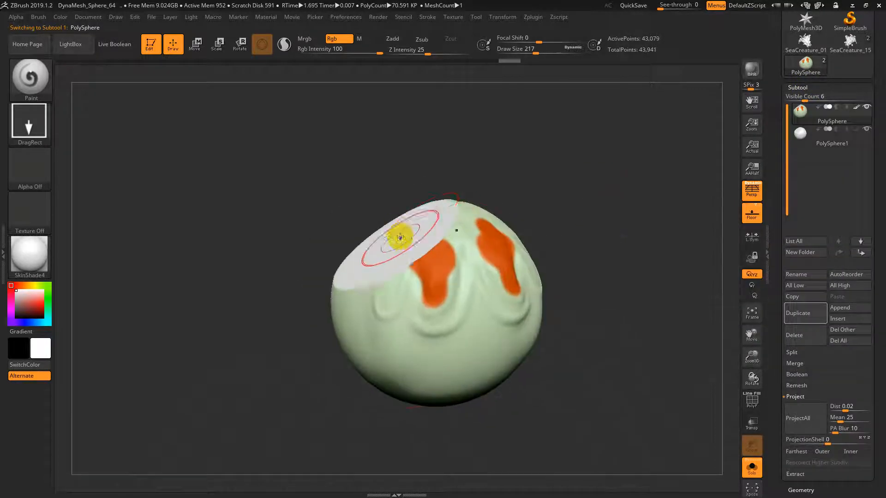
- Project the sculpted detail and polypaint from PolySphere onto the remeshed PolySphere1 subtool
left_click(811, 141)
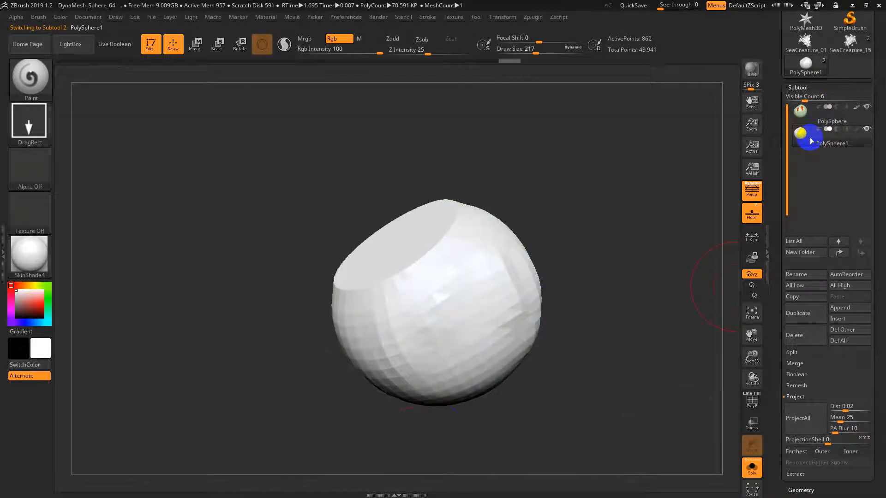
left_click(792, 425)
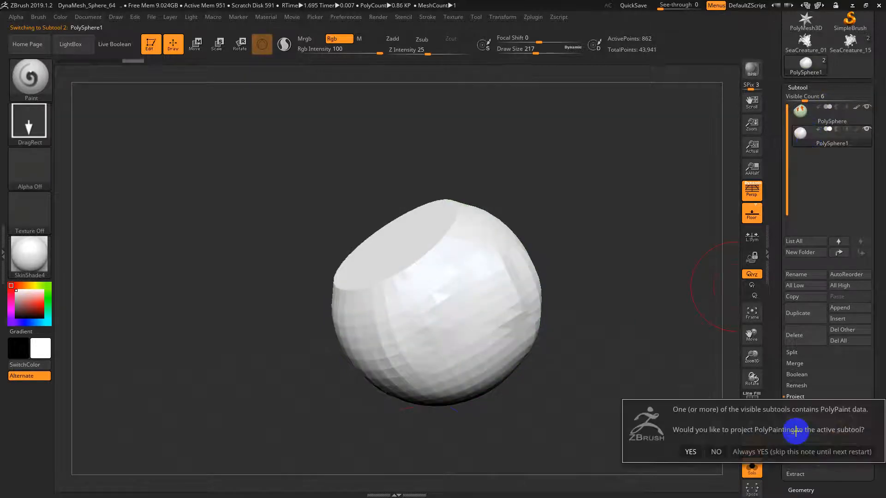
left_click(691, 452)
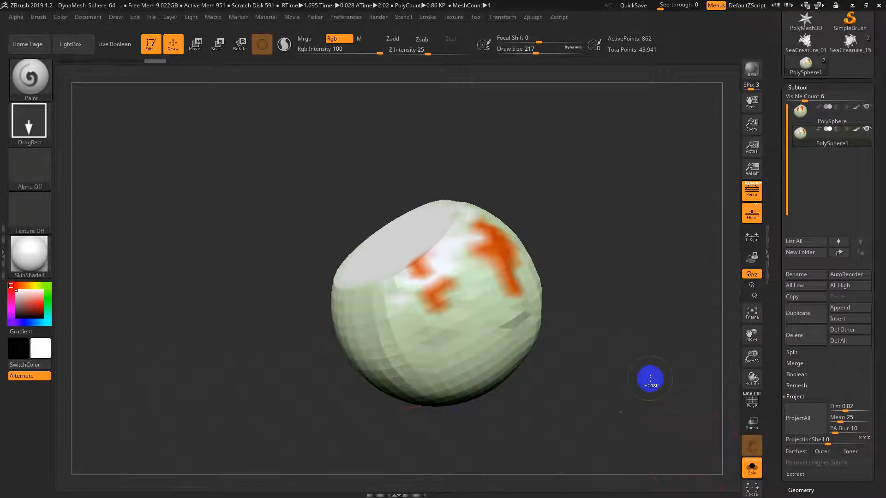
- Subdivide PolySphere1 once and project the original's detail onto it again, repeating with a larger projection distance
key("ctrl+d")
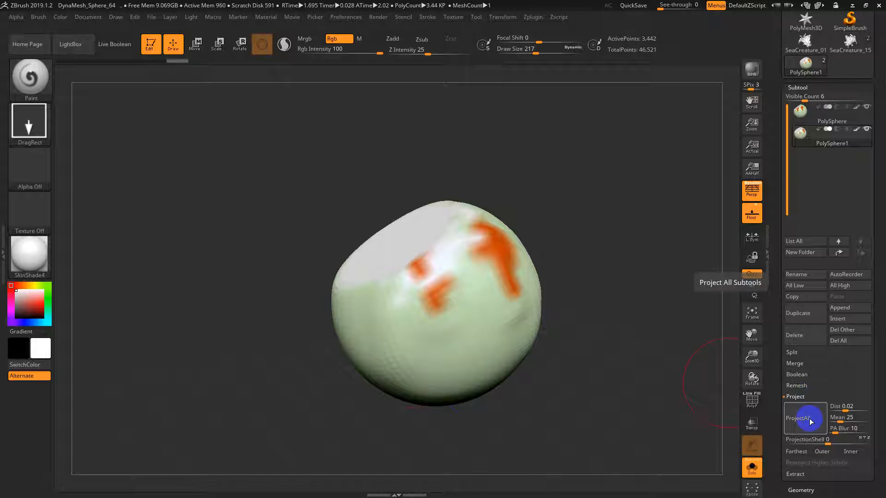
left_click(811, 422)
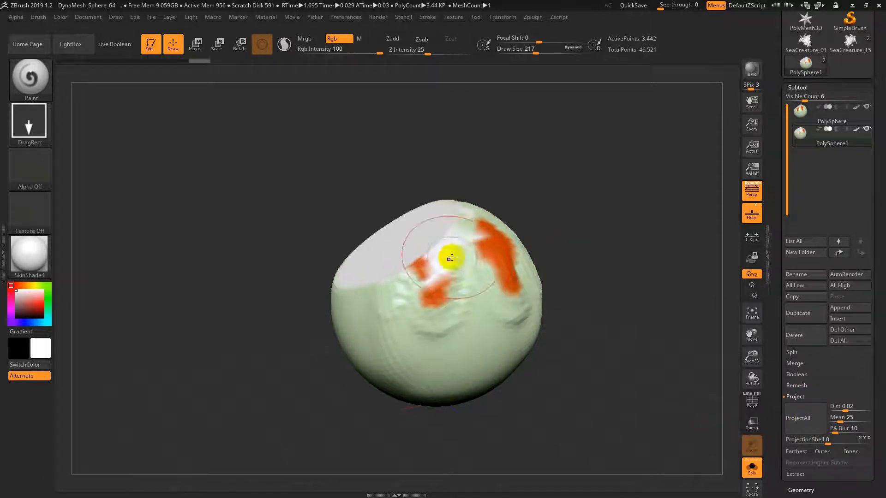
left_click(846, 408)
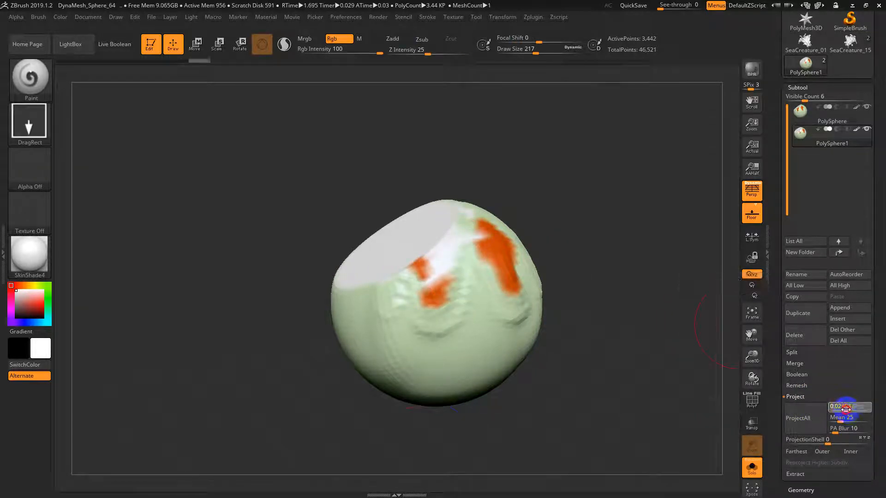
left_click(809, 420)
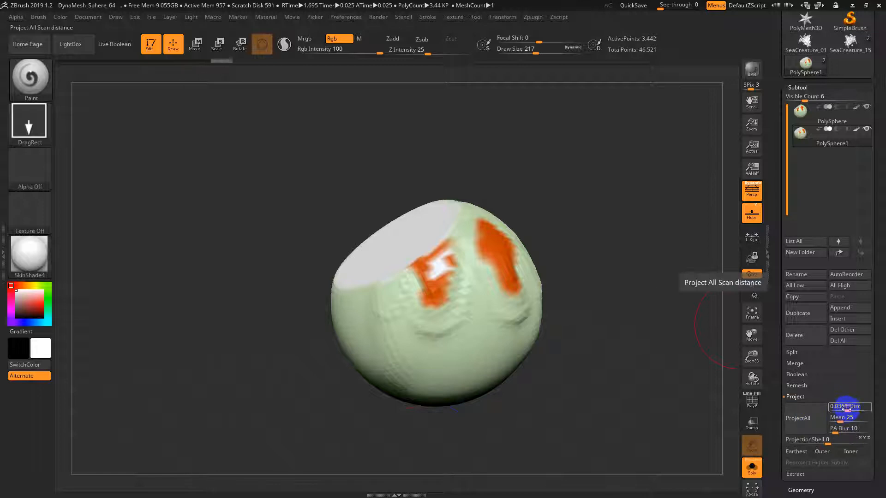
- Set the projection distance to 0.05633 and reproject the detail while subdividing PolySphere1 two more times
left_click_drag(848, 409, 850, 408)
left_click(805, 422)
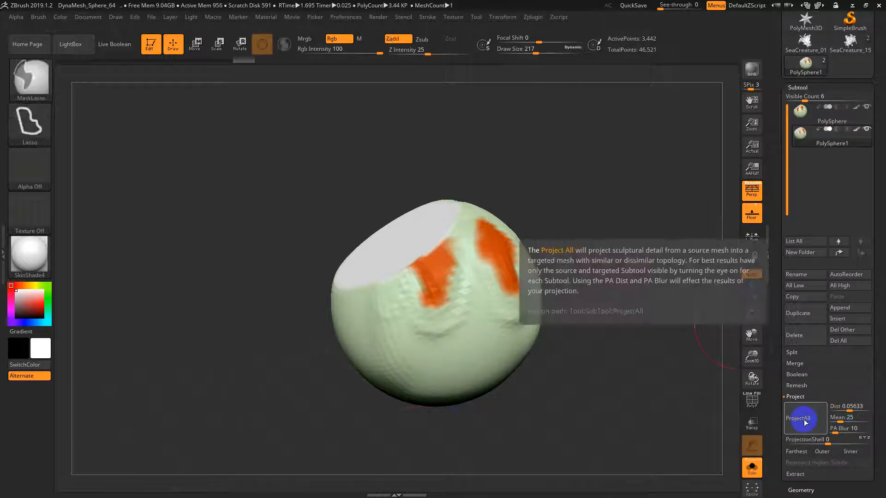
left_click(804, 422)
key("ctrl+d")
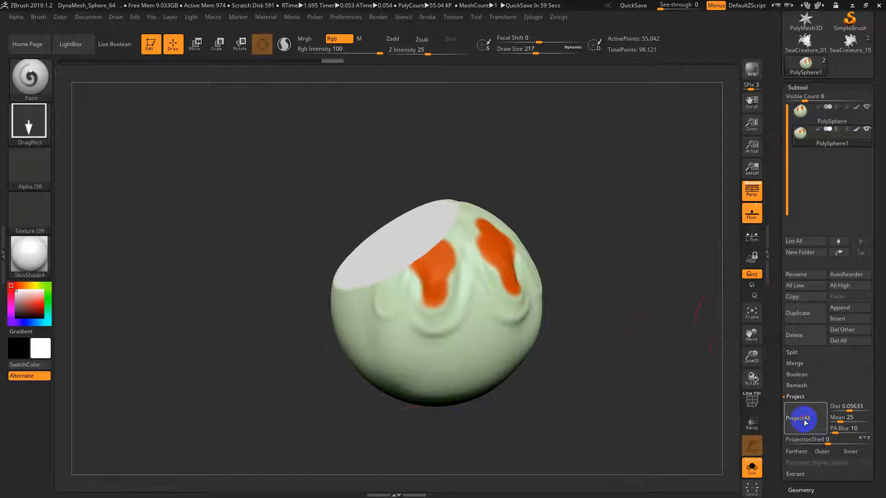
- Examine the projected folds and colours on PolySphere1, and step it down to its lowest subdivision level
left_click_drag(666, 354, 682, 362)
key("shift+f")
key("shift+f")
key("shift+f")
key("shift+f")
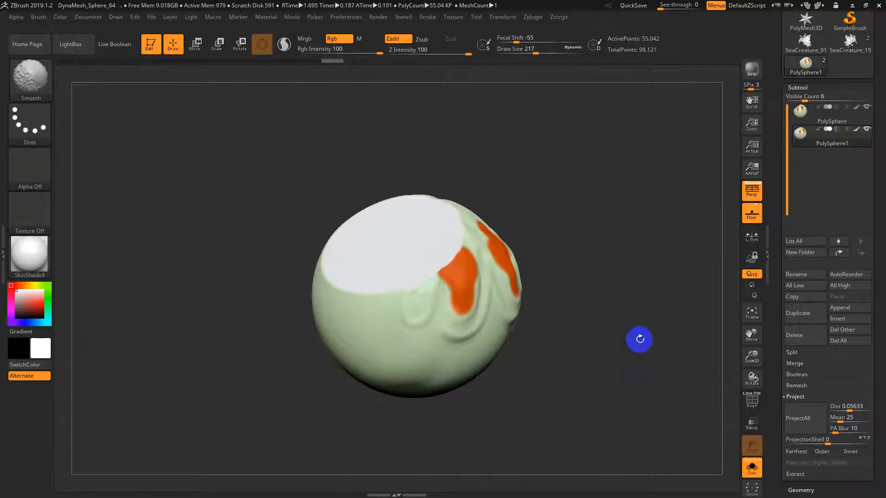
key("shift+d")
key("shift+d")
key("shift+d")
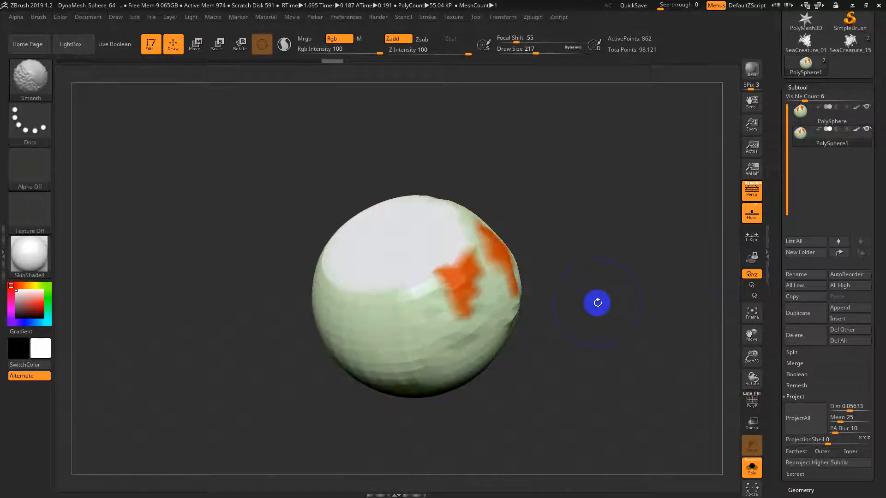
- Show the PolyFrame lines and polygroup colours on PolySphere1 at its lowest subdivision level
key("shift+f")
key("shift+f")
key("shift+f")
key("shift+f")
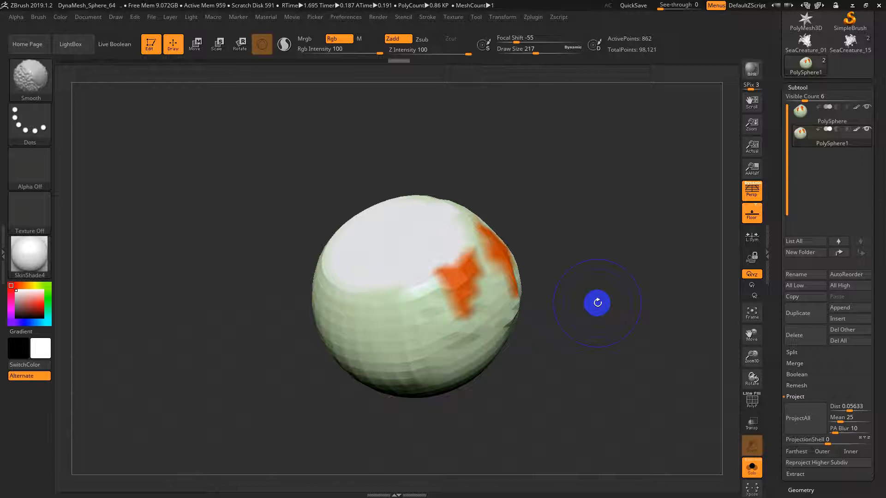
left_click(797, 87)
key("shift+f")
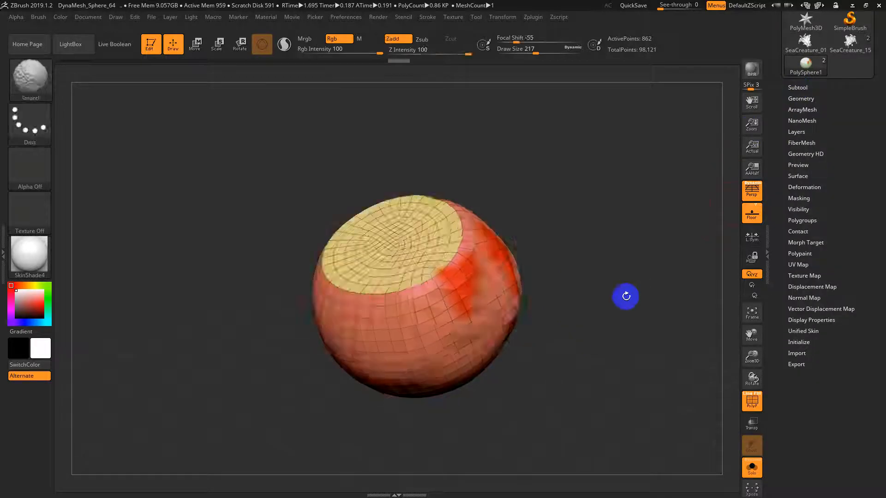
left_click_drag(625, 297, 617, 317)
- Unwrap PolySphere1 with UV Master, with Symmetry and Polygroups enabled
left_click(531, 17)
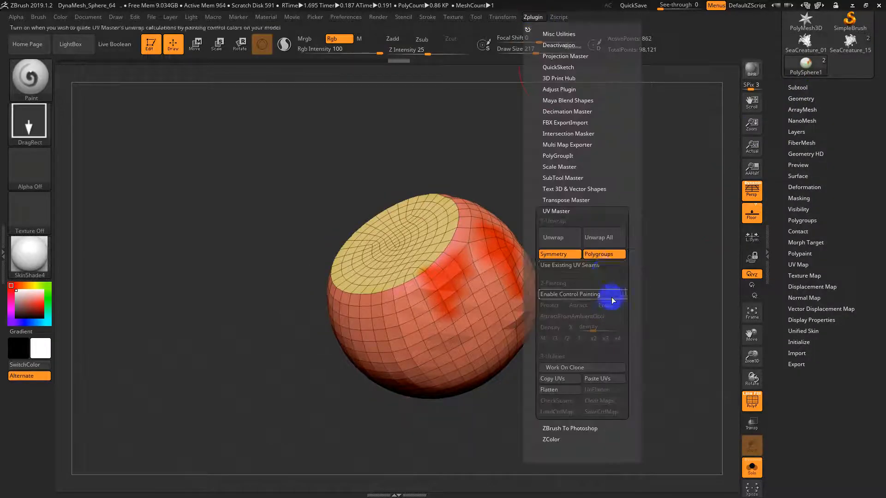
left_click(533, 16)
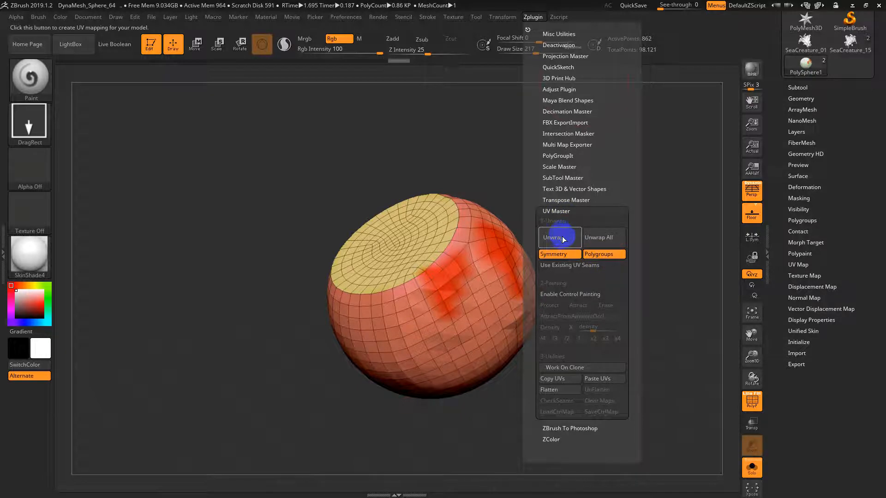
left_click(562, 239)
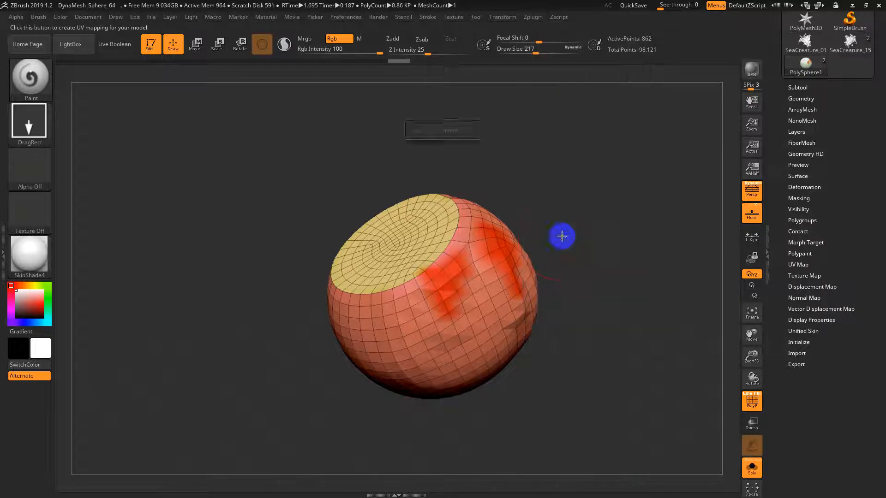
- Create a UV Master working clone of PolySphere1 and flatten it to show its UV layout
left_click(533, 17)
left_click(561, 368)
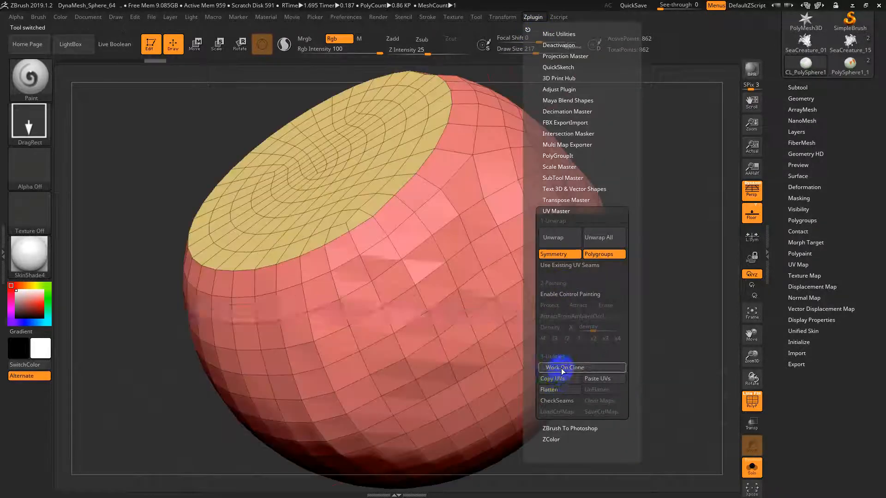
left_click(559, 391)
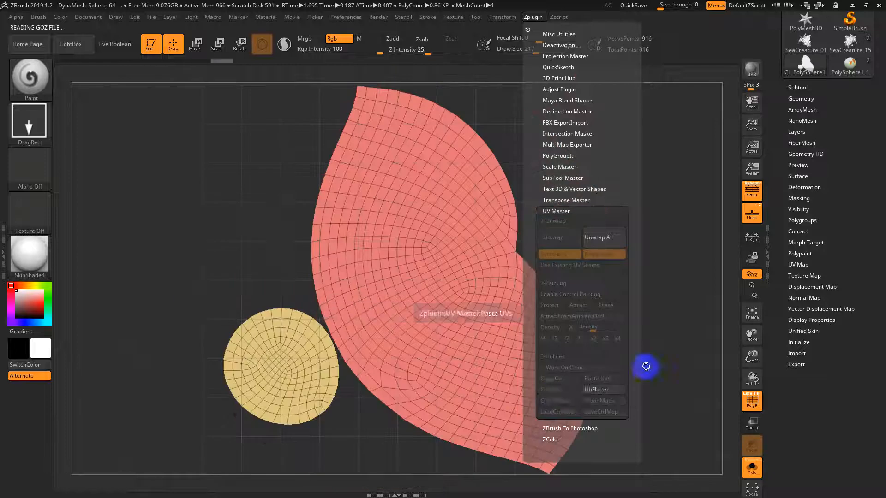
- Switch back to the PolySphere1_1 tool and bring the tool saving and export commands into view
left_click(850, 62)
left_click_drag(695, 255, 577, 370)
left_click_drag(776, 91, 778, 228)
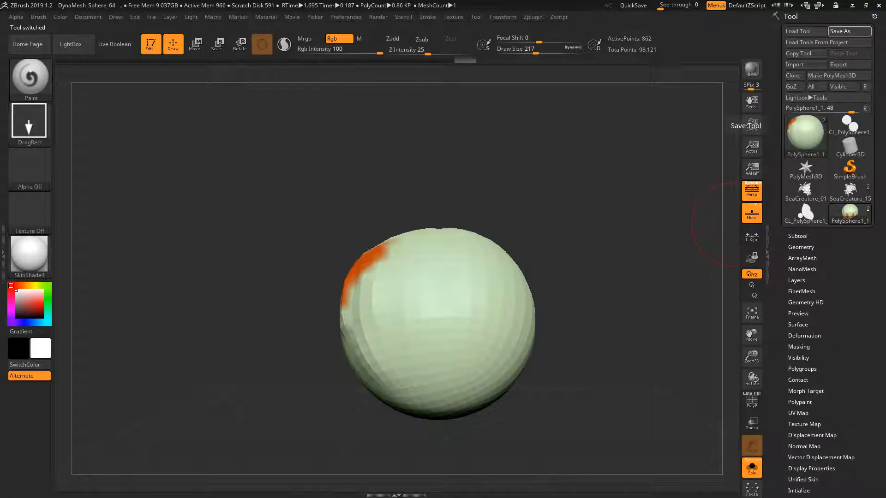
left_click_drag(0, 4, 497, 54)
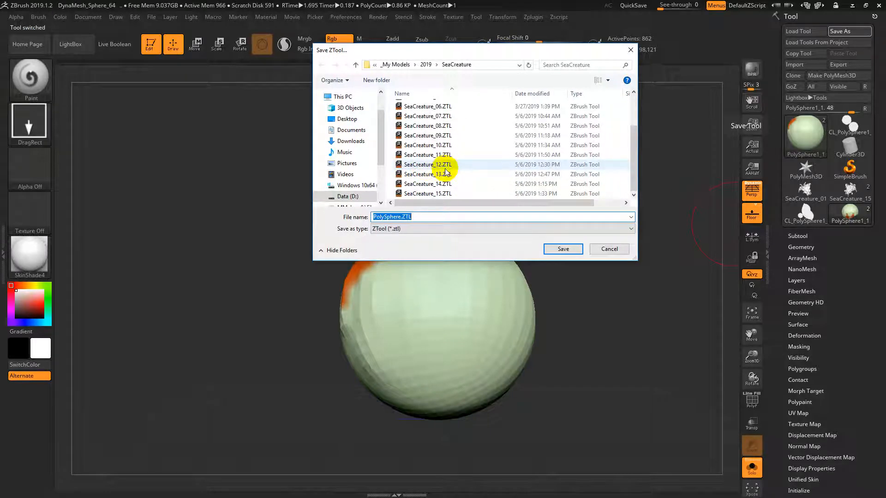
left_click(620, 252)
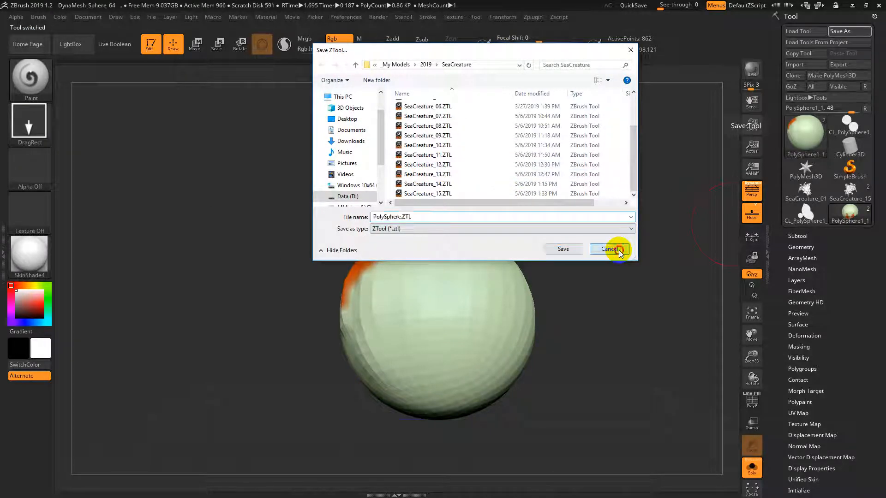
mouse_move(813, 142)
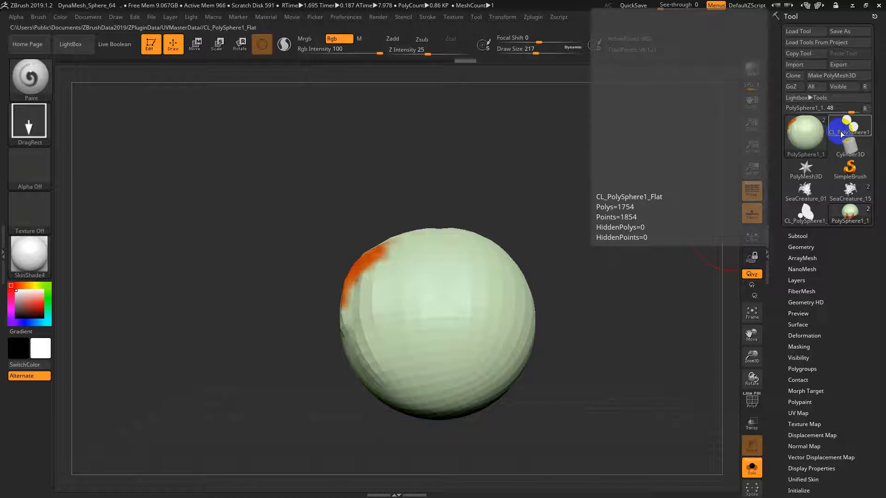
- Export the current tool in OBJ format as PolySphere1_1.obj to the SeaCreature folder
left_click(847, 66)
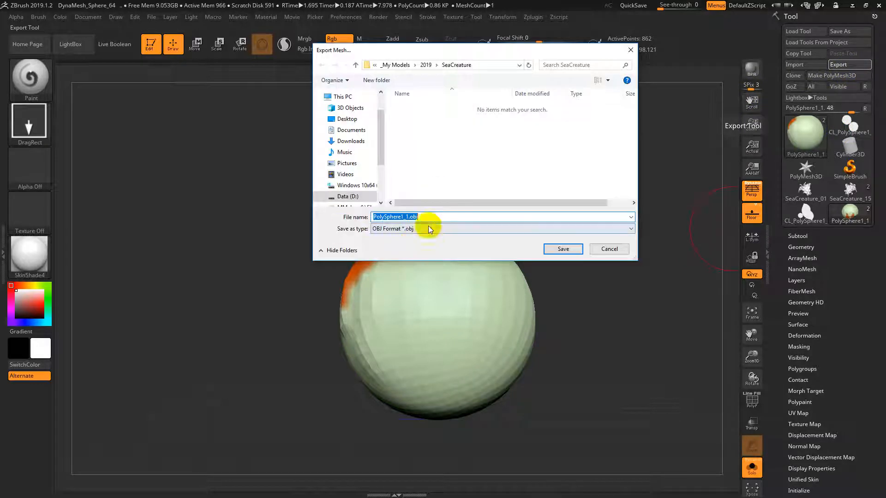
left_click(562, 253)
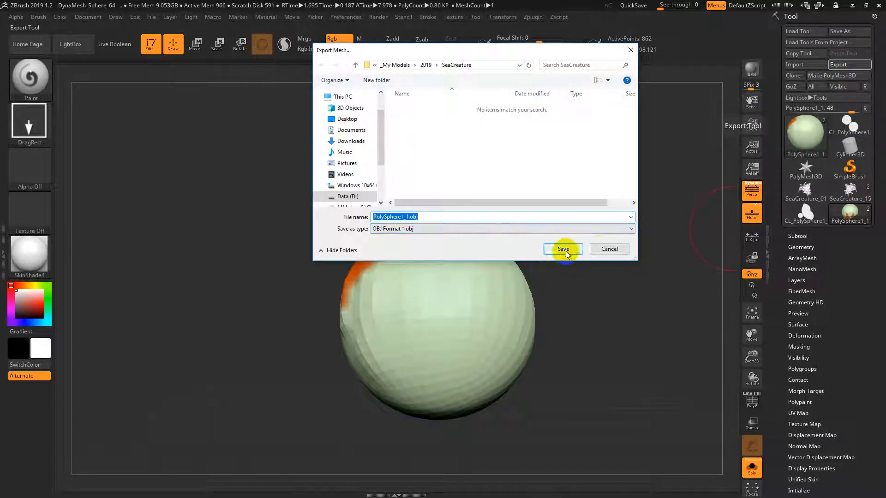
- Send PolySphere1_1 to Autodesk Maya through GoZ, suppressing the information note and marking 3D Studio Max as not installed, and inspect the mesh
left_click(793, 87)
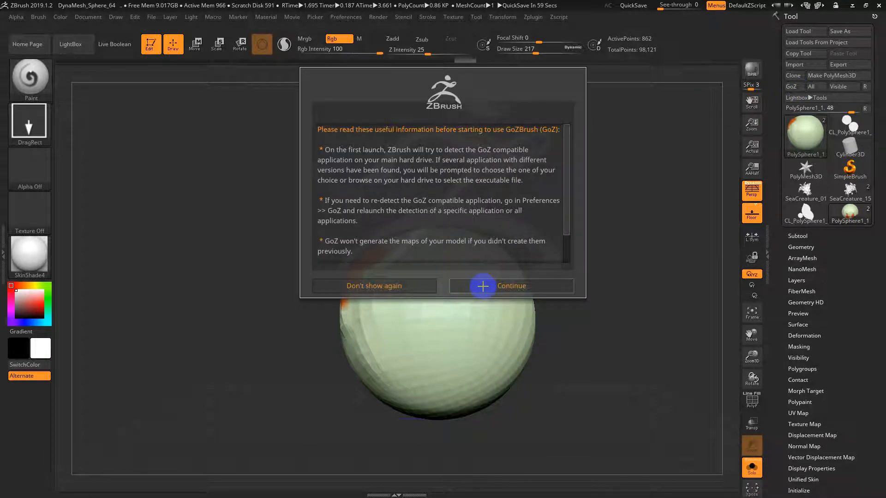
left_click(396, 287)
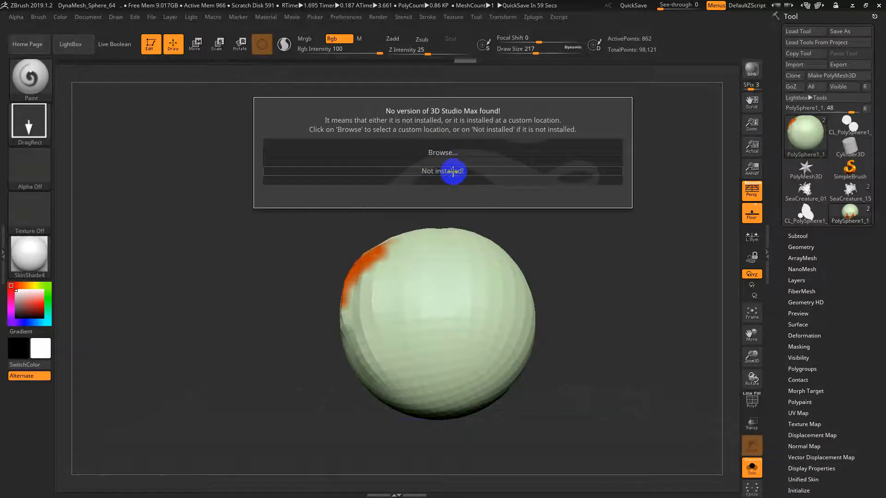
left_click(449, 171)
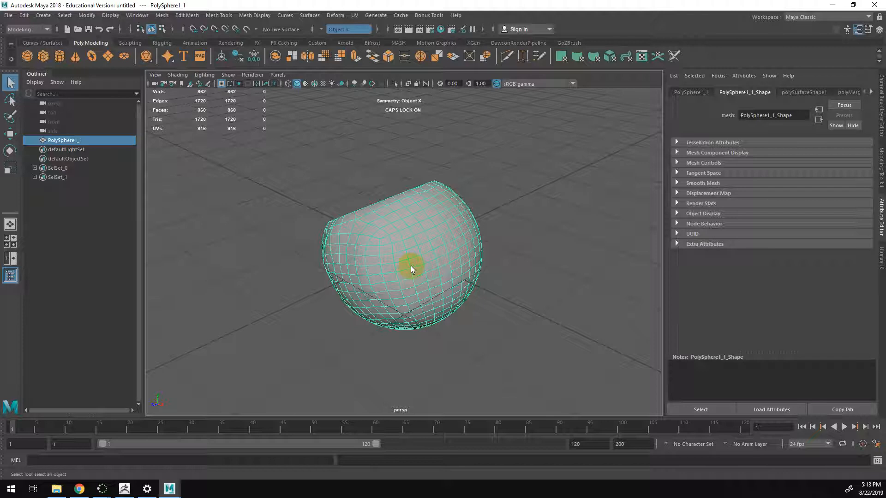
left_click_drag(527, 254, 365, 261, "alt")
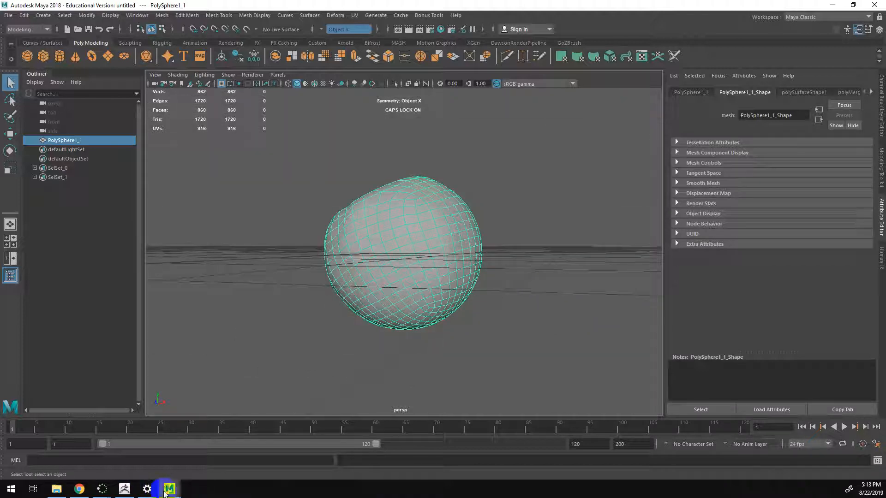
- Switch back to ZBrush and set the UV map size of PolySphere1_1 to 4096
mouse_move(167, 492)
left_click(124, 489)
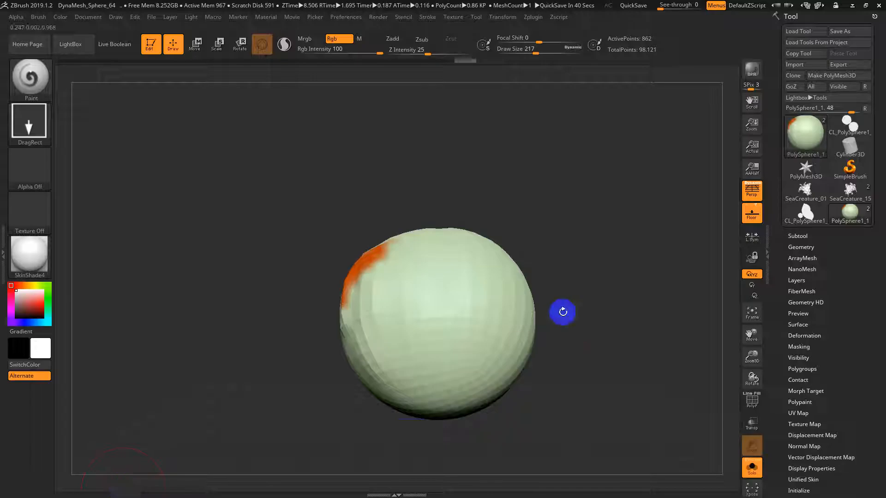
left_click_drag(556, 291, 621, 299, "alt")
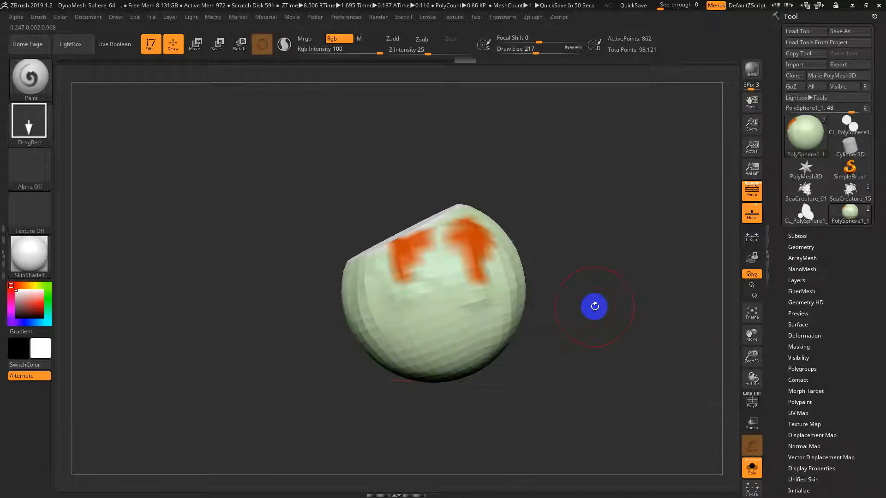
scroll(787, 300, "down", 3)
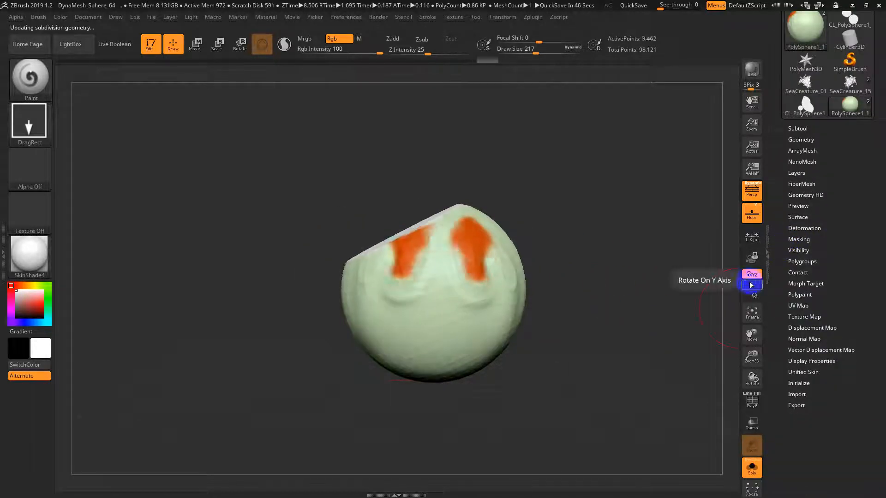
key("shift")
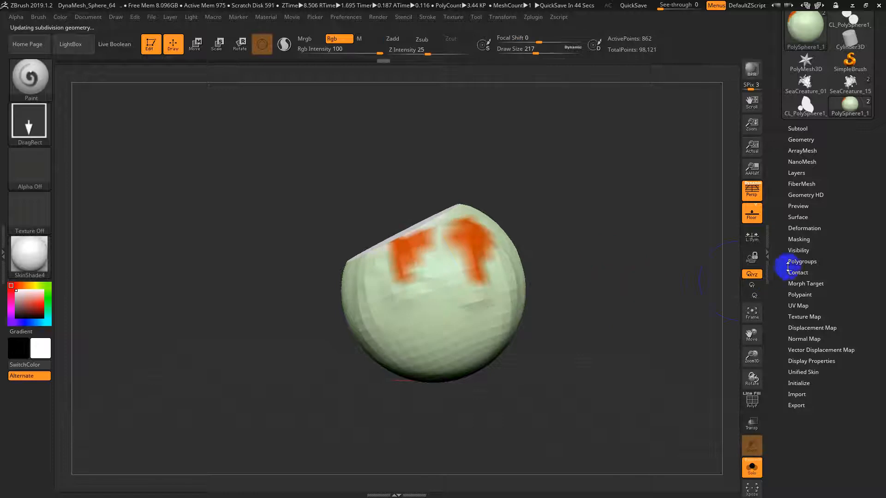
left_click(799, 306)
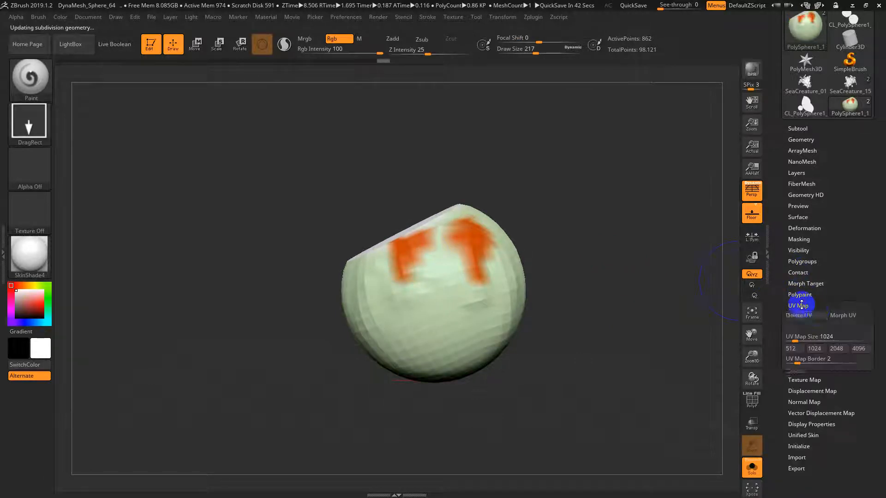
left_click(864, 348)
left_click_drag(784, 415, 779, 362)
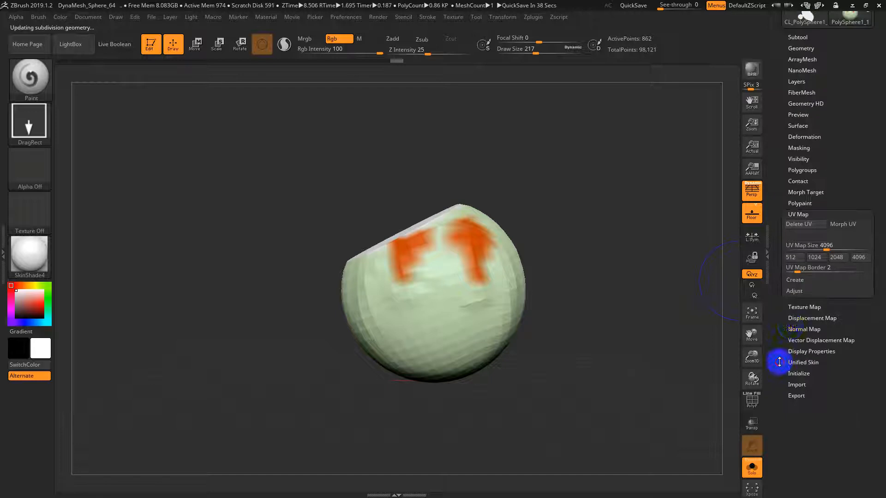
- Raise the sphere's subdivision level and create a new texture map from its polypaint
left_click(798, 307)
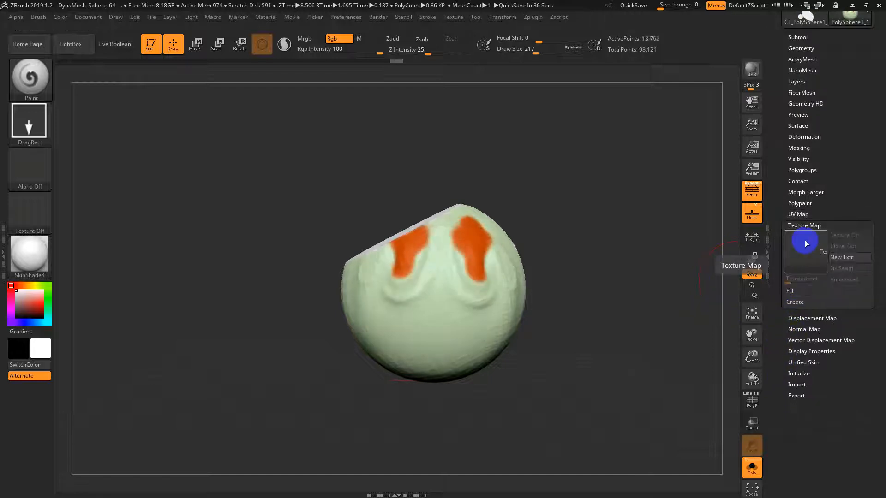
left_click(800, 304)
left_click(803, 312)
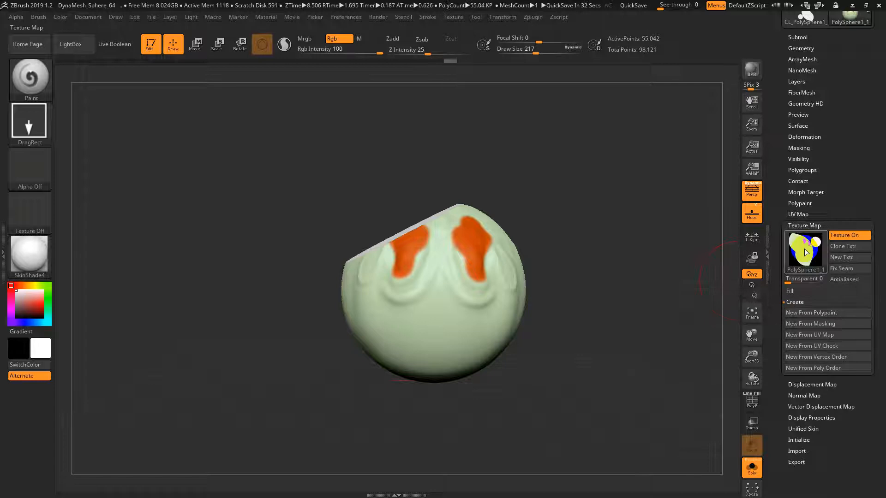
mouse_move(805, 249)
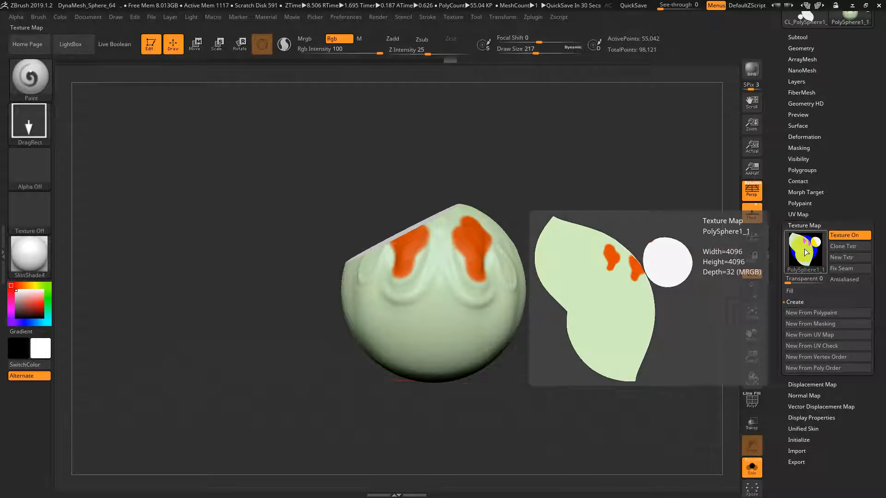
left_click(805, 226)
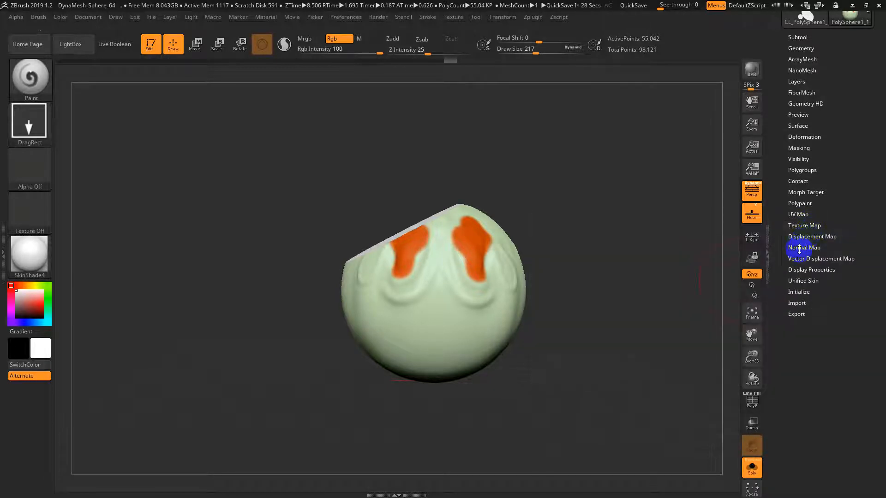
- Lower the sphere to its lowest subdivision level, create a normal map for it and preview the map
left_click(799, 249)
key("shift+d")
key("shift+d")
key("shift+d")
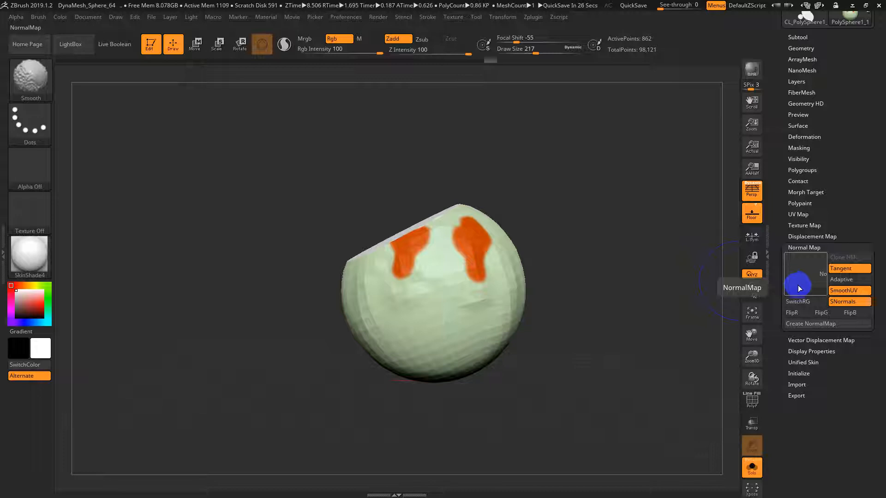
left_click(807, 323)
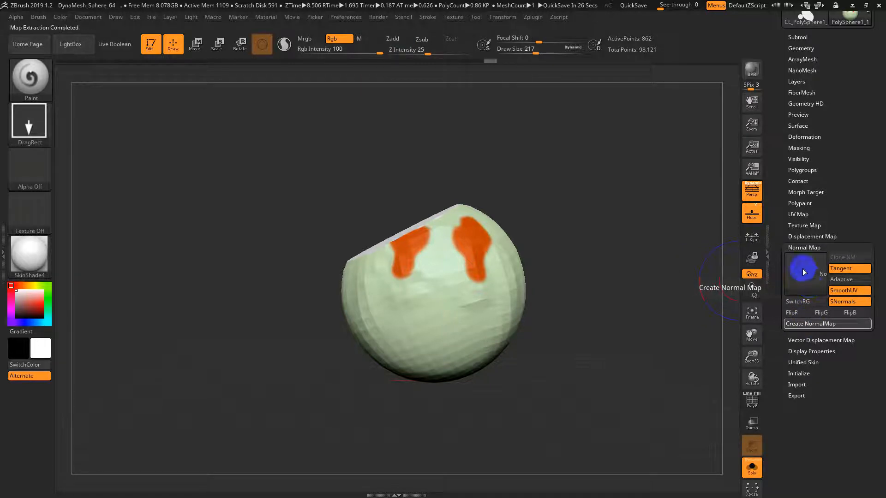
mouse_move(804, 273)
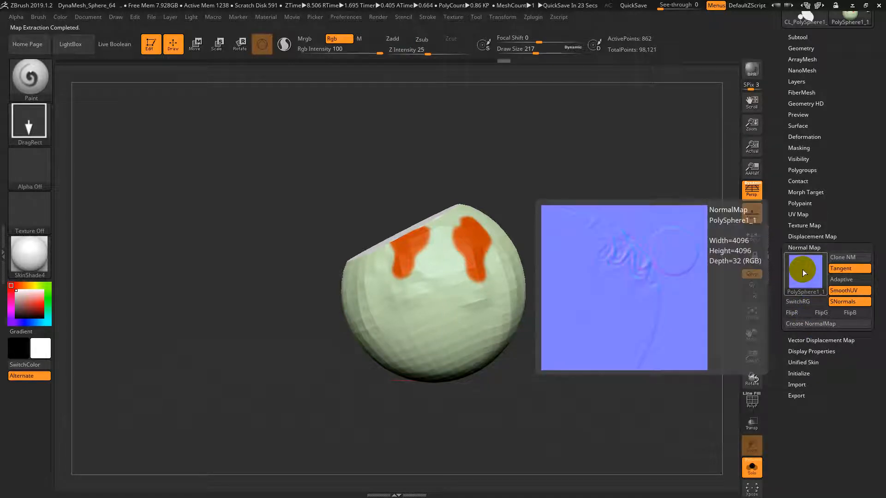
- Send PolySphere1_1 with its texture and normal maps to Maya through GoZ
left_click_drag(870, 170, 870, 267)
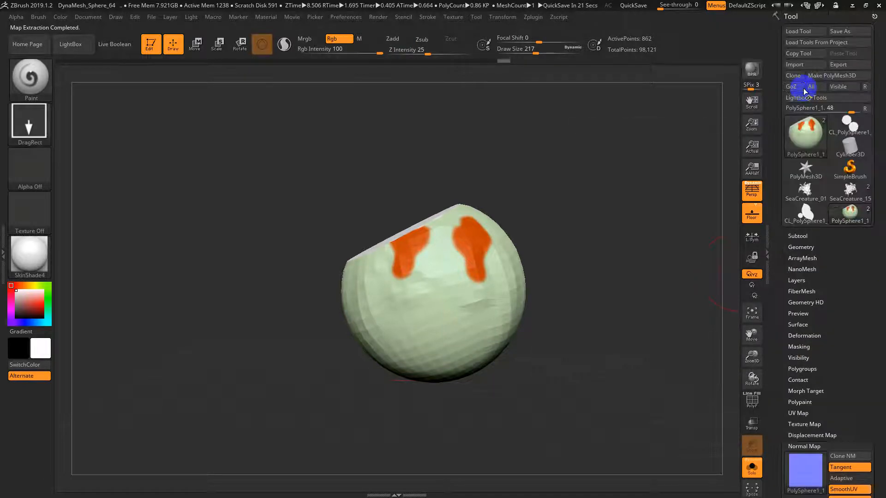
left_click(804, 90)
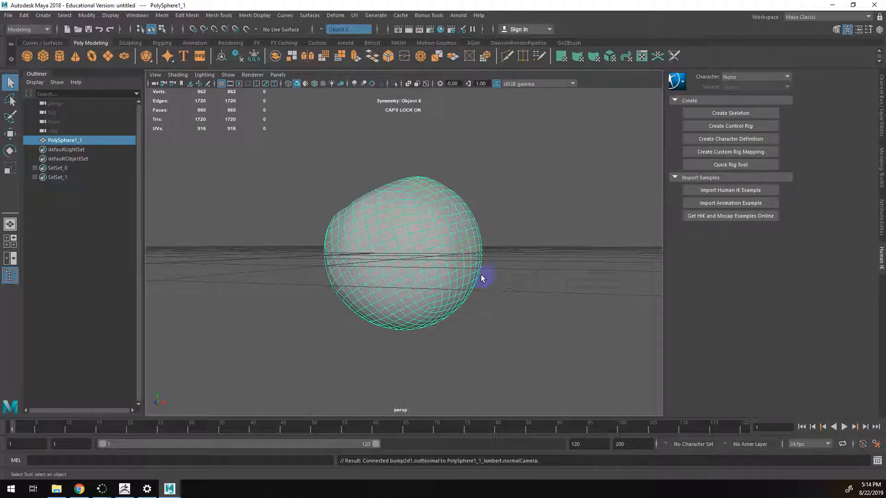
left_click_drag(463, 289, 411, 267, "alt")
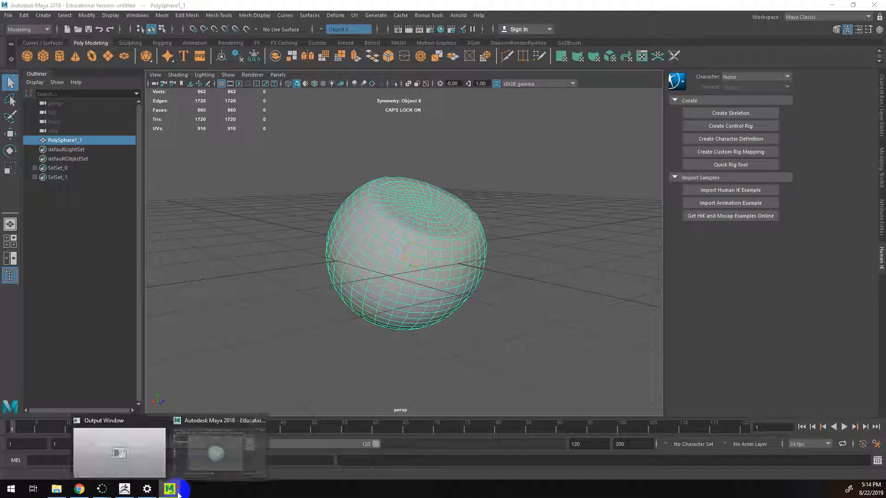
- Turn on textured shading in the perspective view and inspect the painted side of the sphere without selection
left_click_drag(425, 241, 406, 275, "alt")
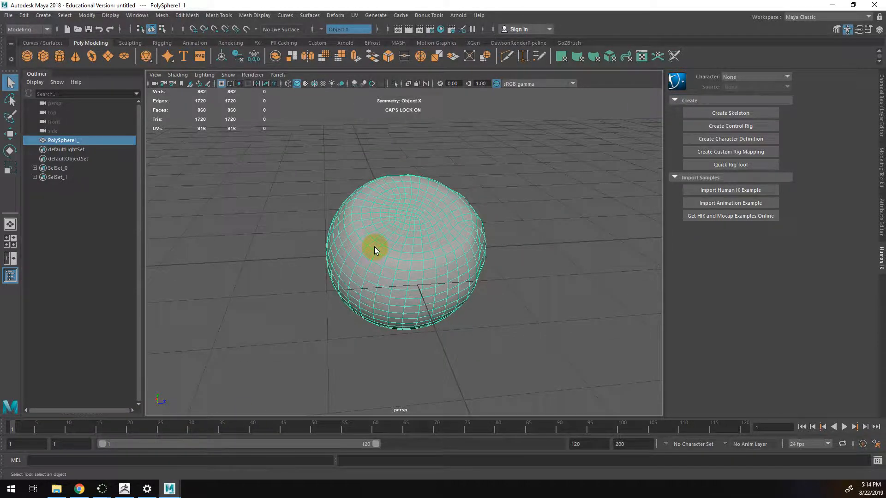
key("6")
mouse_move(374, 250)
left_mouse_down("alt")
mouse_move(421, 253)
mouse_move(329, 286)
left_mouse_up("alt")
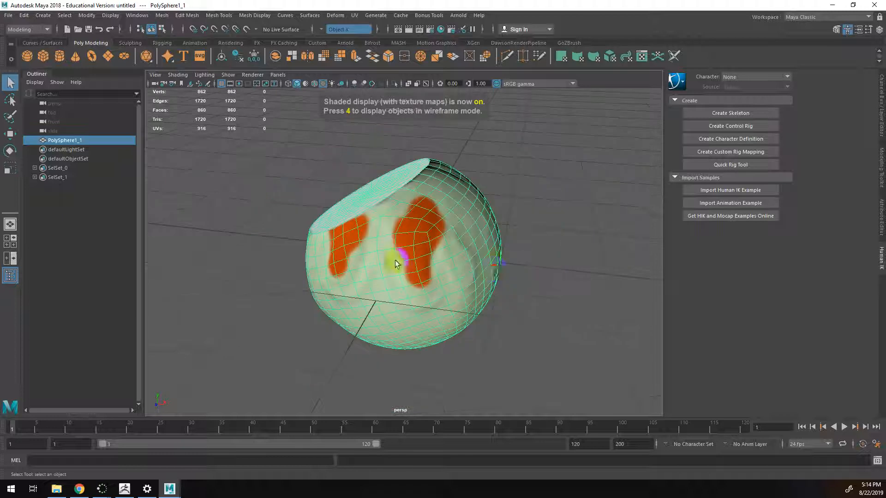
left_click_drag(499, 297, 416, 221, "alt")
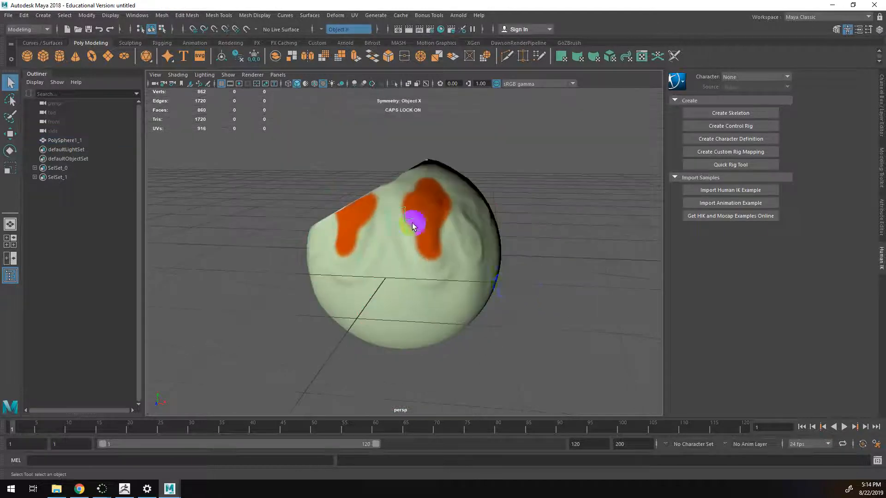
- Open the attributes of the sphere's PolySphere1_1_lambert material and change its type to Blinn
left_click(837, 30)
left_click(870, 30)
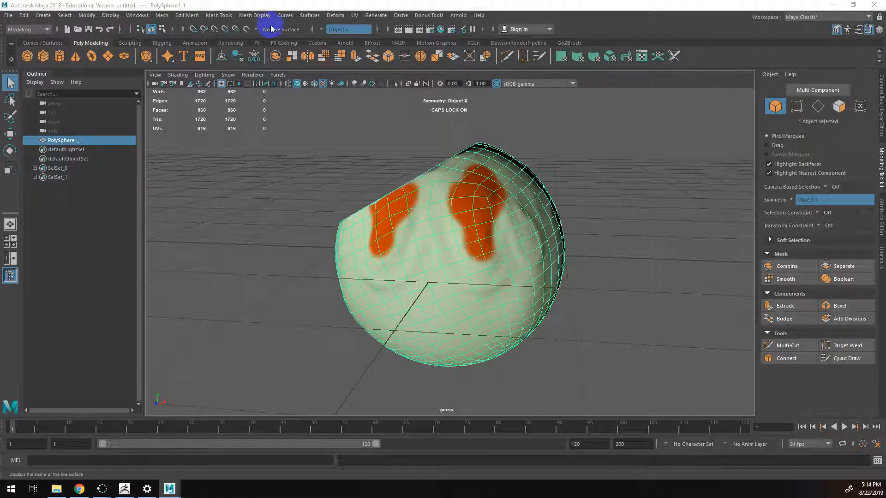
key("ctrl+a")
left_click(838, 92)
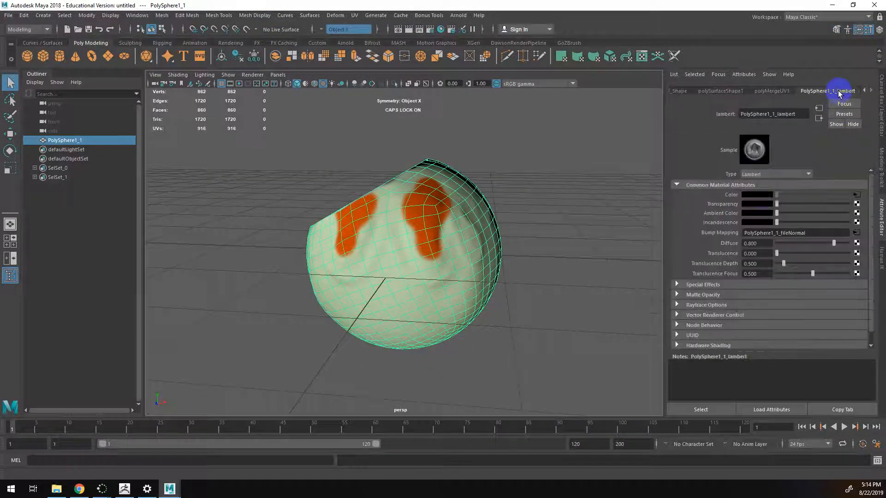
left_click(780, 174)
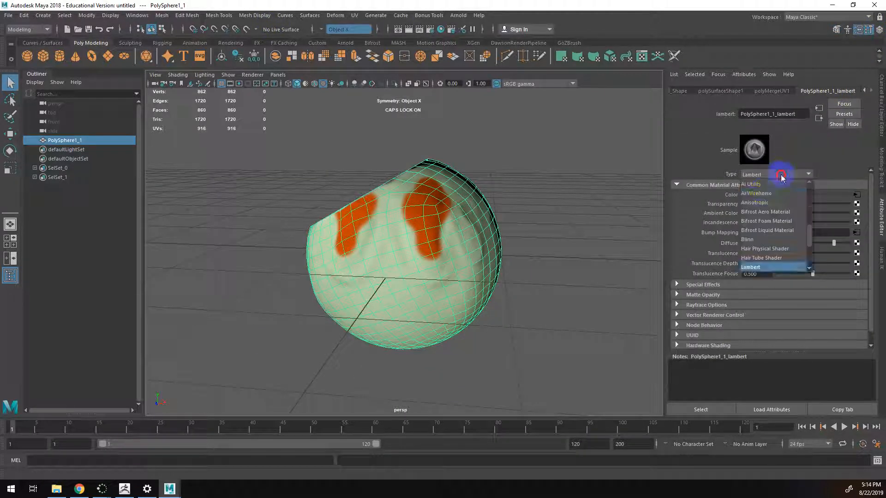
left_click(761, 237)
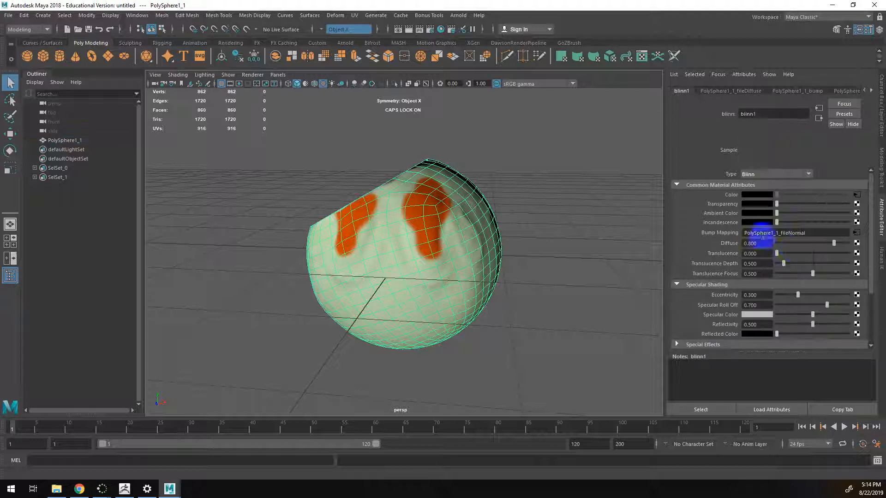
- Set the color space of the PolySphere1_1_fileNormal bump texture to Raw and inspect the shading on the sphere
left_click(857, 234)
left_click(784, 287)
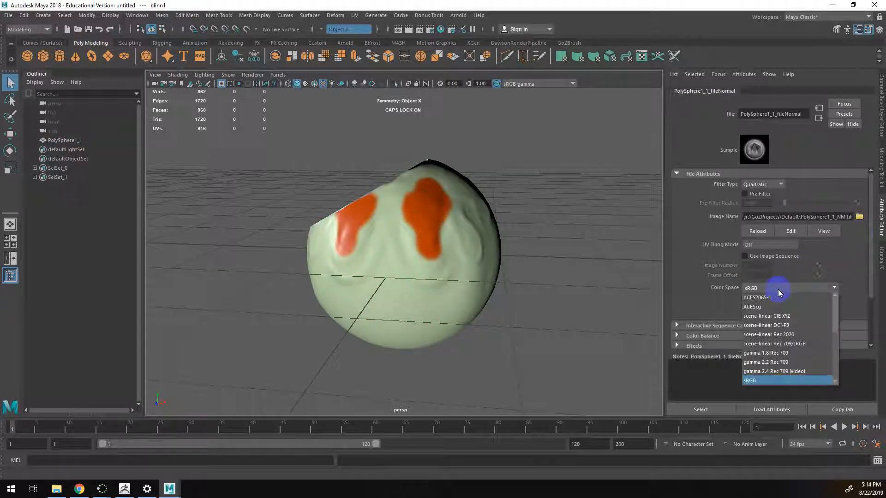
left_click(768, 344)
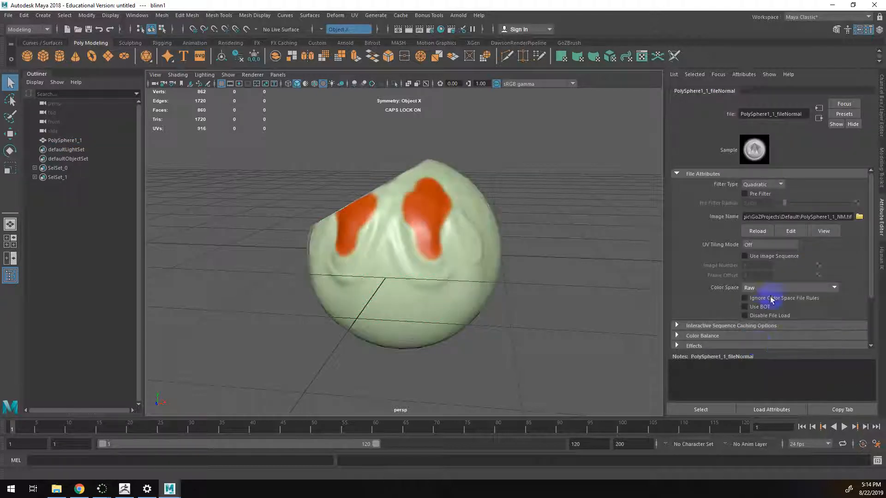
left_click_drag(429, 266, 470, 272, "alt")
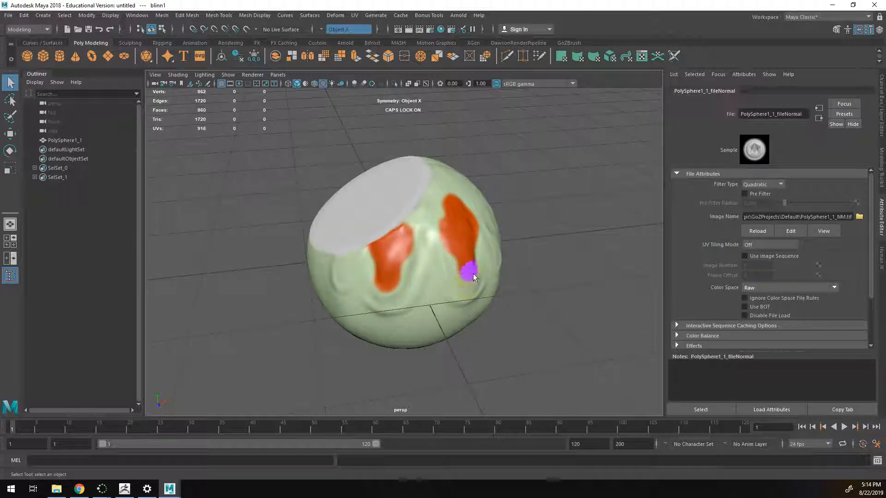
scroll(480, 276, "up", 5)
left_click(479, 245)
left_click_drag(551, 279, 482, 270, "alt")
scroll(575, 261, "down", 5)
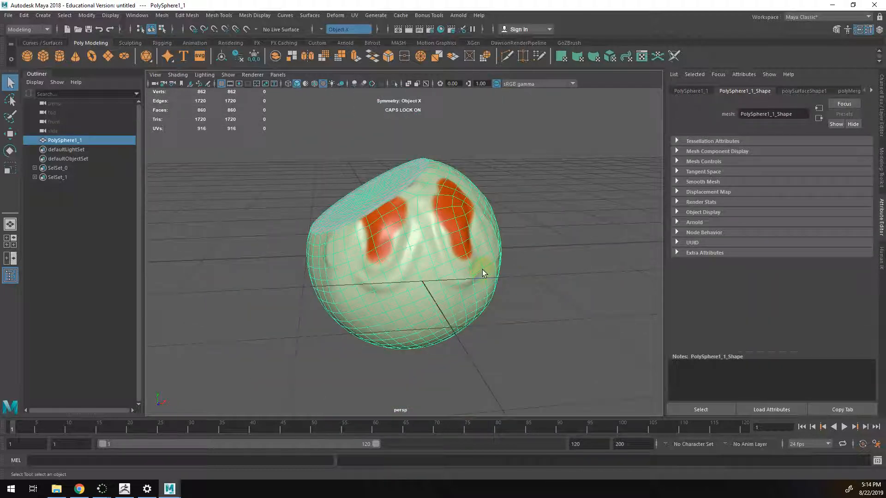
- Turn on the smooth mesh preview for PolySphere1_1, deselect it and inspect the smoothed surface from several angles
scroll(479, 265, "up", 3)
mouse_move(495, 262)
left_mouse_down("alt")
mouse_move(461, 266)
mouse_move(481, 267)
left_mouse_up("alt")
key("3")
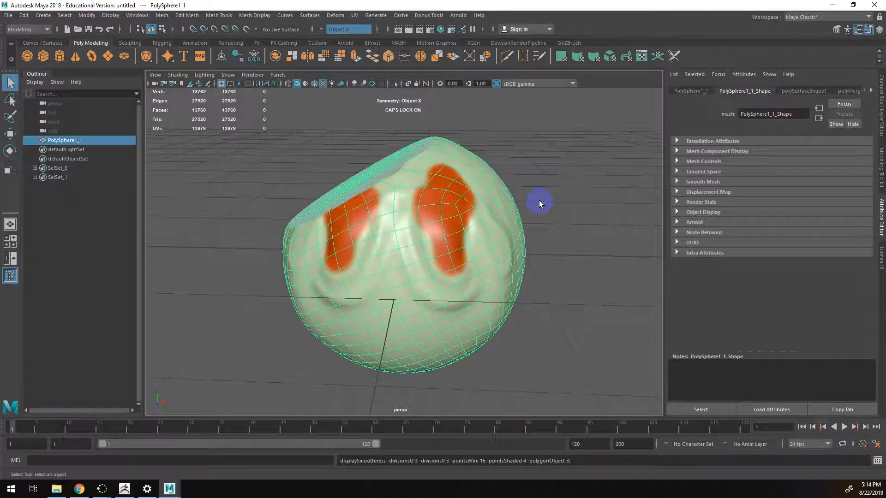
left_click(538, 203)
left_click_drag(538, 224, 446, 229, "alt")
left_click_drag(558, 229, 527, 241, "alt")
left_click(494, 242)
left_click(565, 245)
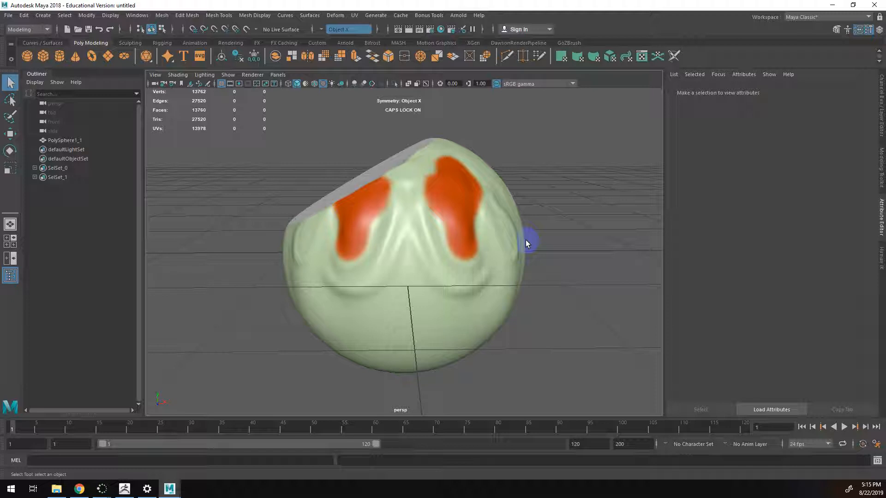
mouse_move(170, 488)
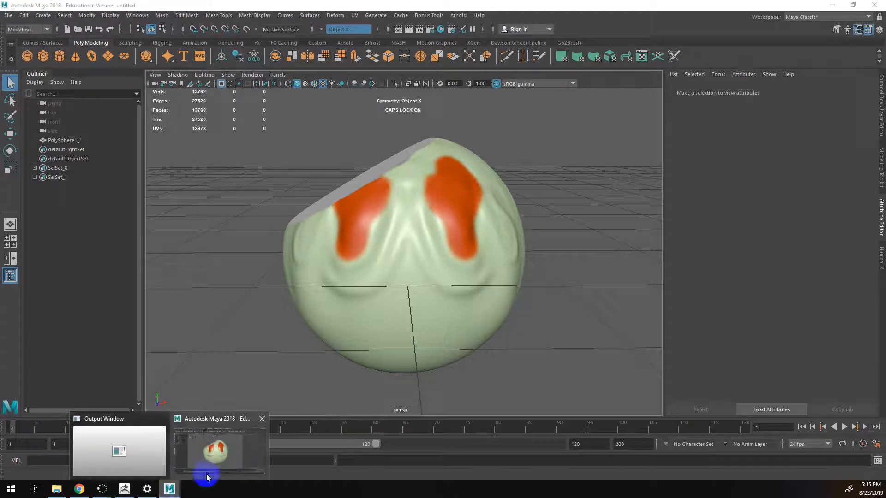